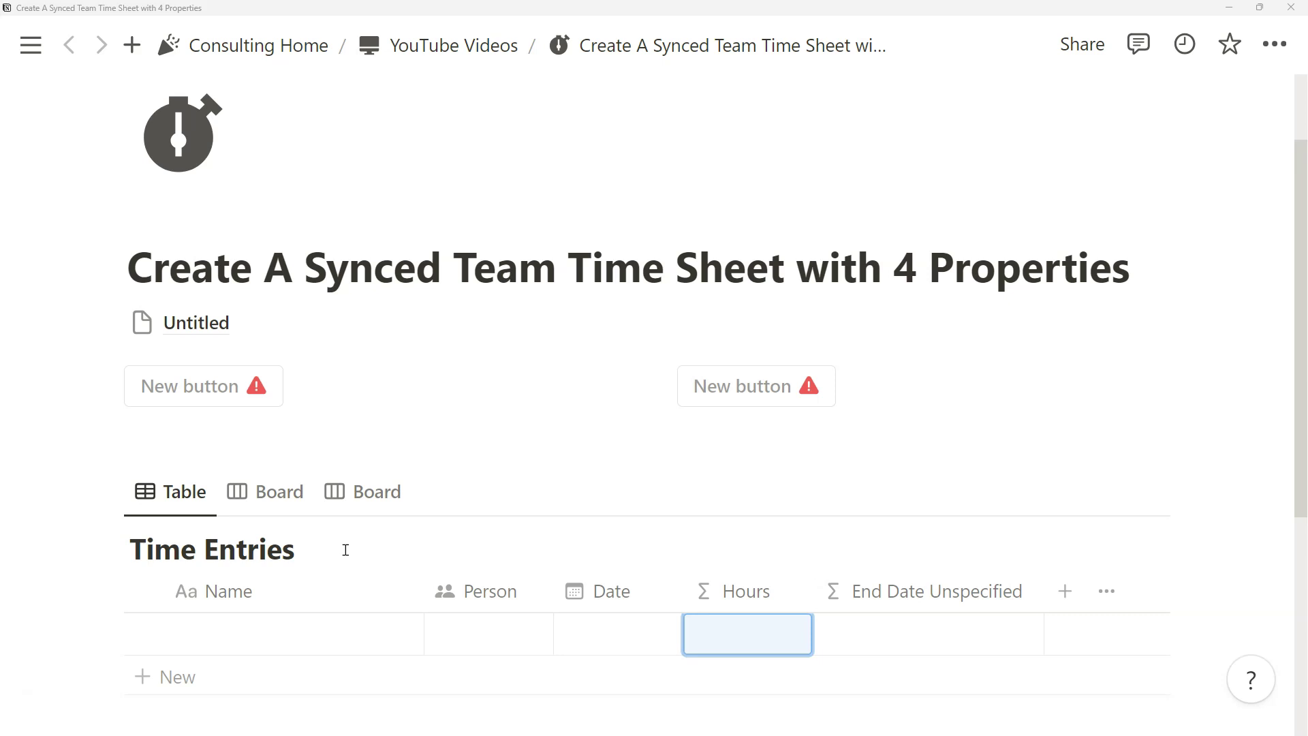
Step: Start the Hours formula as dateBetween(Date, Date, "minutes")
left_click(346, 549)
scroll(540, 425, "down", 2)
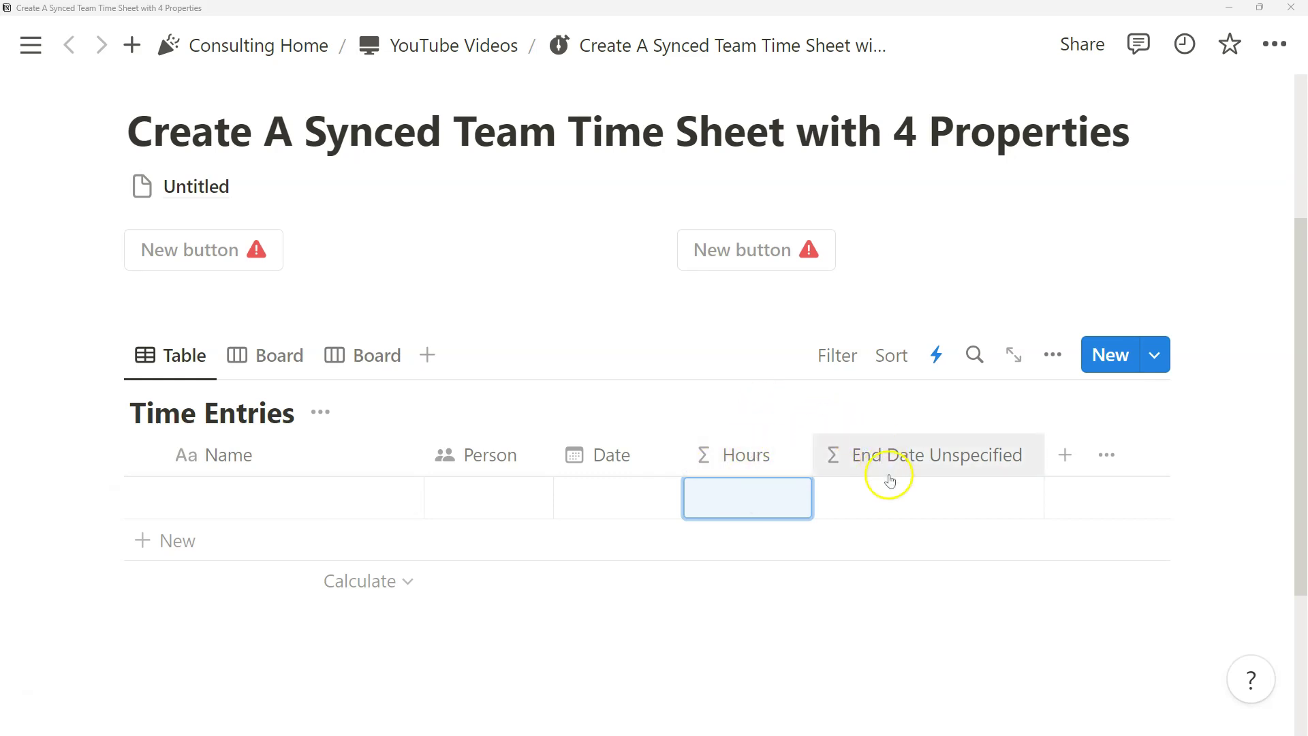
left_click(896, 495)
left_click(599, 291)
type("date")
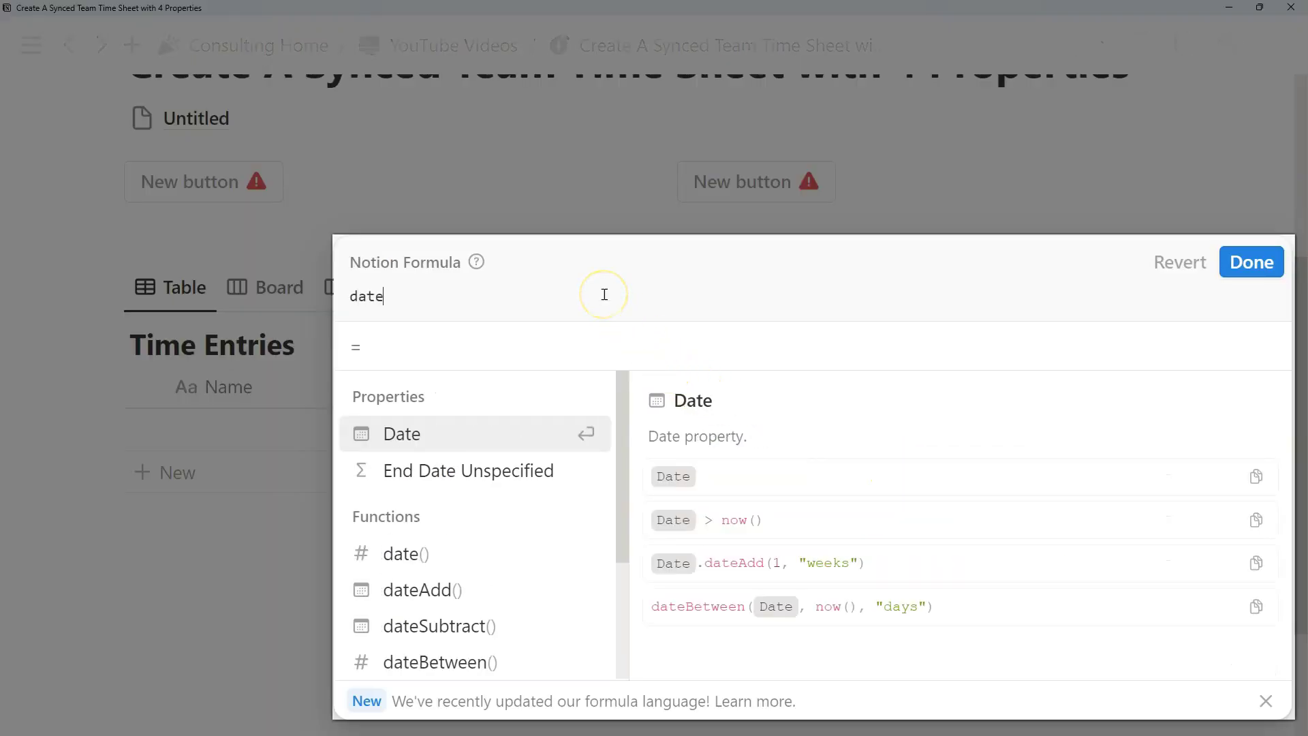
type("Between(")
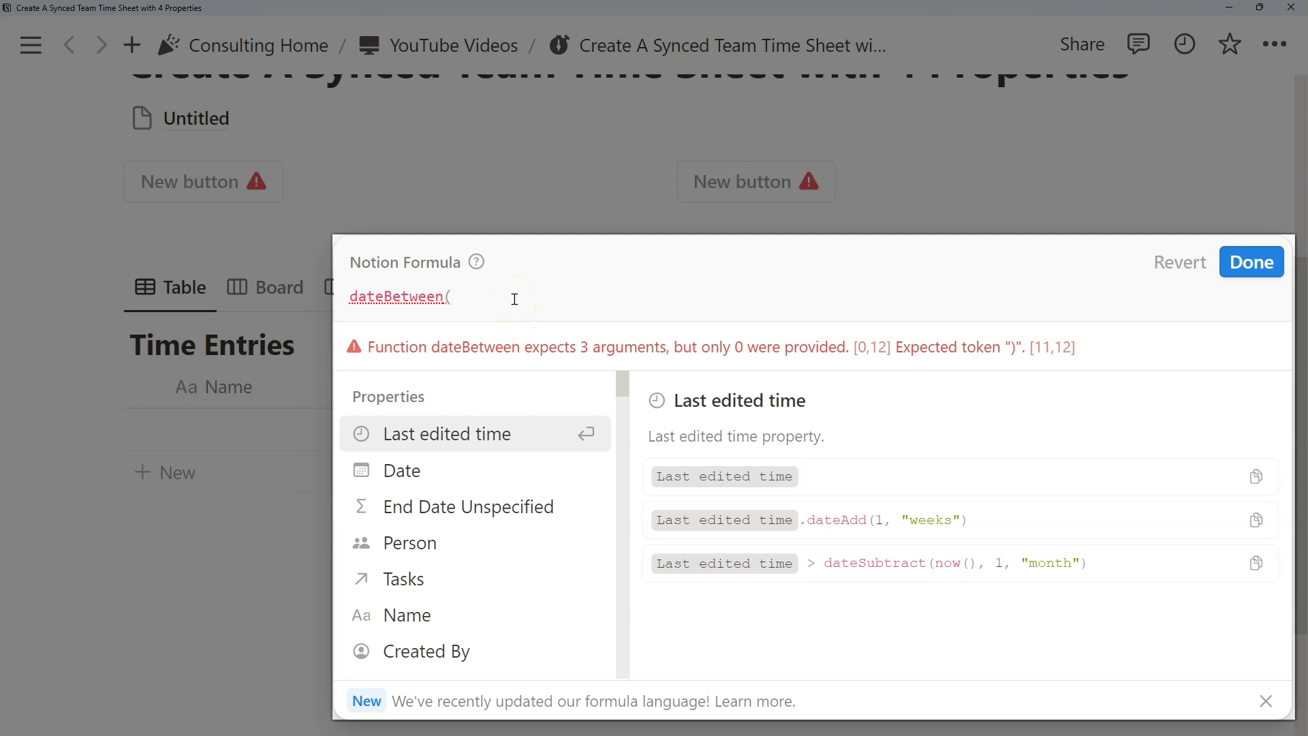
type("Date")
key("Return")
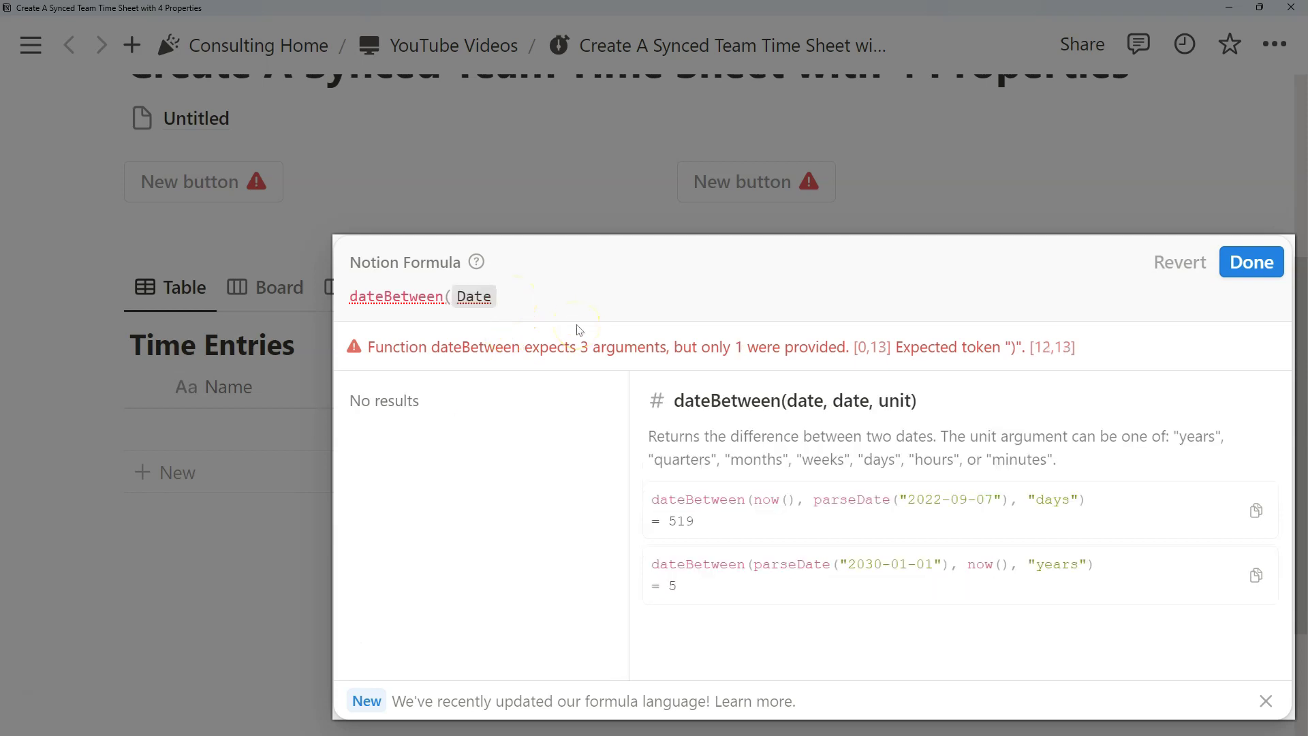
type(",")
left_click(440, 466)
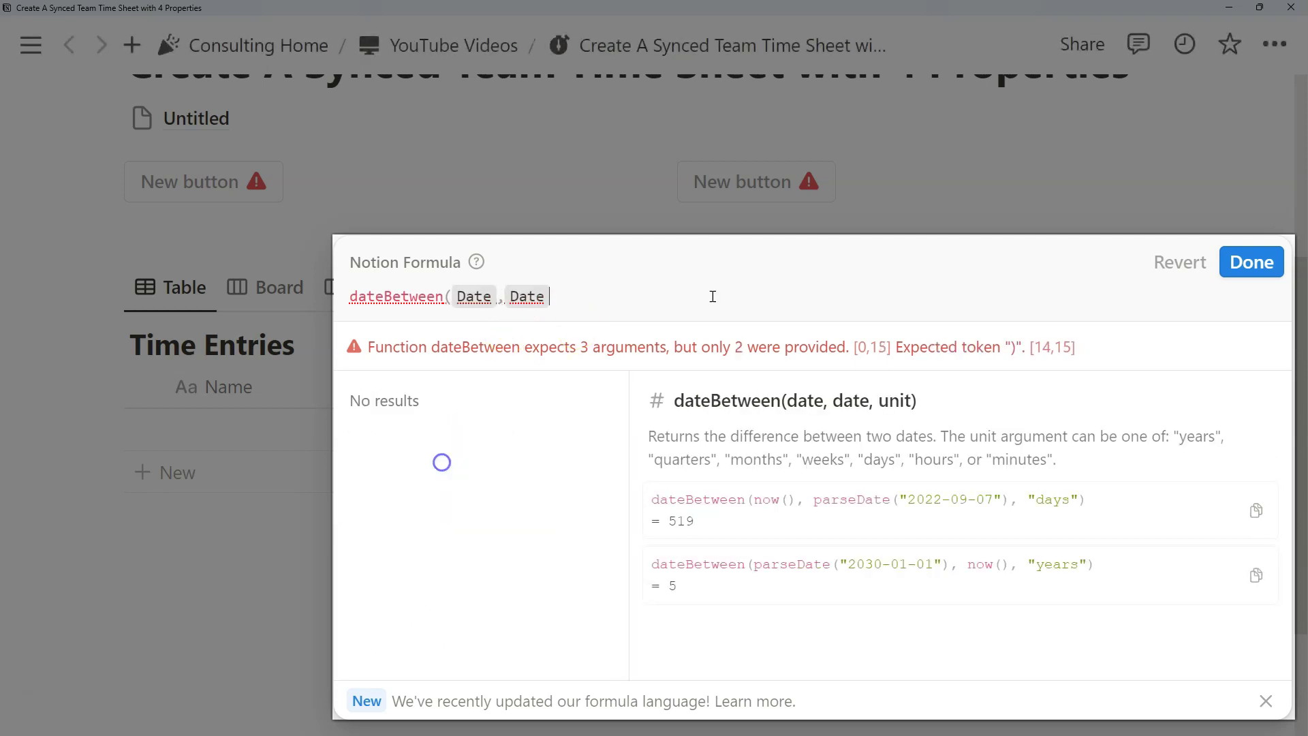
left_click(721, 296)
type(",\"mi")
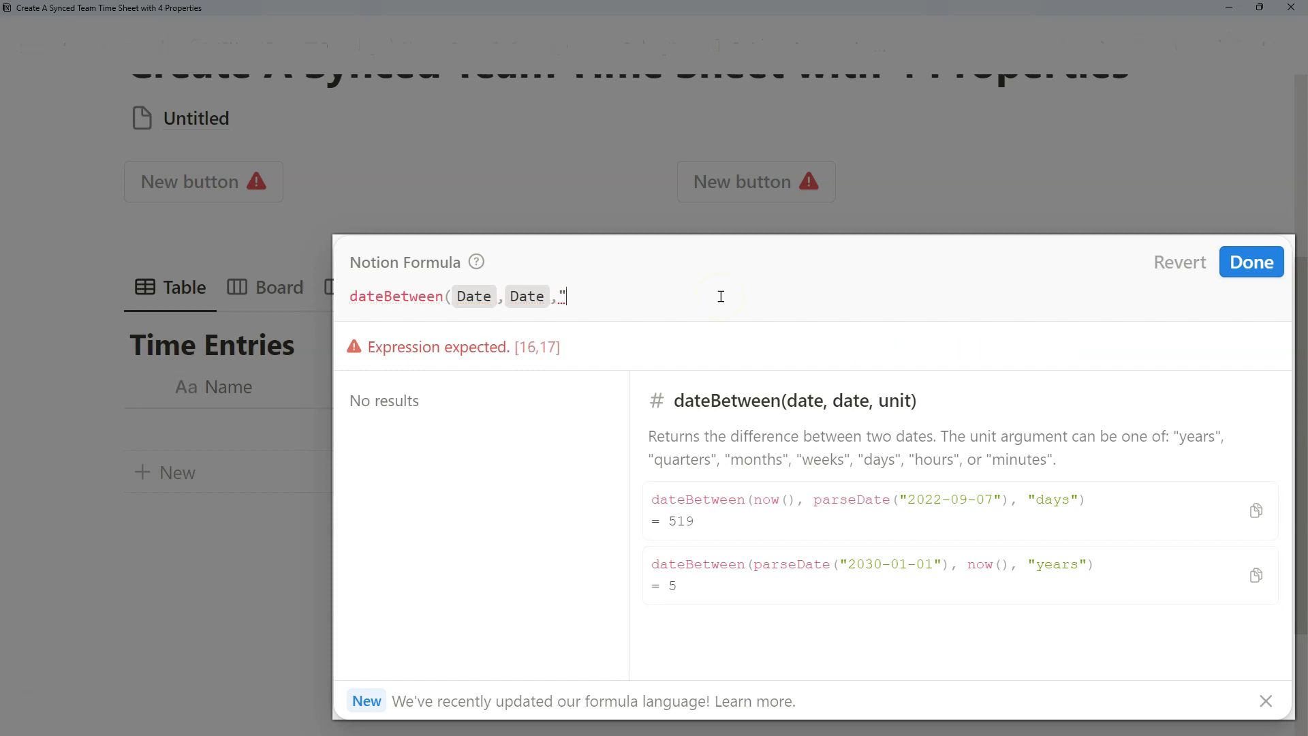
type("nutes\")")
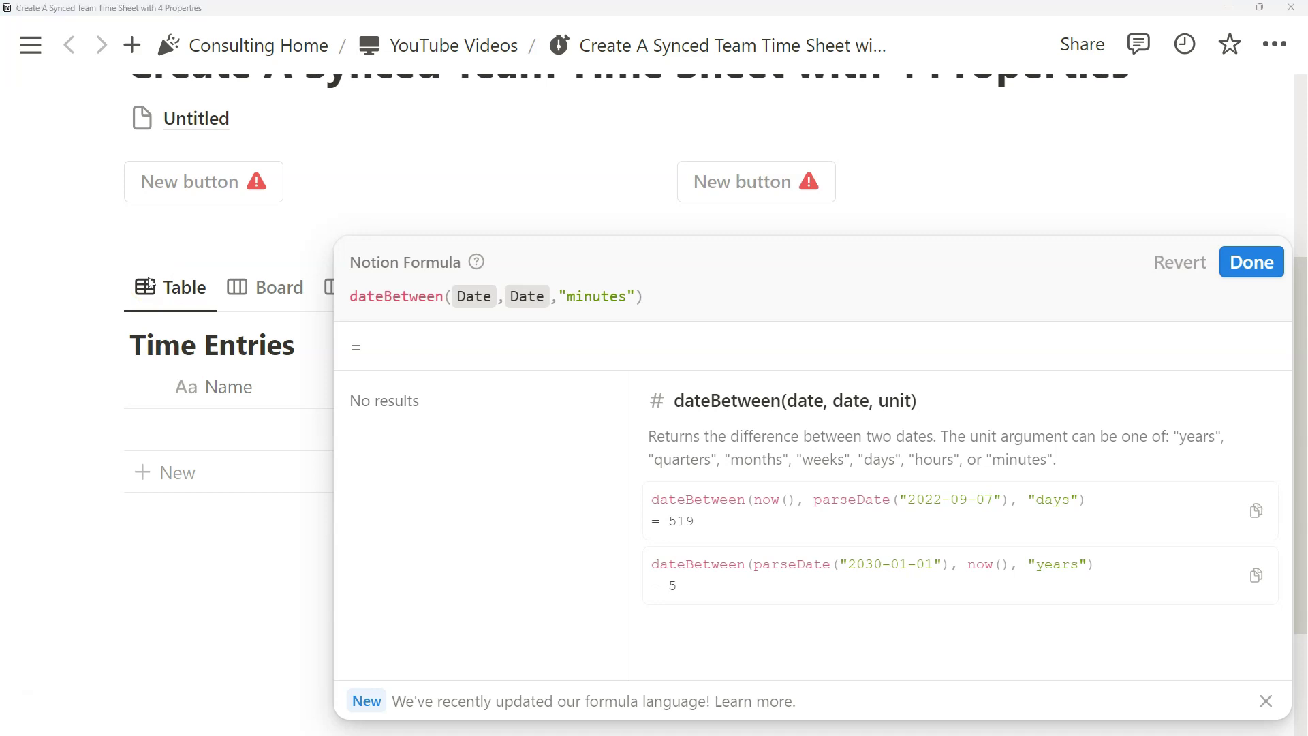
Step: Wrap the two Date arguments in dateEnd() and dateStart() respectively
left_click(754, 300)
type("start")
key("BackSpace")
key("BackSpace")
key("BackSpace")
key("BackSpace")
key("BackSpace")
type("dateStart(")
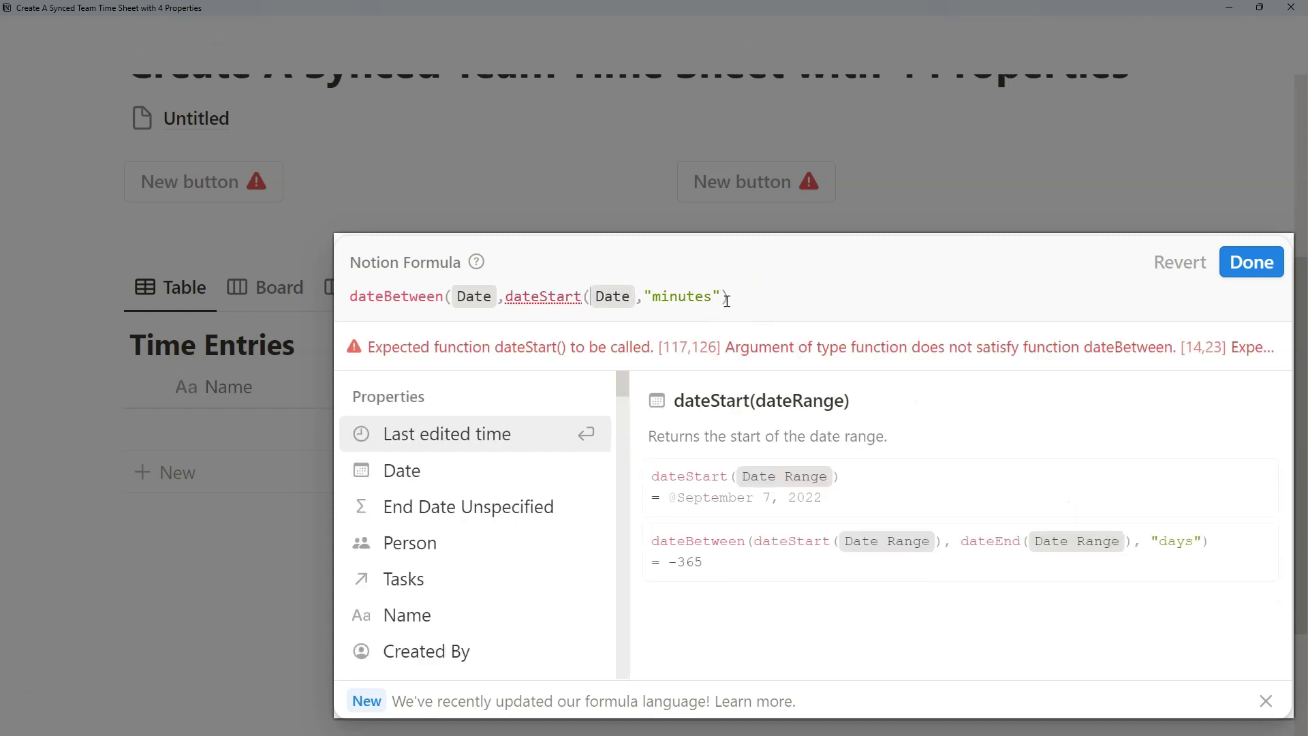
key("Left")
key("Left")
key("Left")
key("Left")
key("Left")
key("Left")
key("Left")
key("Left")
key("Left")
key("Left")
key("Left")
type(")")
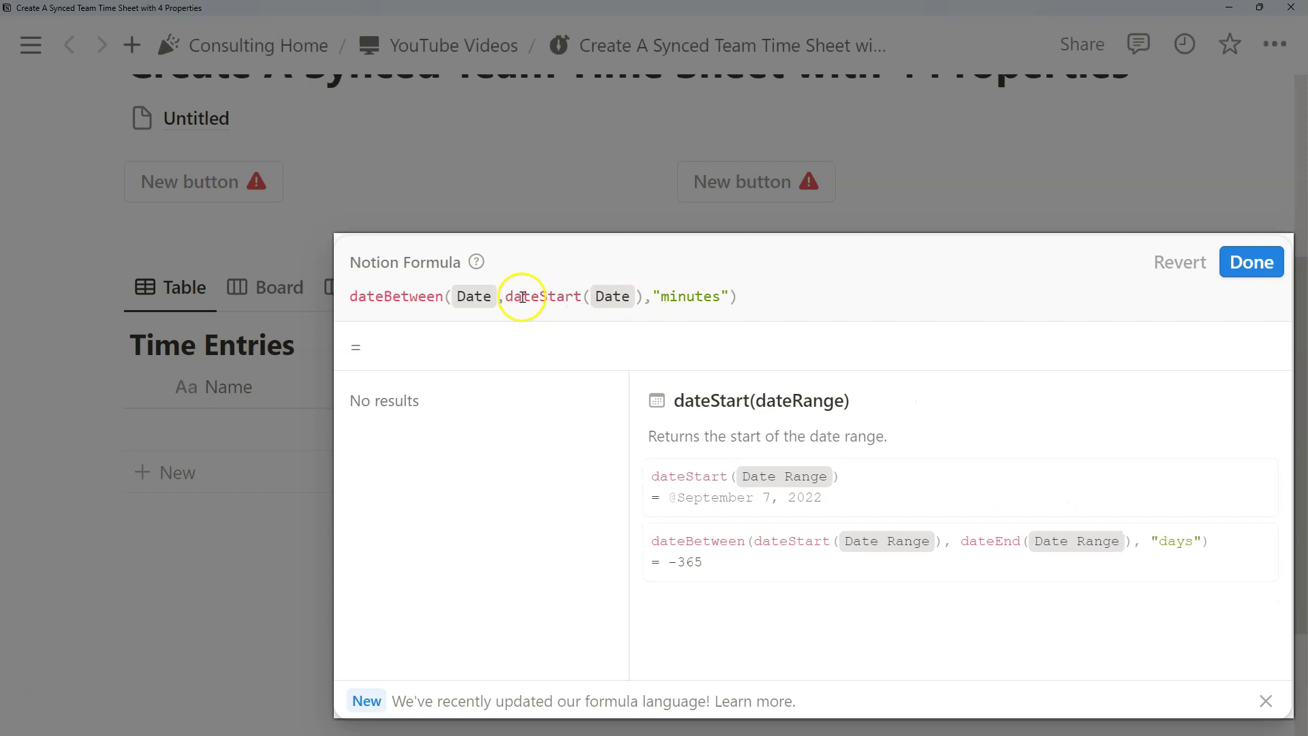
left_click(448, 295)
type("d")
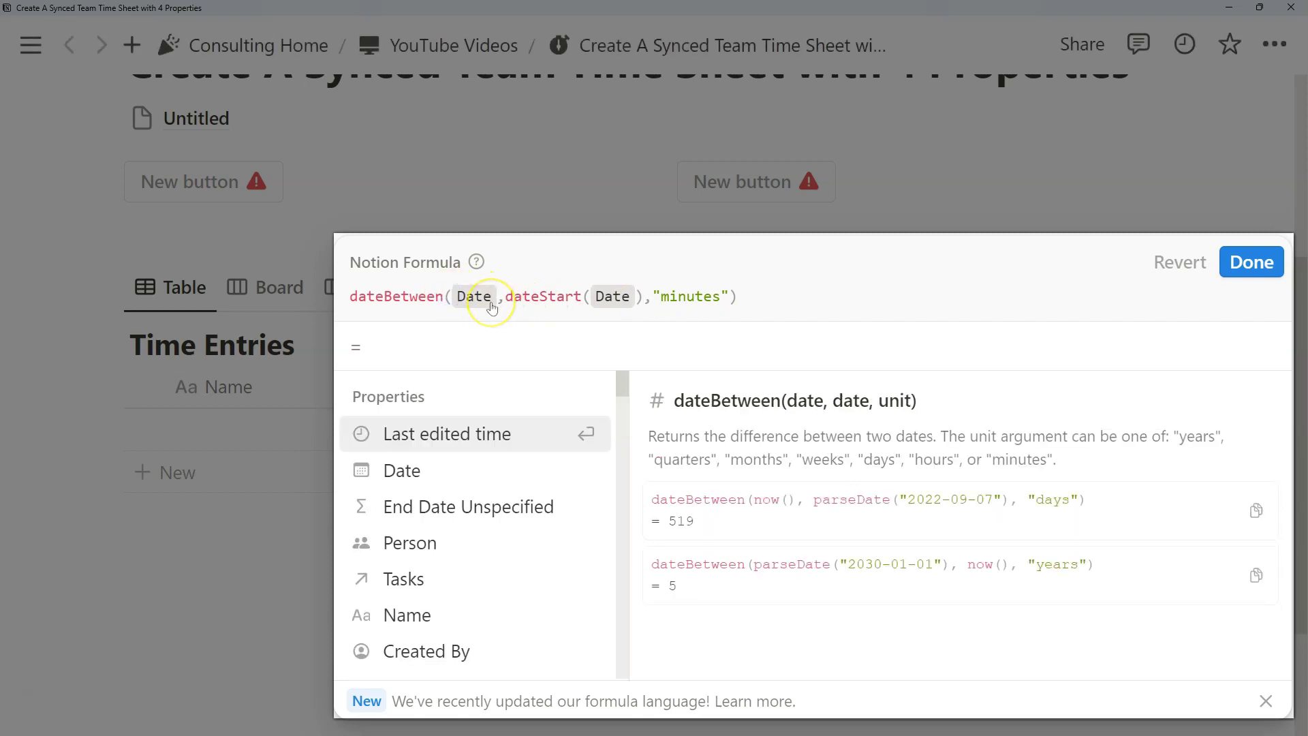
type("ateEnd(")
left_click(579, 300)
Step: Complete the formula, give the first entry a February 8–February 8, 2024 range, and reopen Hours
type(")")
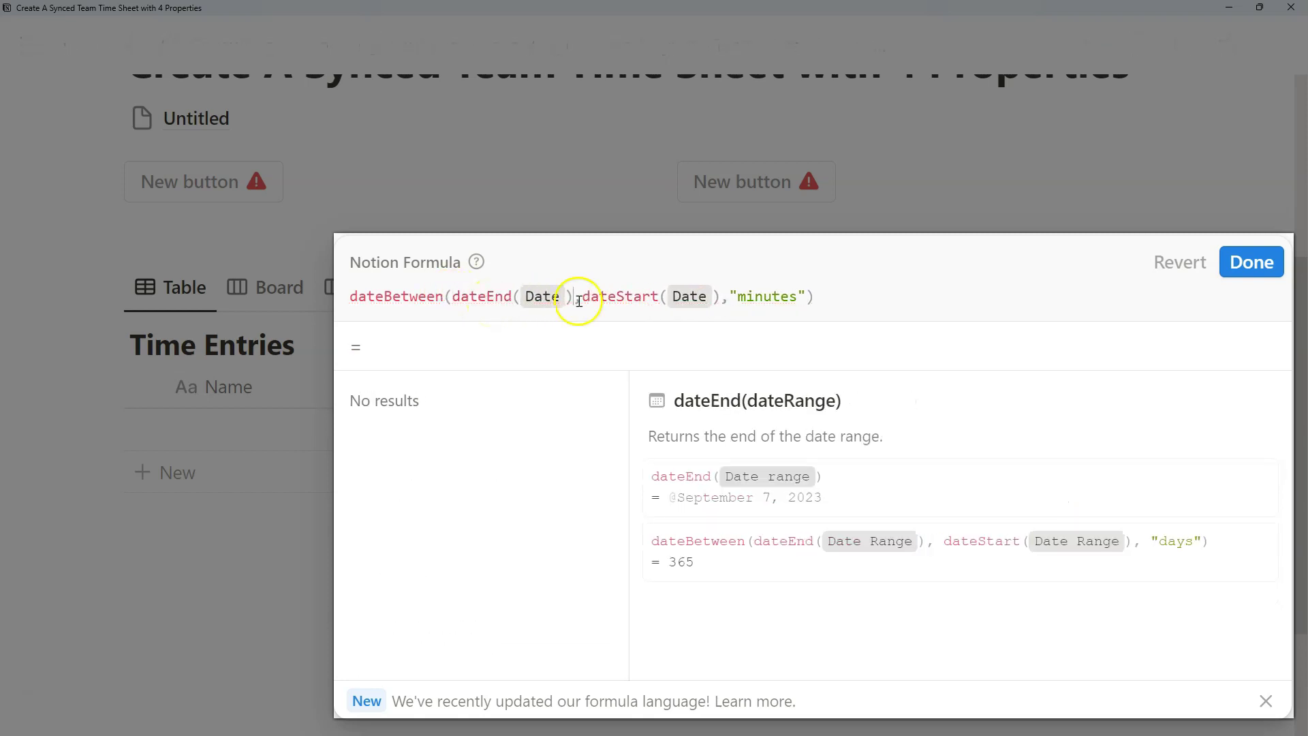
key("Escape")
left_click(598, 431)
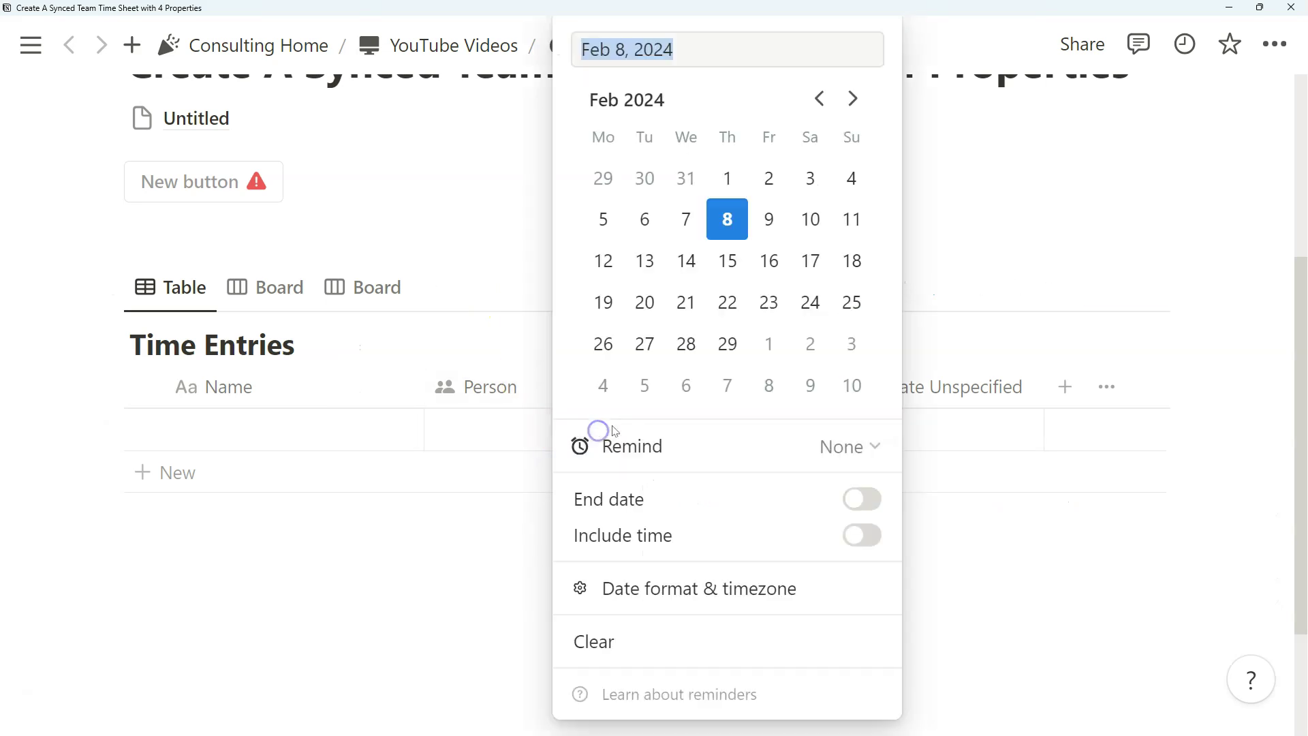
left_click(860, 499)
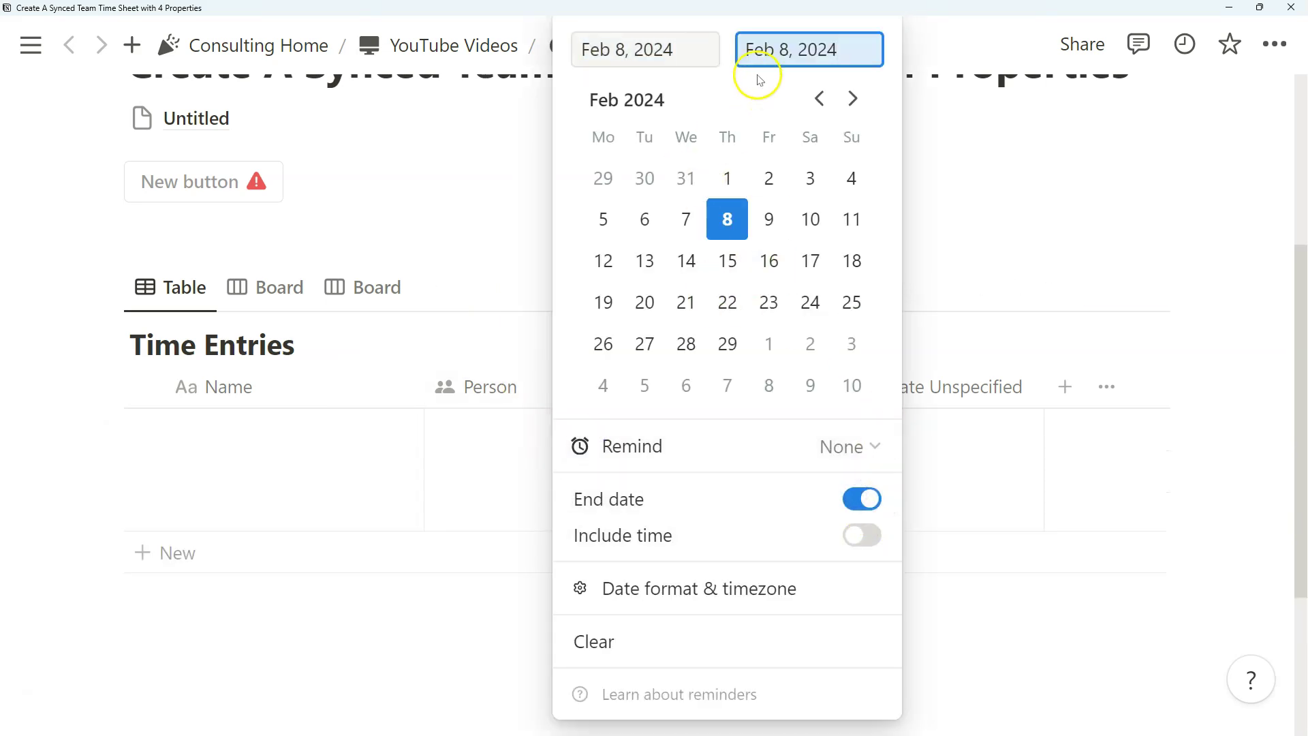
left_click_drag(672, 50, 580, 49)
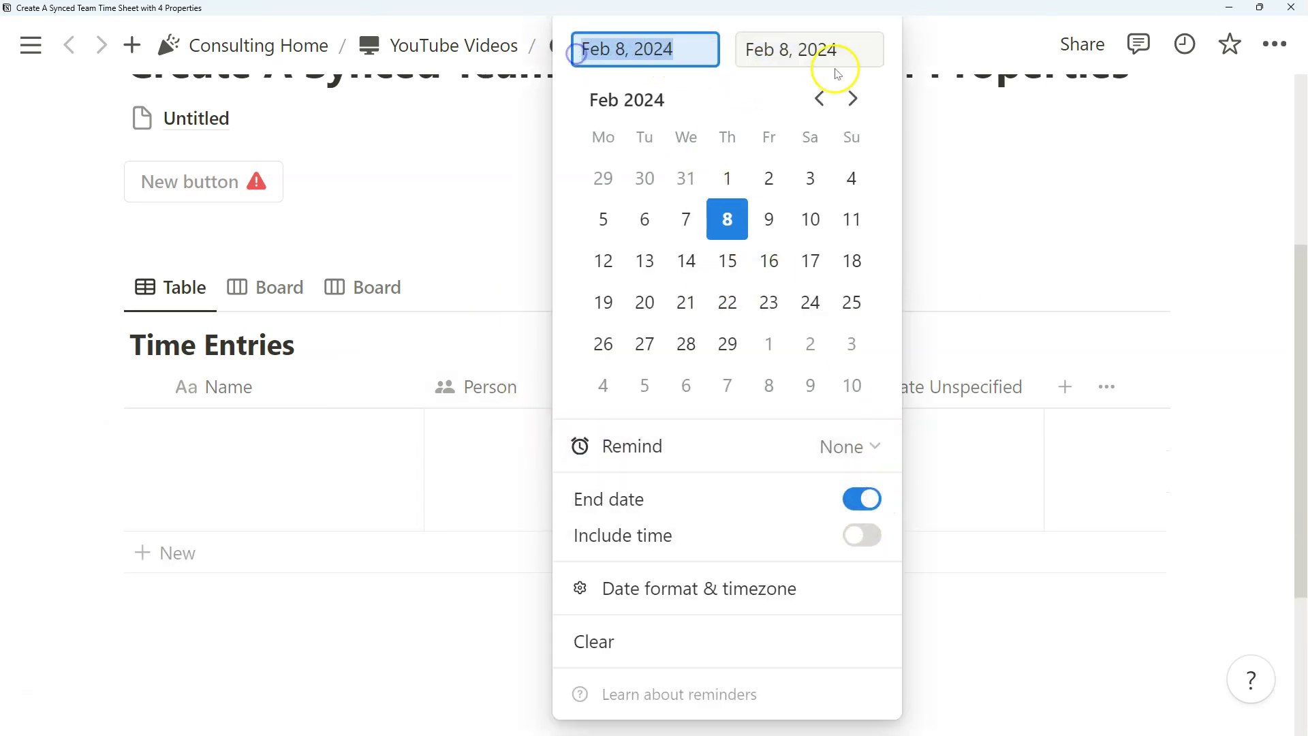
left_click_drag(860, 54, 758, 49)
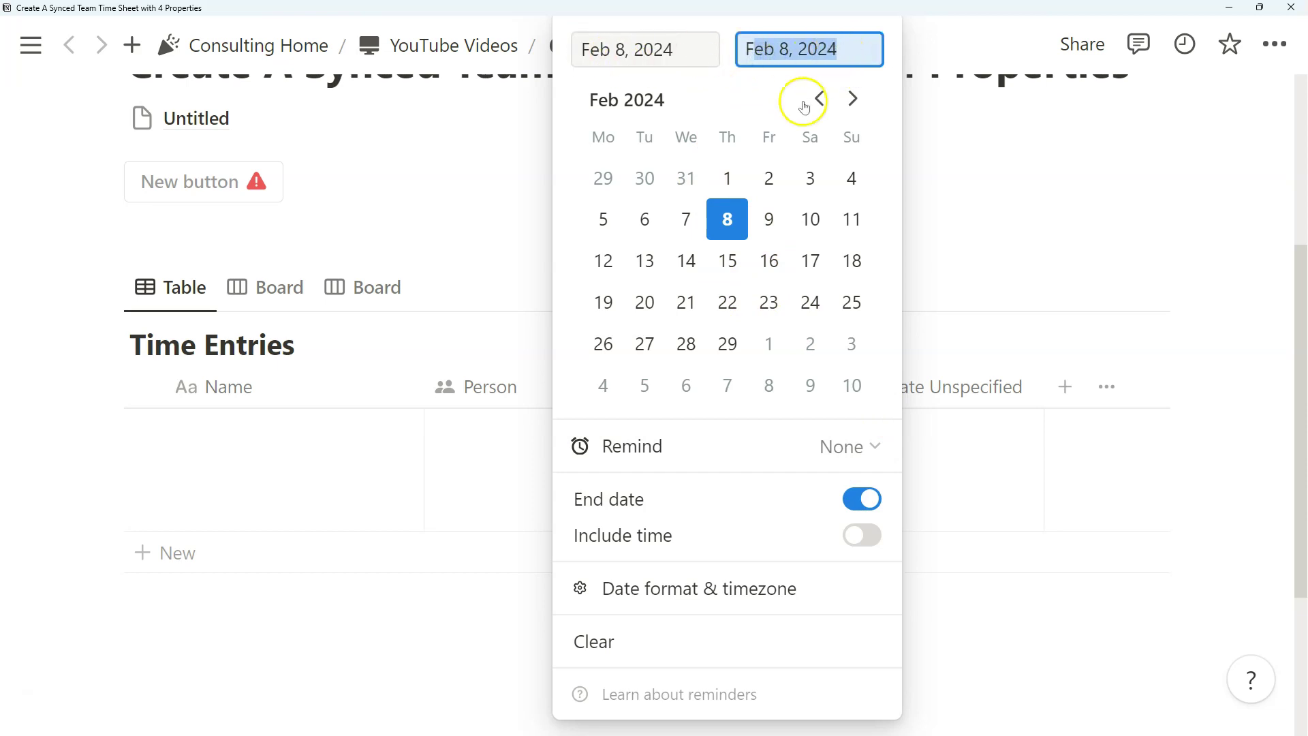
left_click(981, 293)
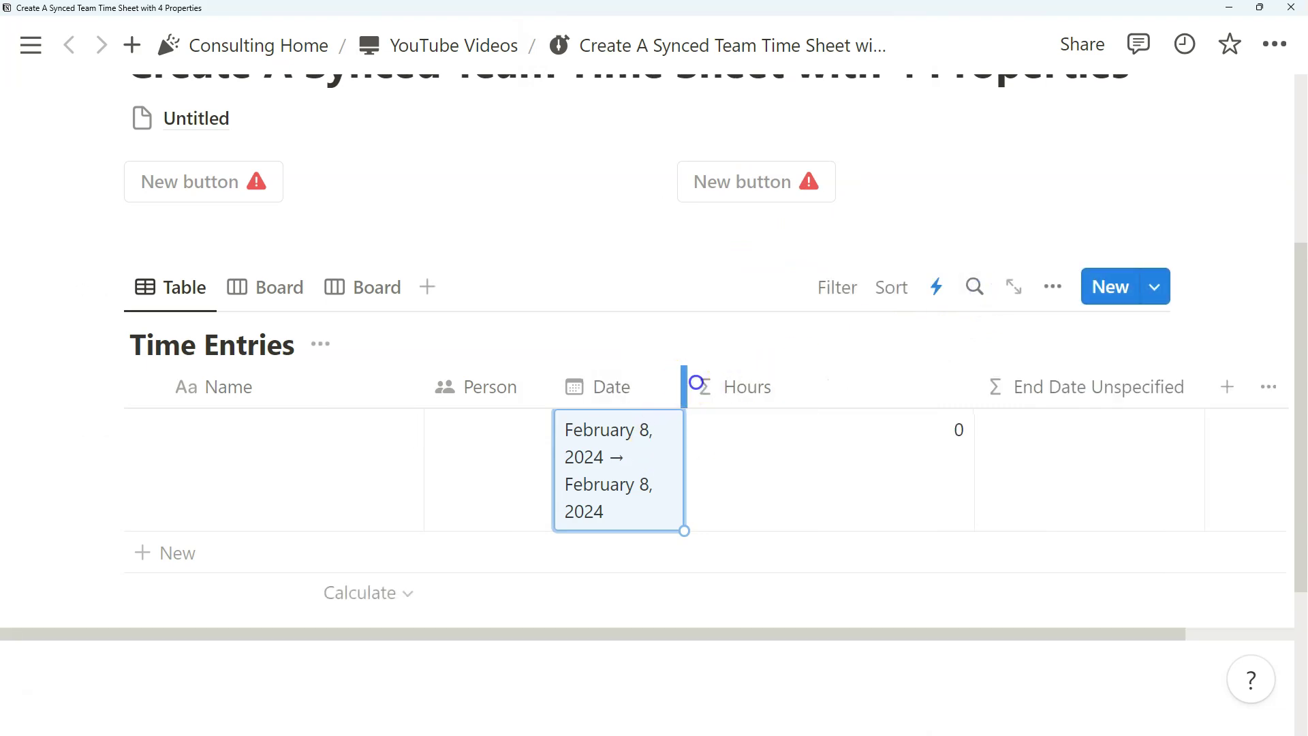
left_click(715, 386)
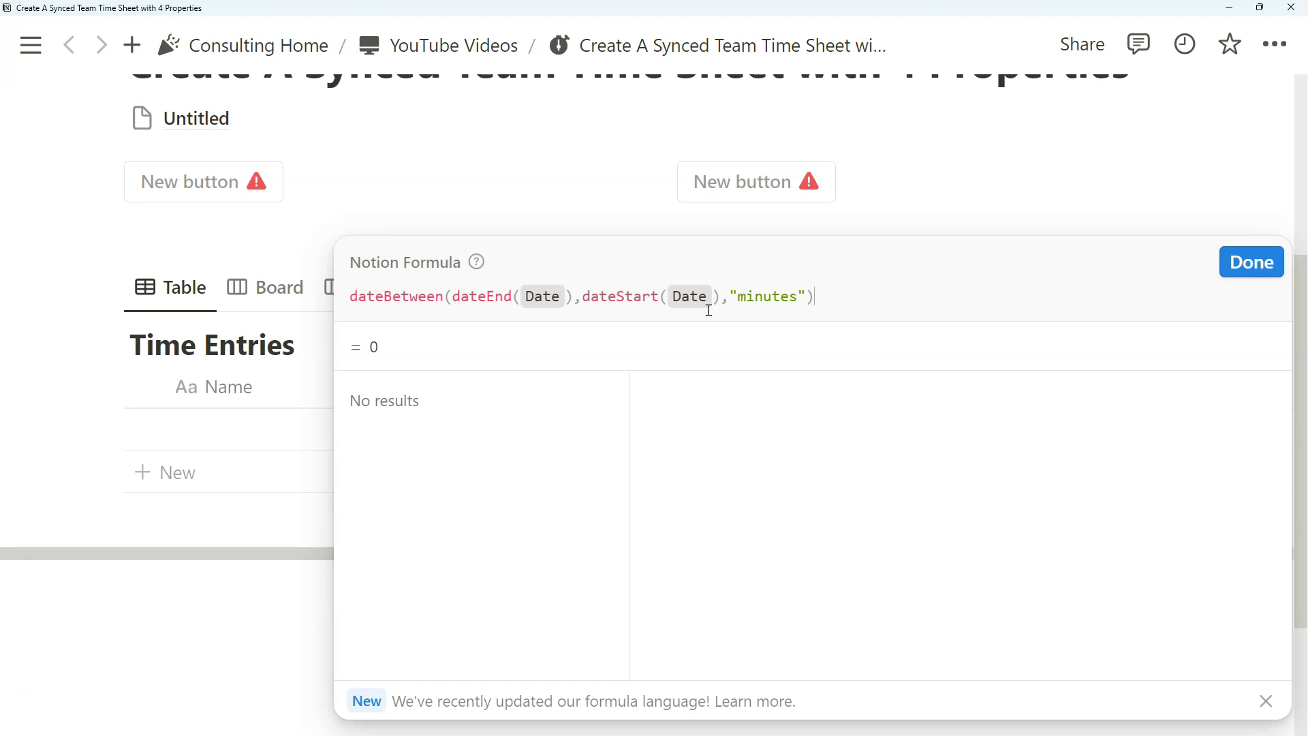
Step: Append /60 to the Hours formula, save it, and check the entry's result
left_click(846, 299)
type("/60")
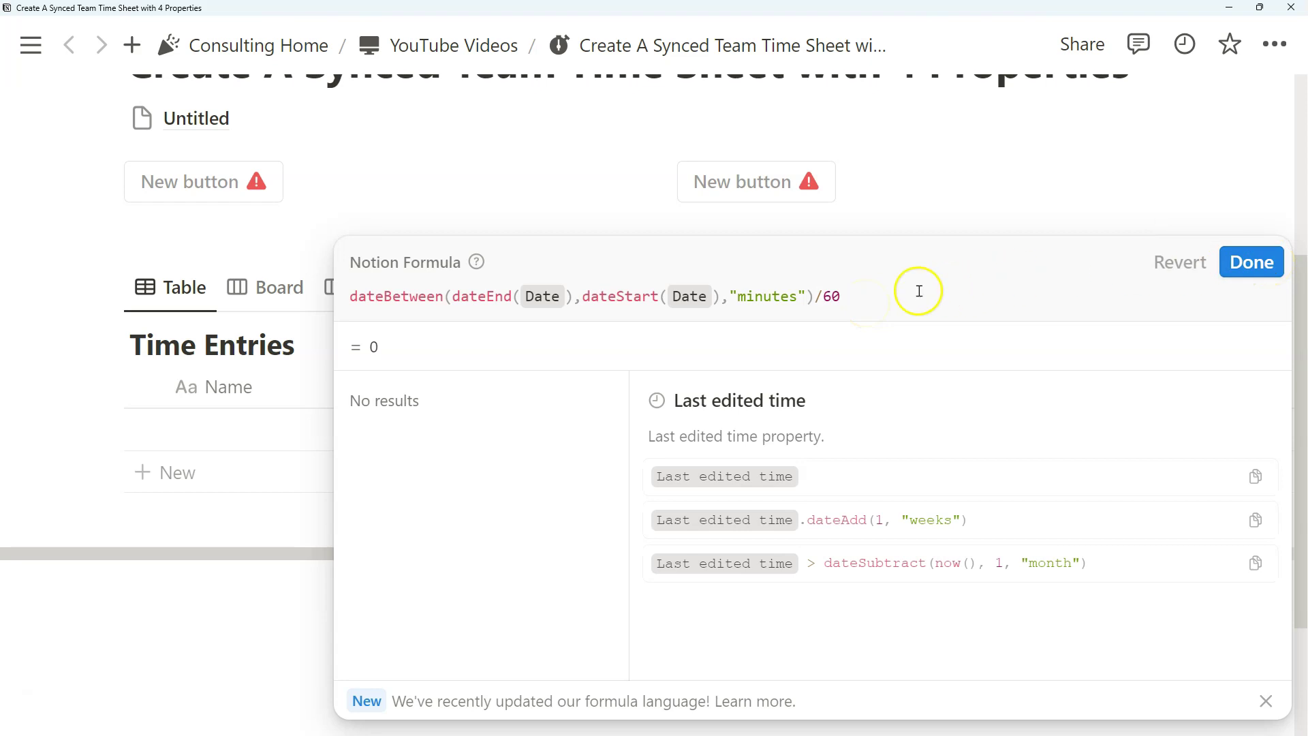
left_click(1223, 248)
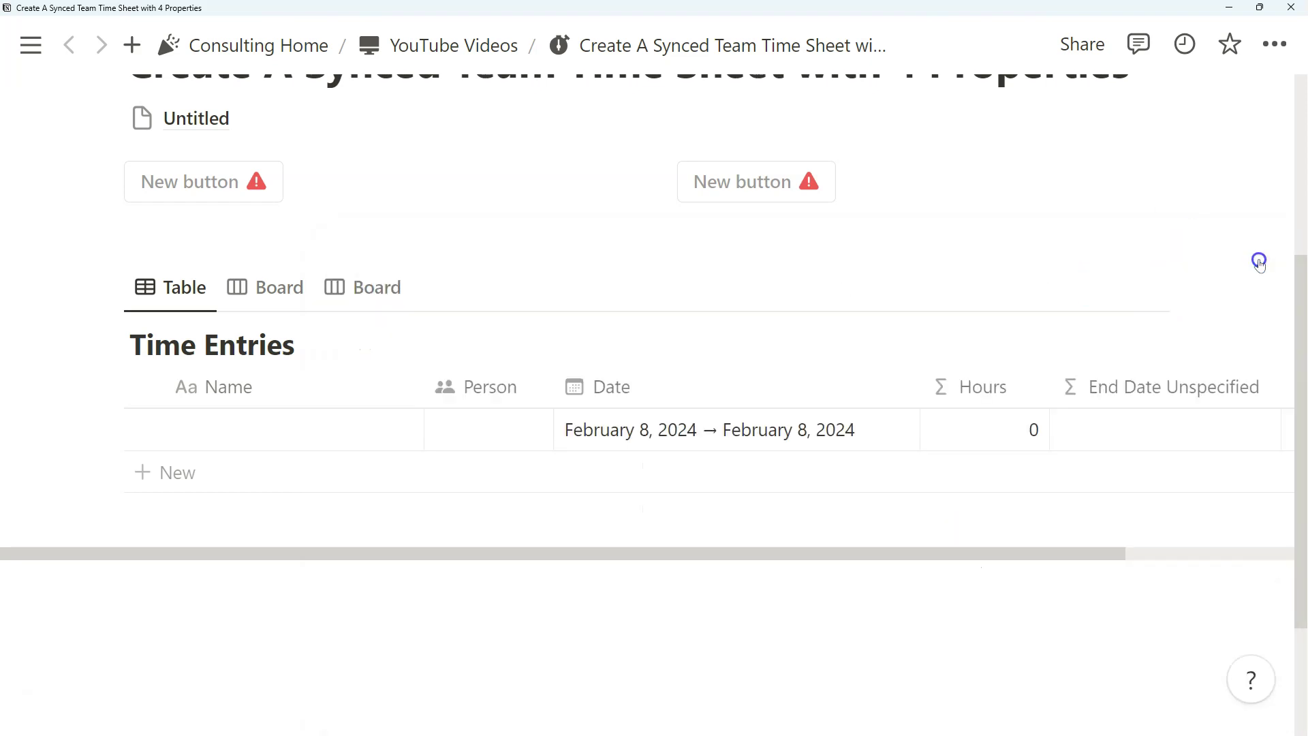
left_click(821, 432)
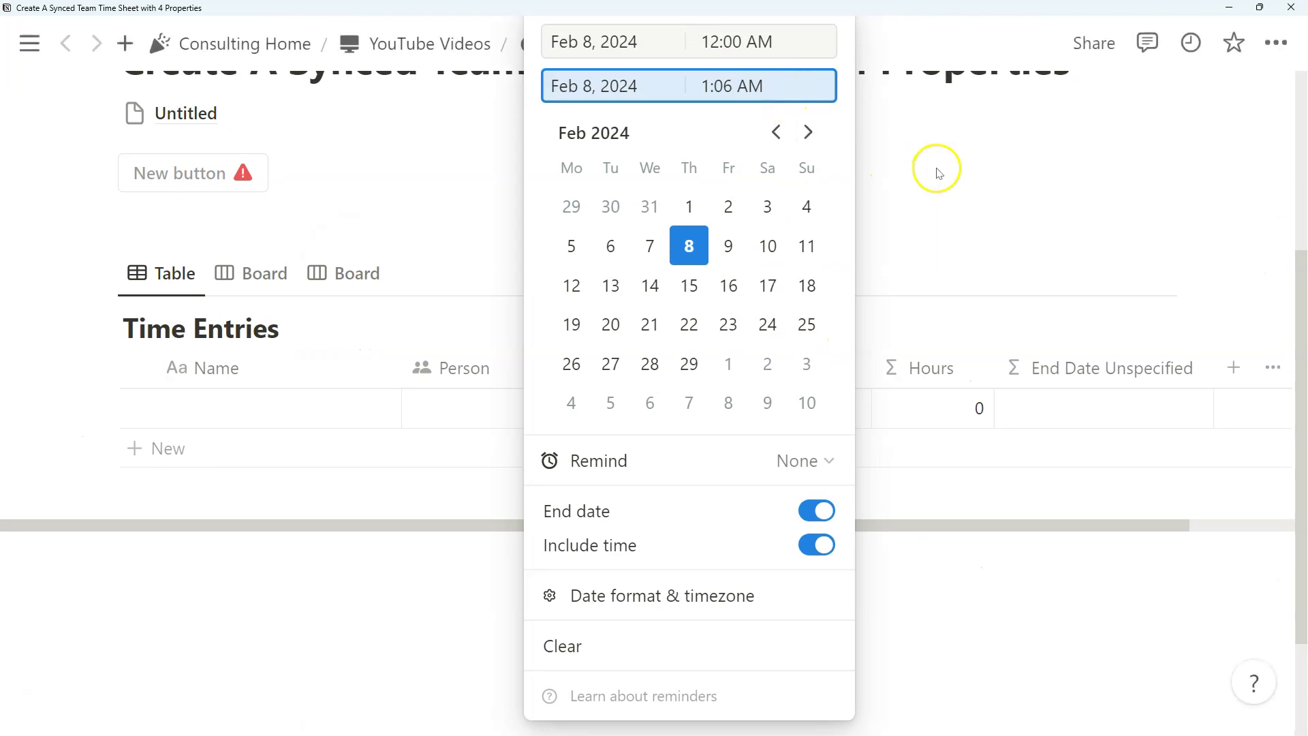
left_click(939, 172)
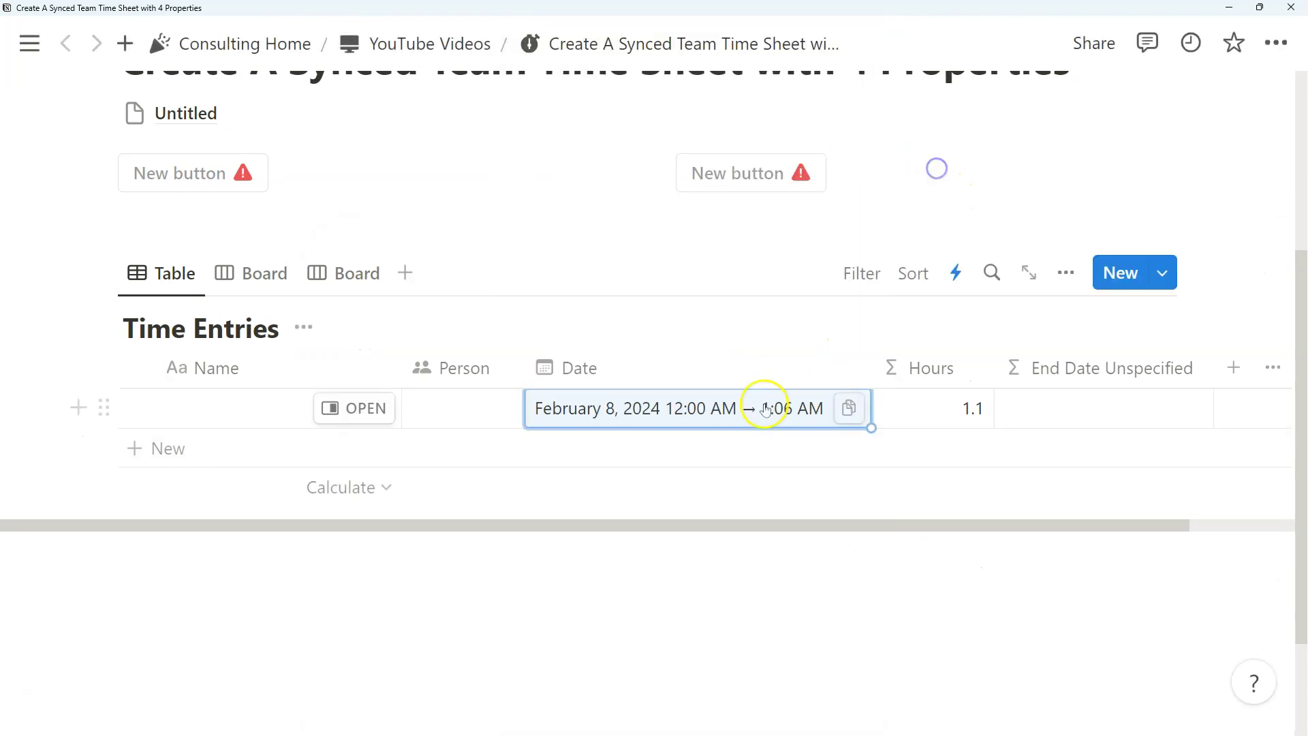
left_click(955, 414)
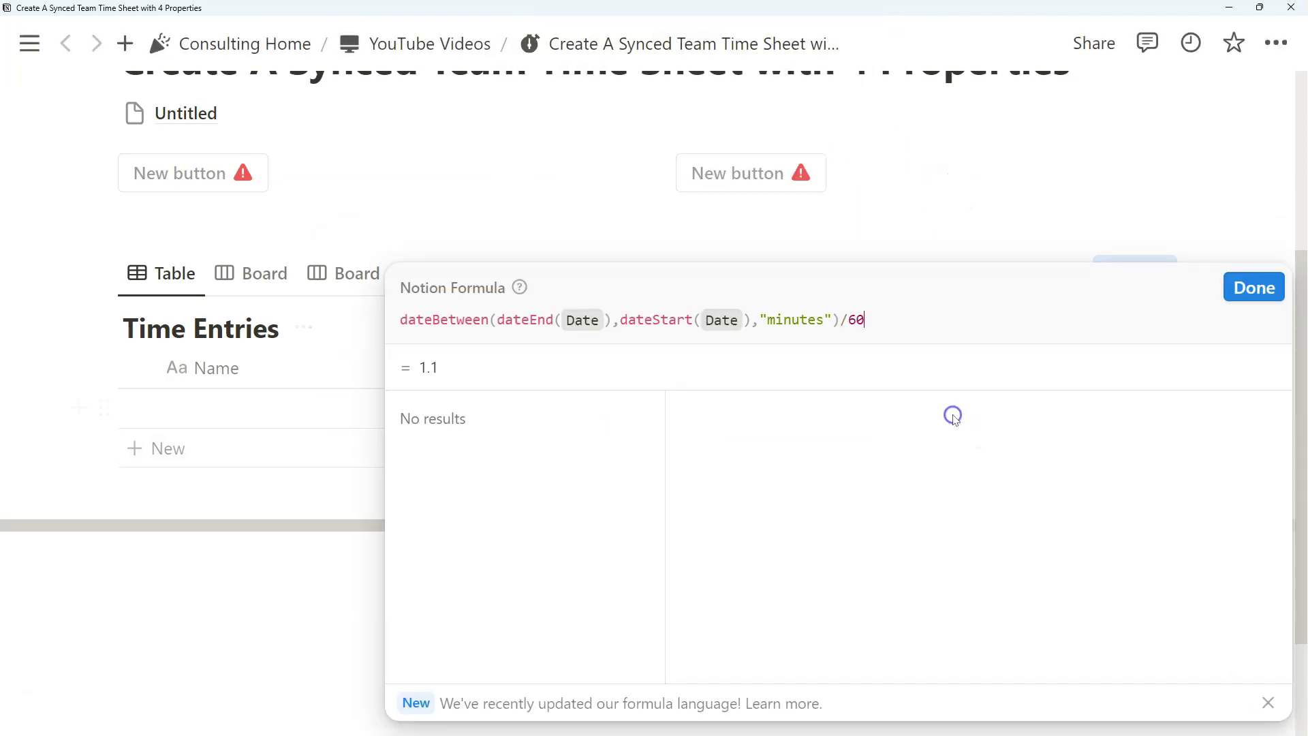
left_click(910, 216)
Step: Change the entry's end time to 1:07 AM and widen Hours to show 1.116666666667
left_click(790, 404)
left_click(732, 79)
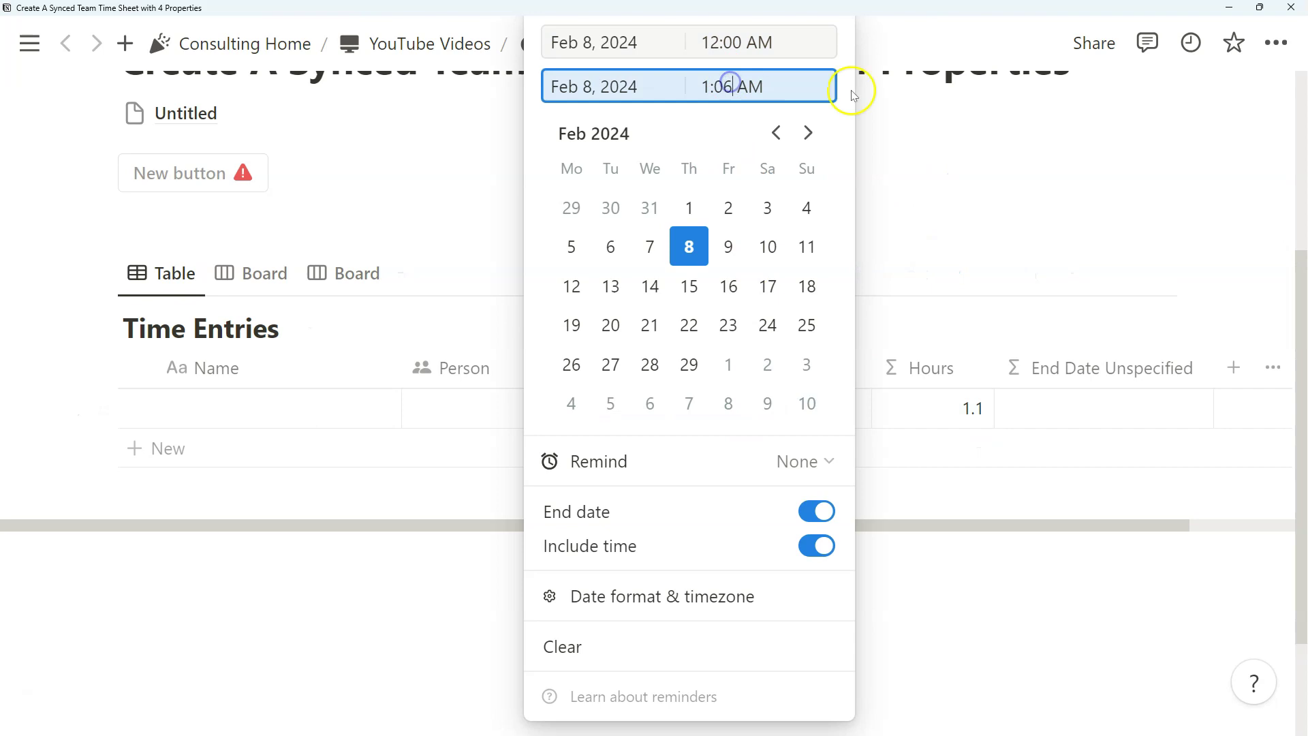
key("BackSpace")
type("7")
key("Return")
left_click(993, 202)
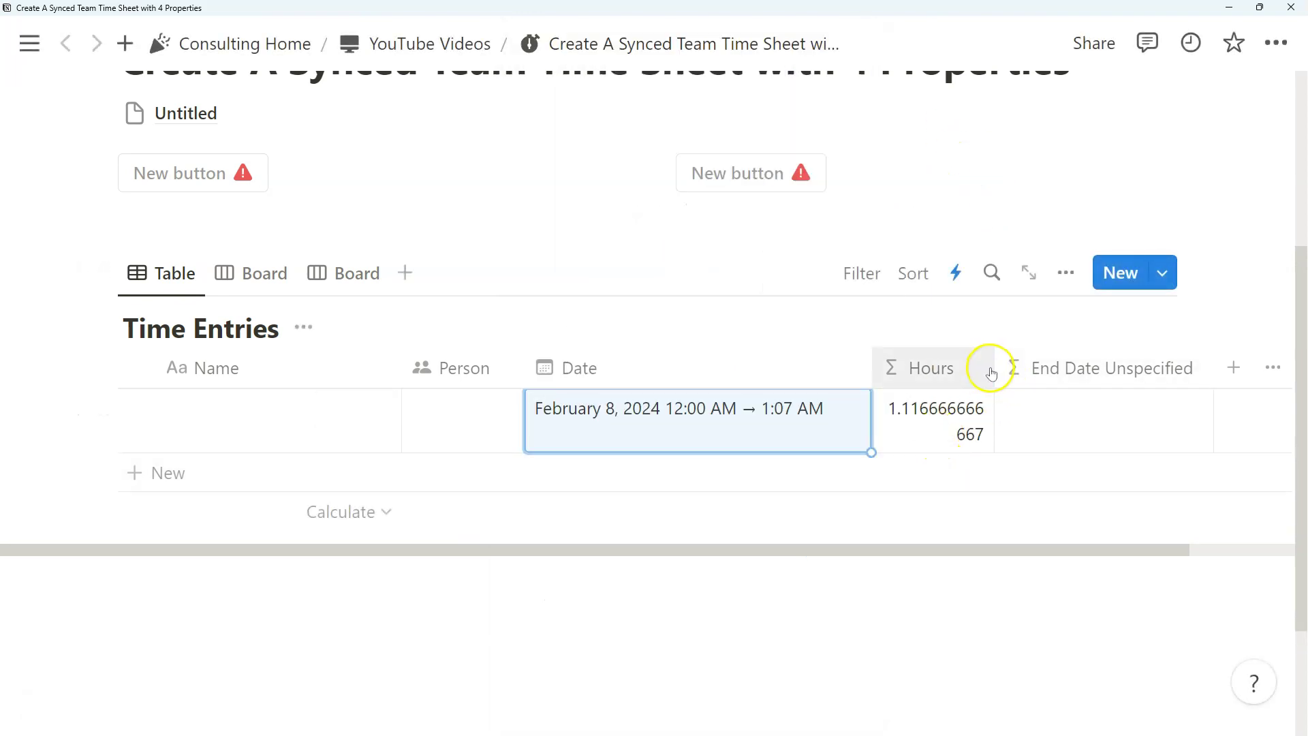
left_click_drag(994, 371, 1068, 368)
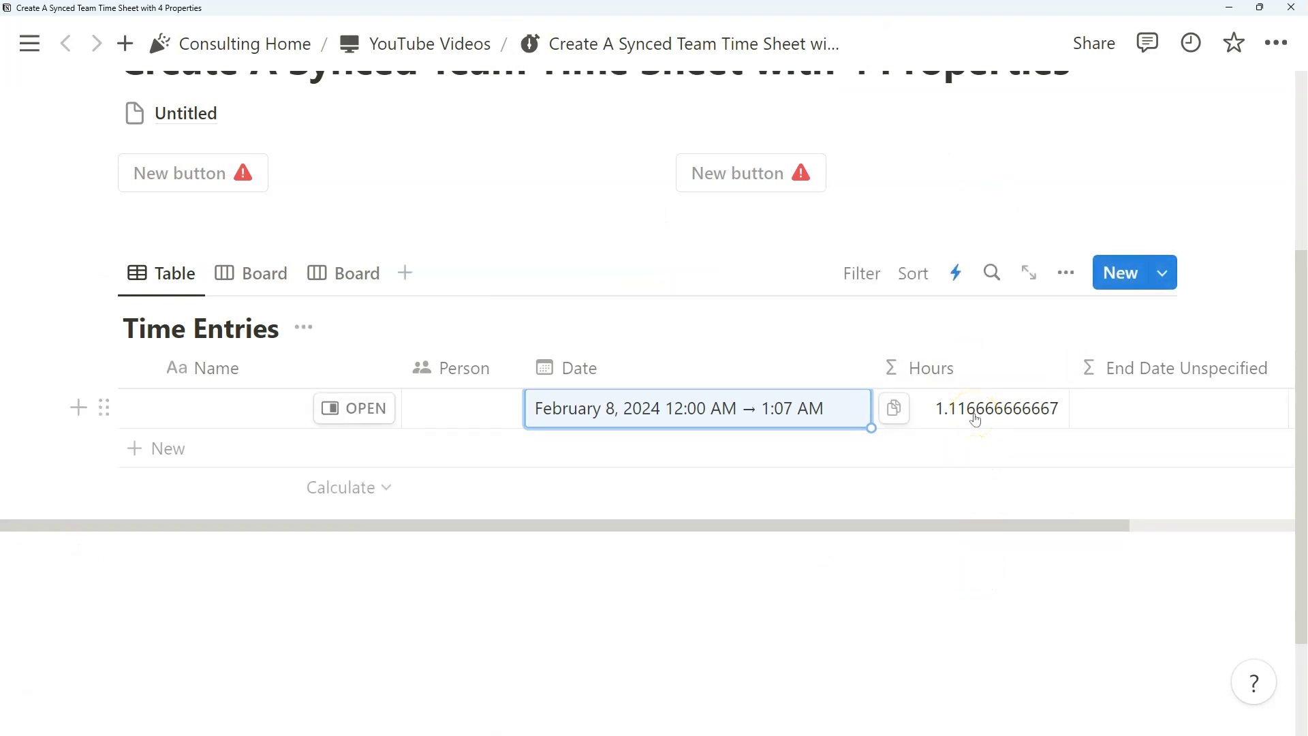
left_click(976, 419)
left_click(407, 320)
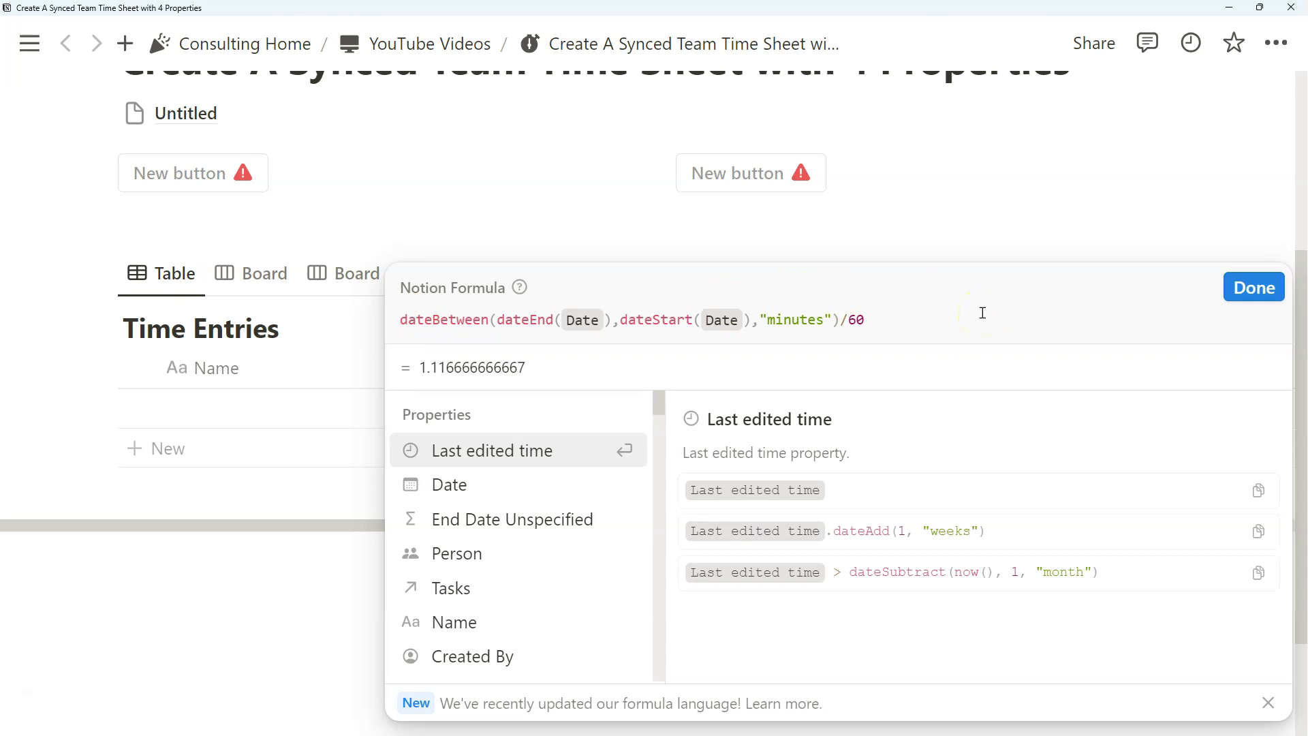
Step: Wrap the Hours expression in round( … *100) and begin a /10 divisor
type("round")
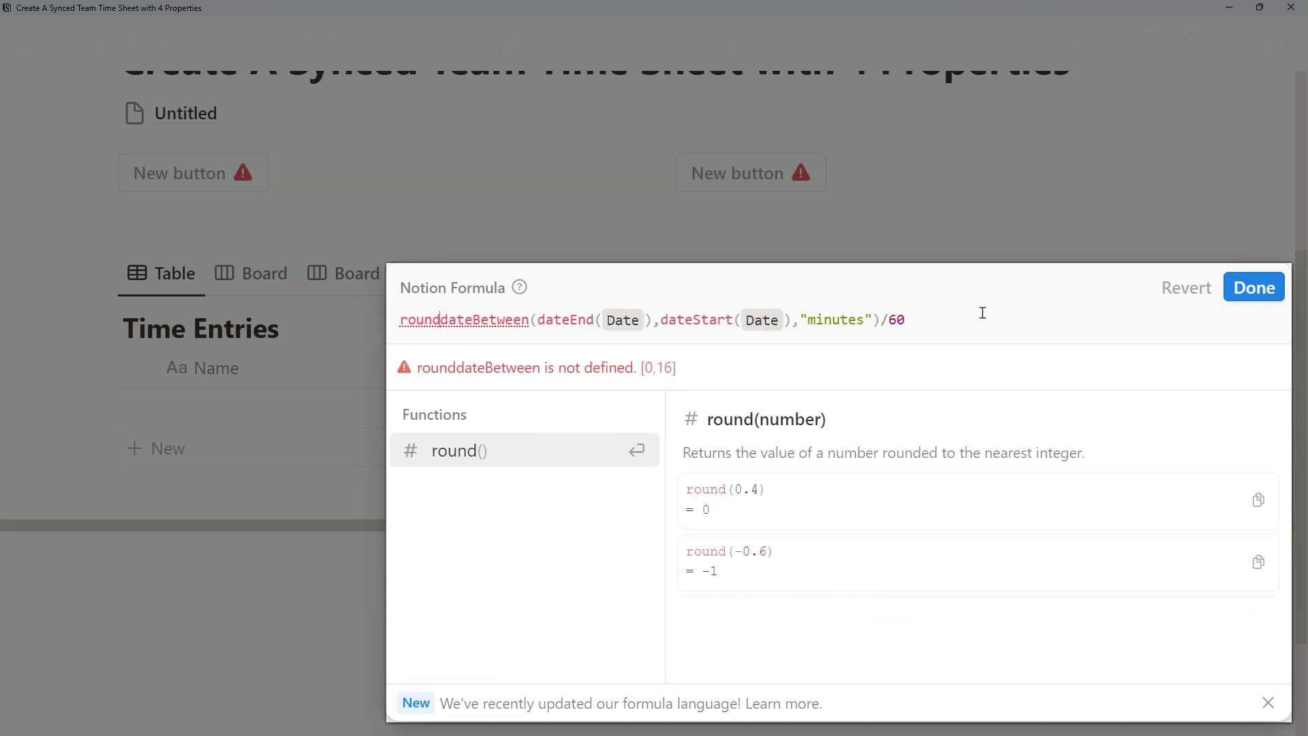
type("(")
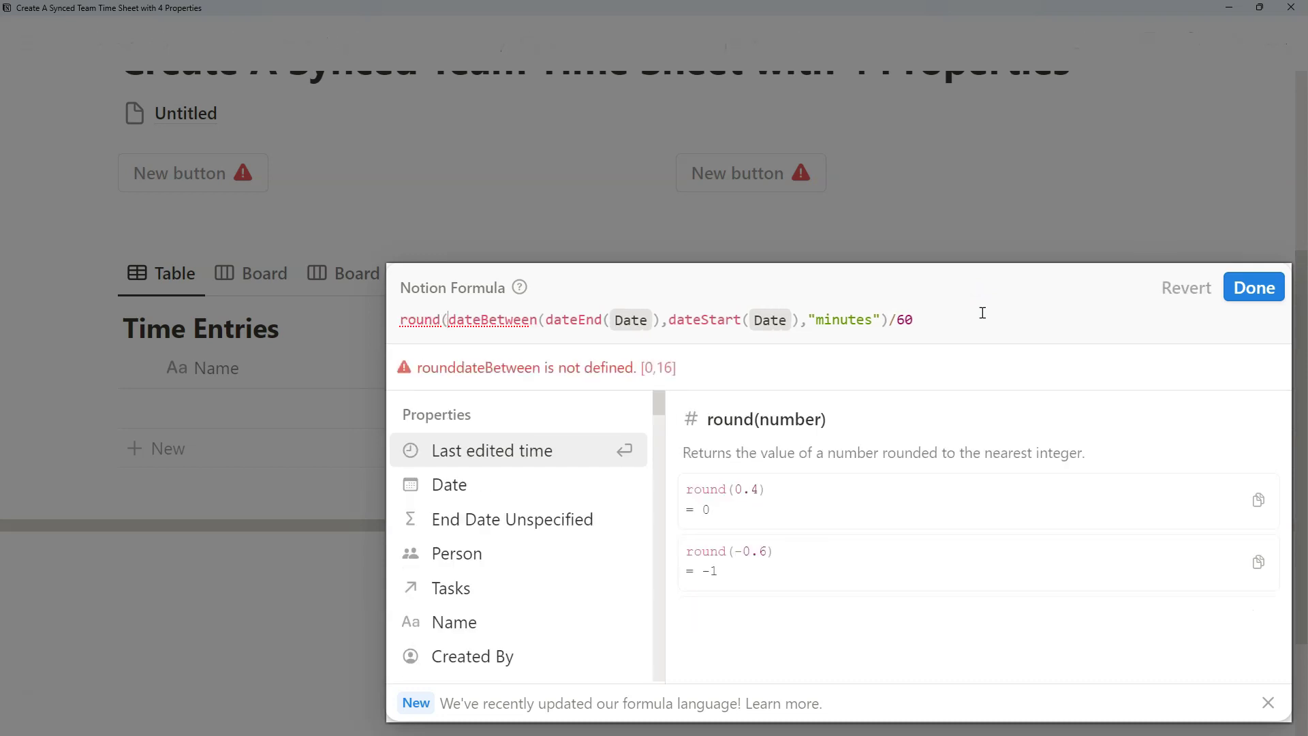
left_click(992, 321)
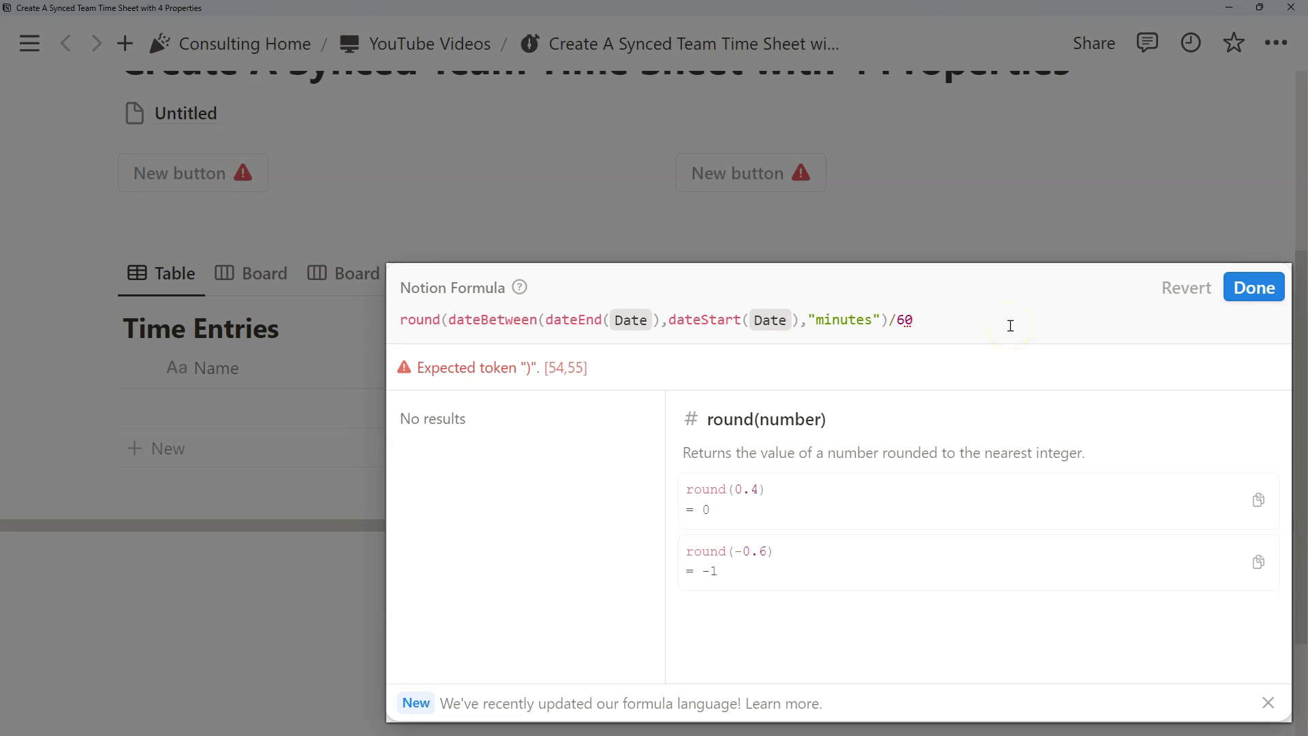
type("*10")
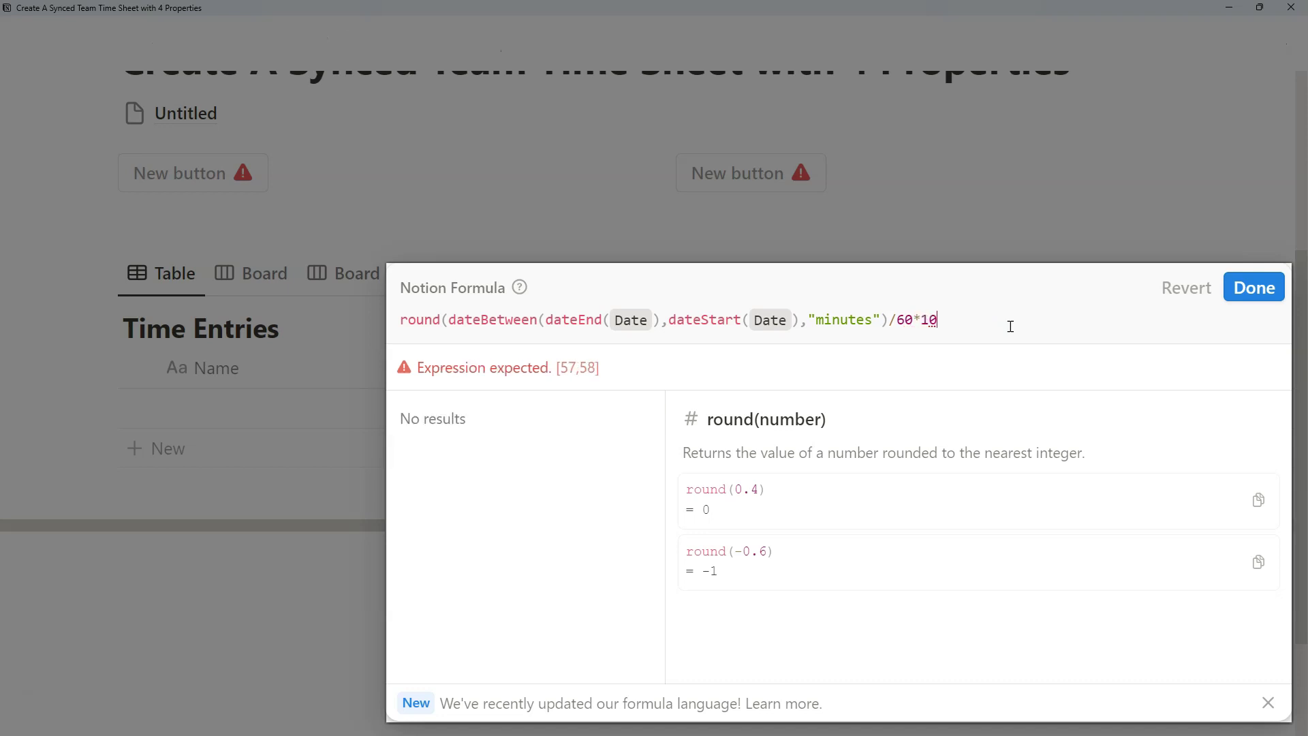
type("0)")
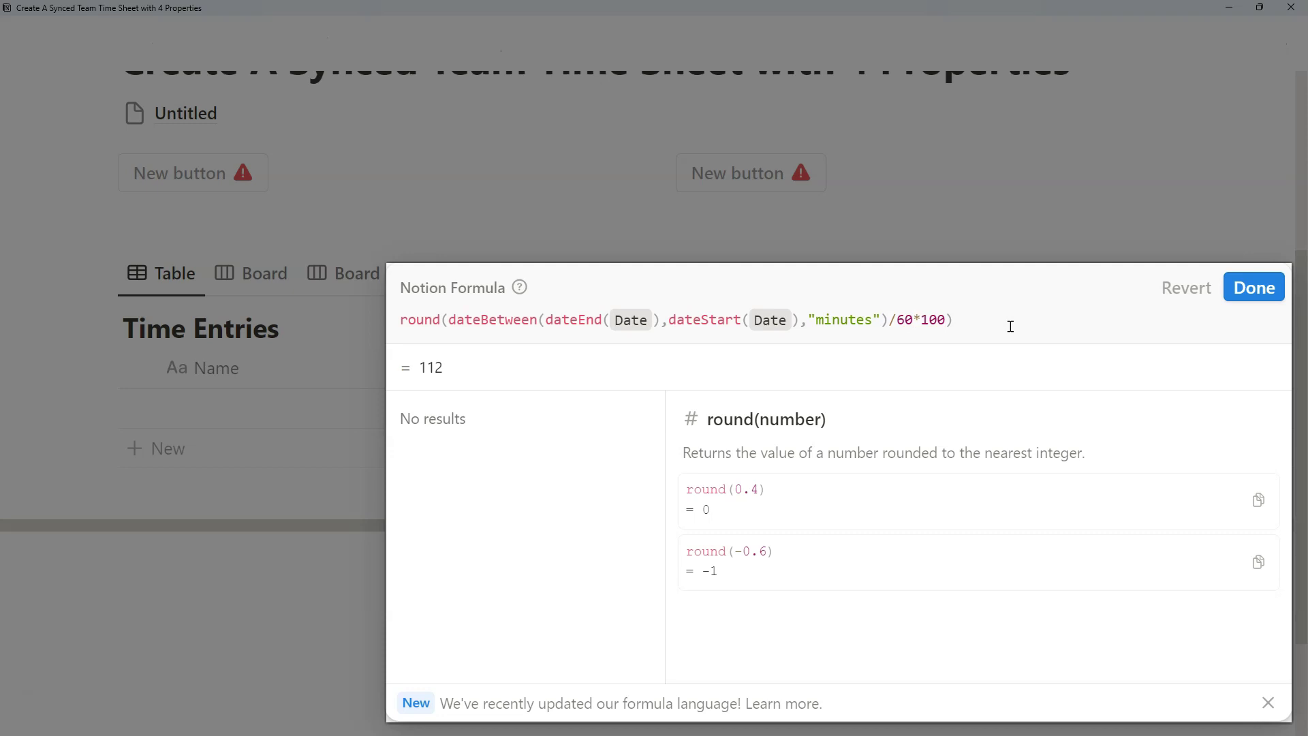
type("/100")
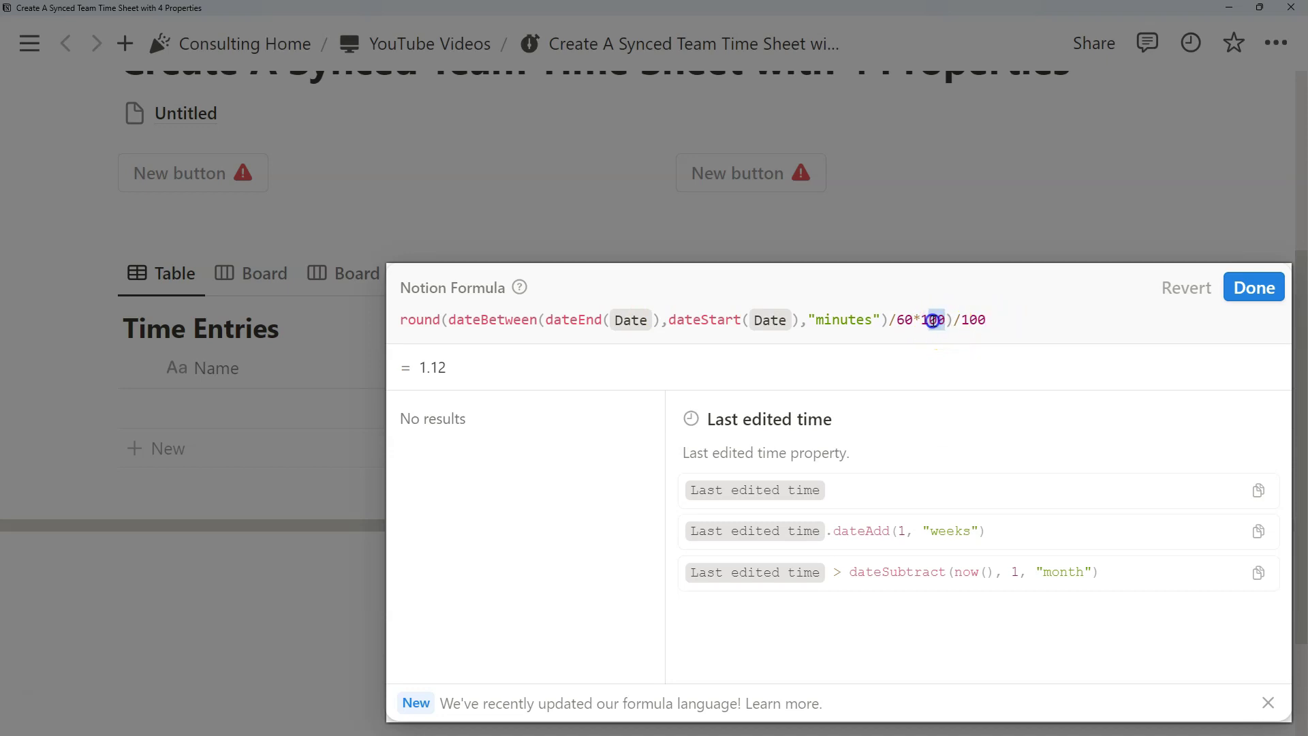
left_click_drag(932, 320, 932, 321)
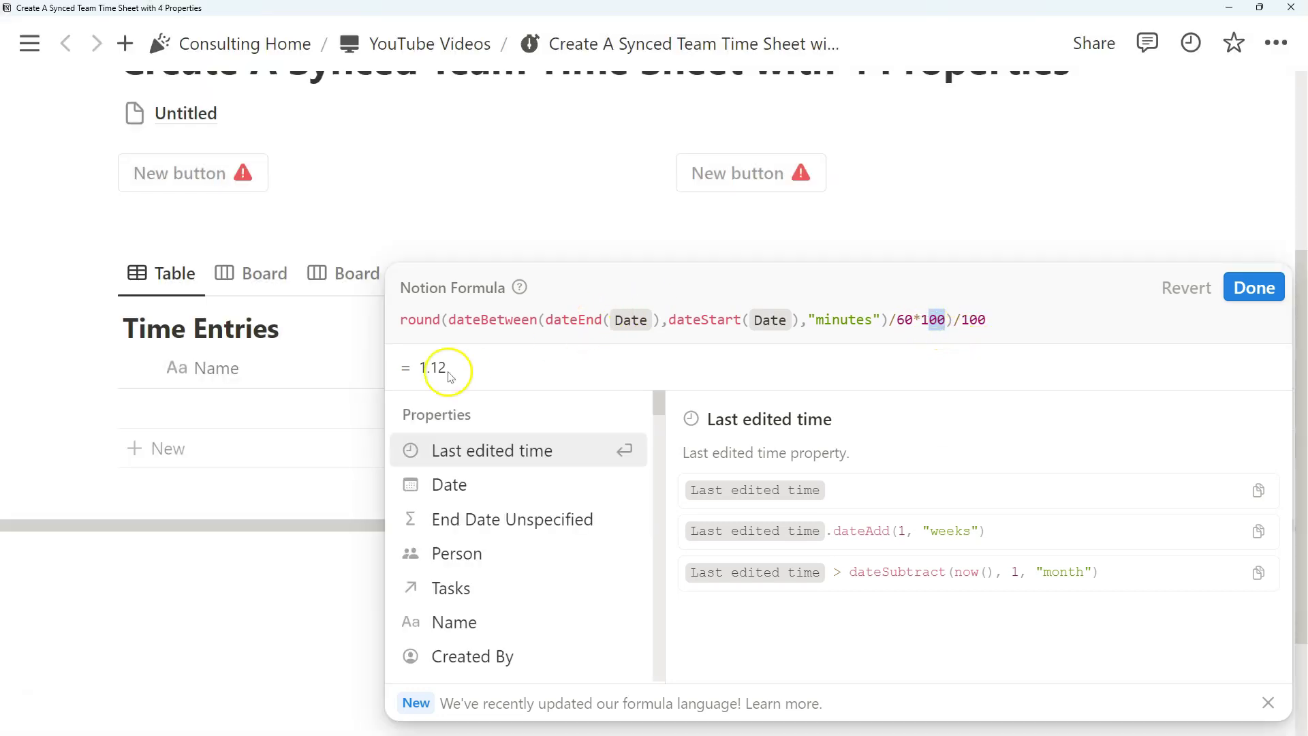
left_click_drag(444, 368, 436, 368)
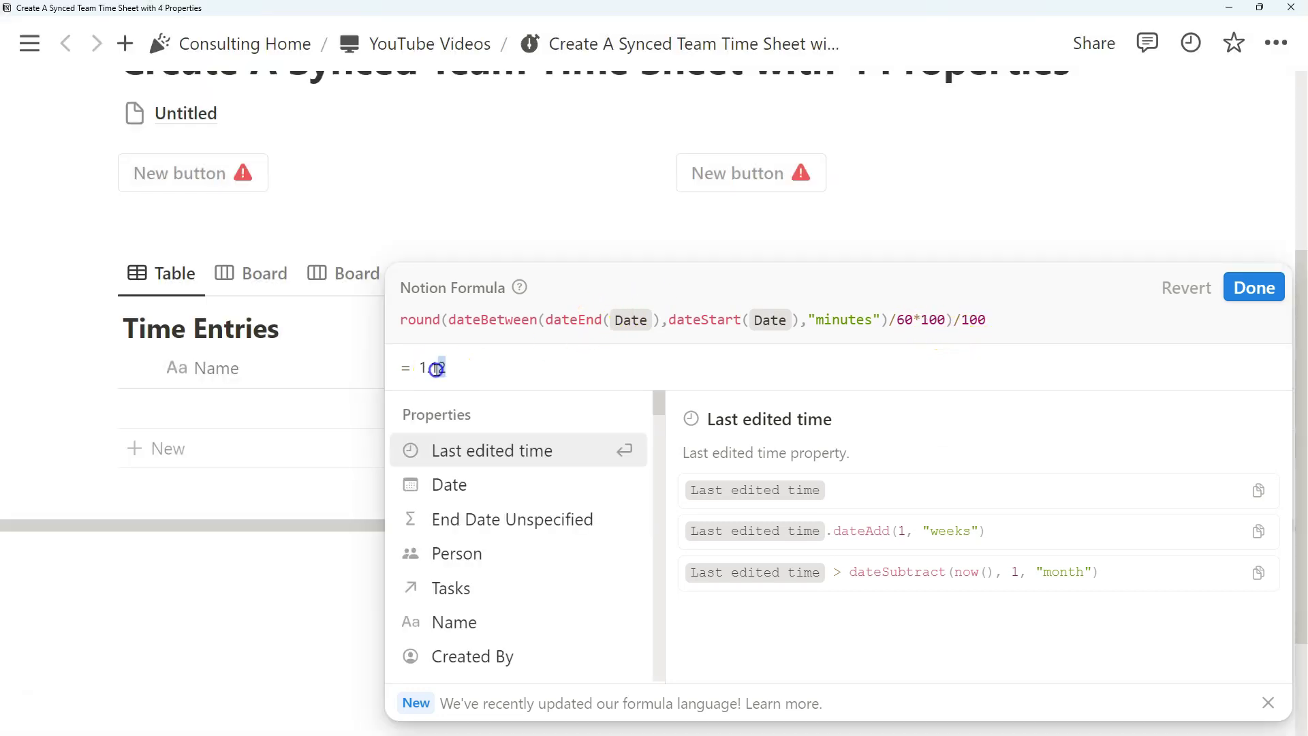
Step: Fix the zeros so the formula reads round(…/60*100)/100
left_click(946, 319)
type("0")
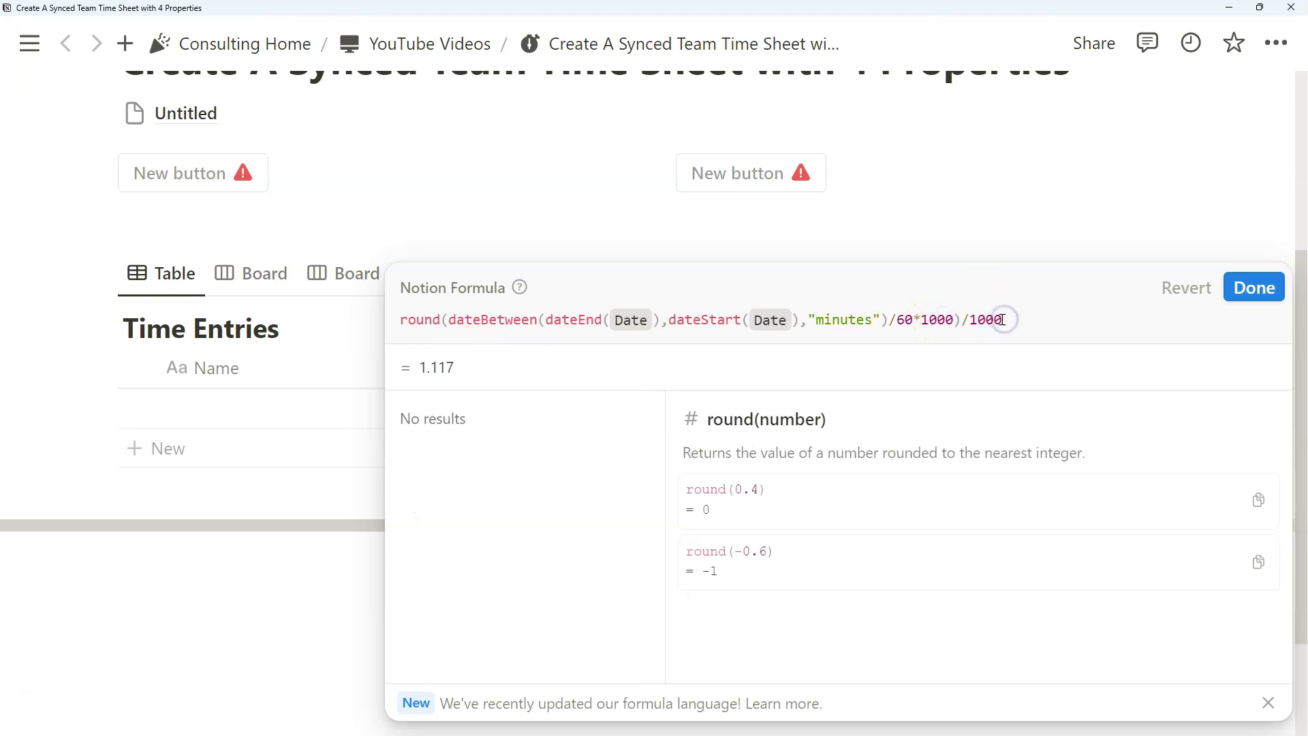
key("ctrl+z")
key("ctrl+z")
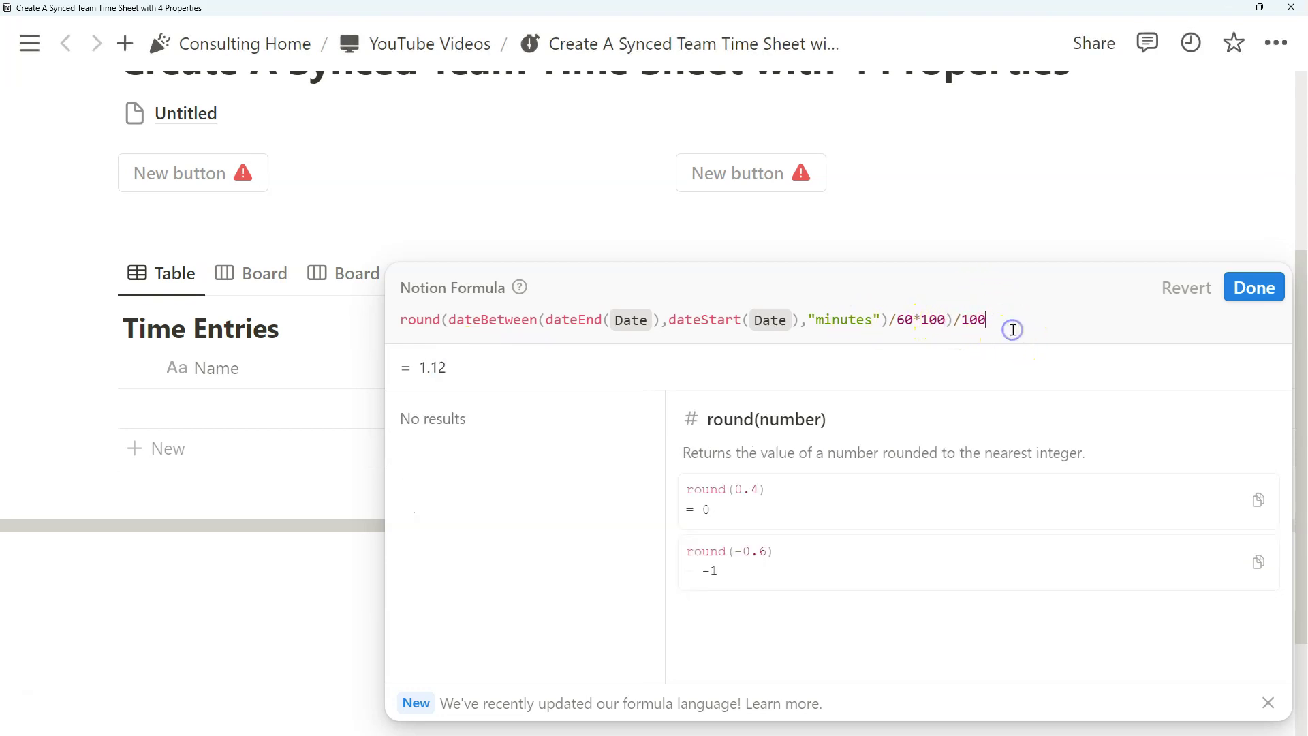
type("0")
left_click(949, 319)
type("00")
left_click(1014, 319)
type("0")
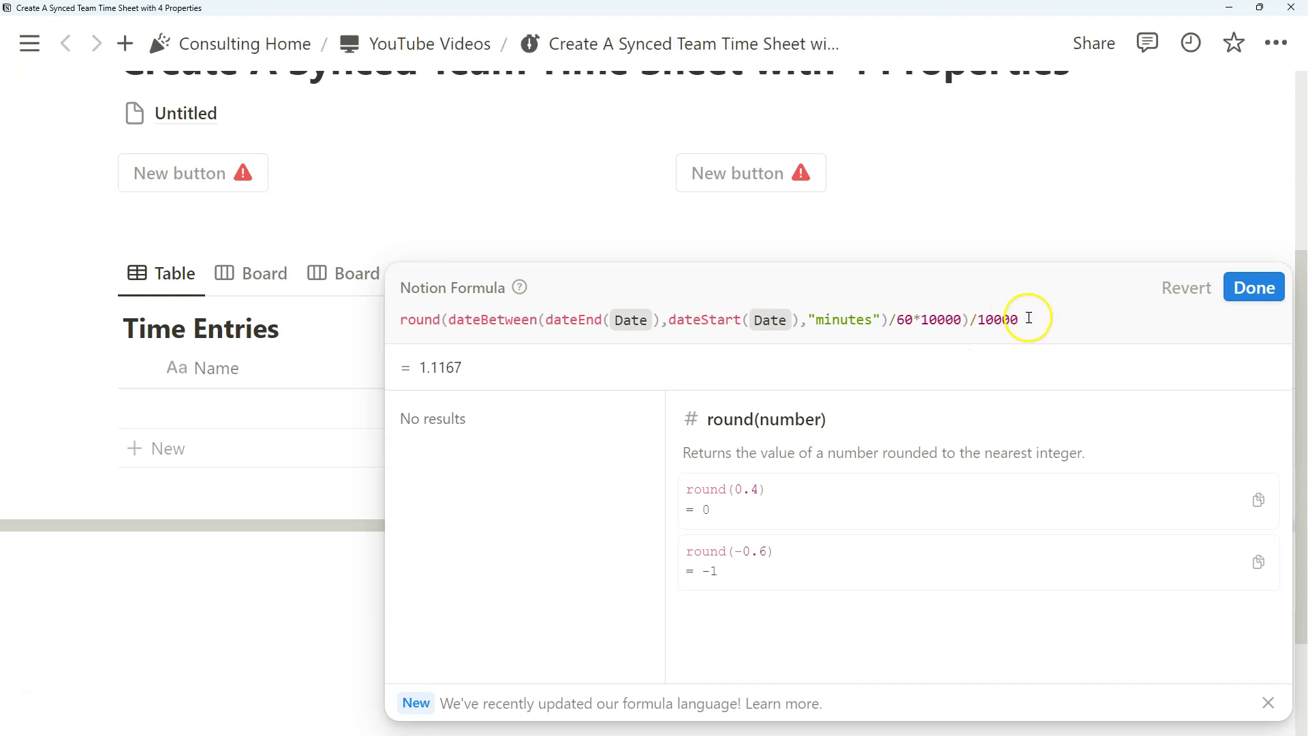
left_click(949, 320)
key("BackSpace")
key("BackSpace")
left_click(1013, 320)
key("BackSpace")
key("BackSpace")
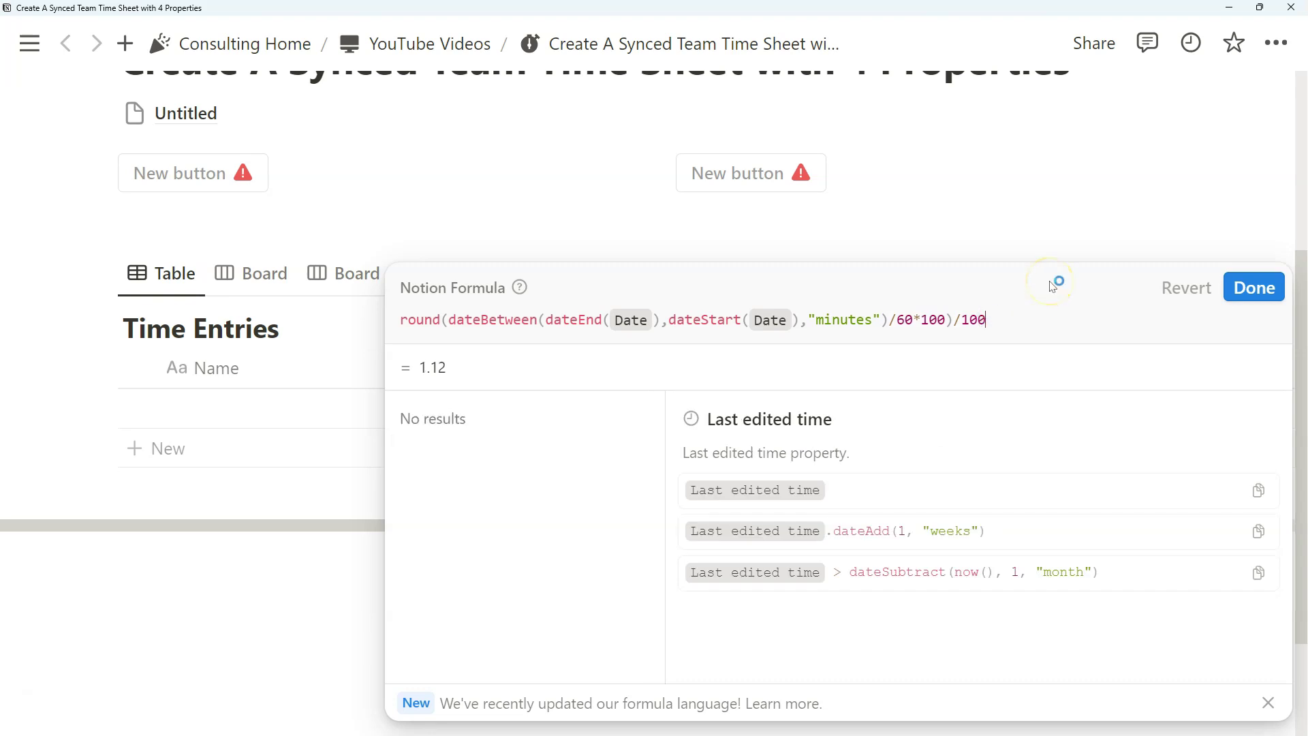
Step: Save the formula, narrow the Hours column, and confirm the February 8 entry shows 1.12
left_click(1270, 303)
left_click_drag(1064, 368, 1002, 365)
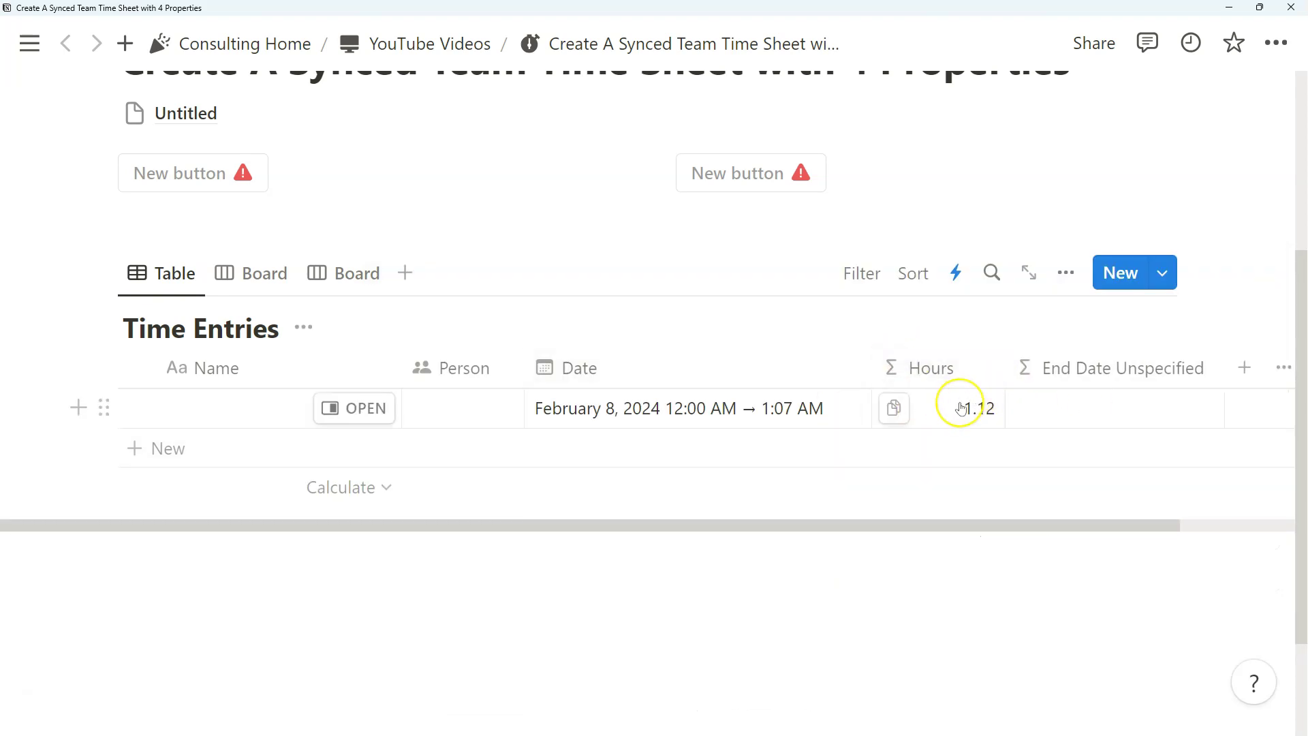
left_click(657, 408)
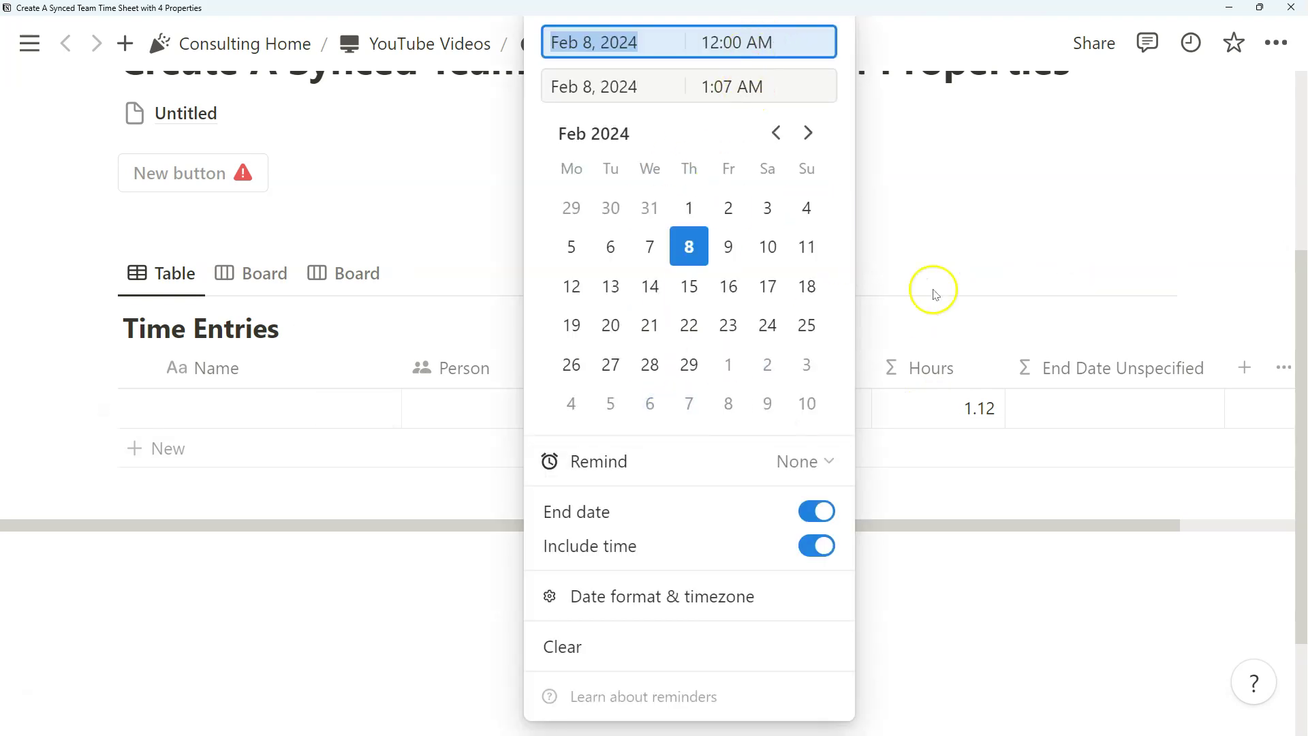
left_click(1059, 201)
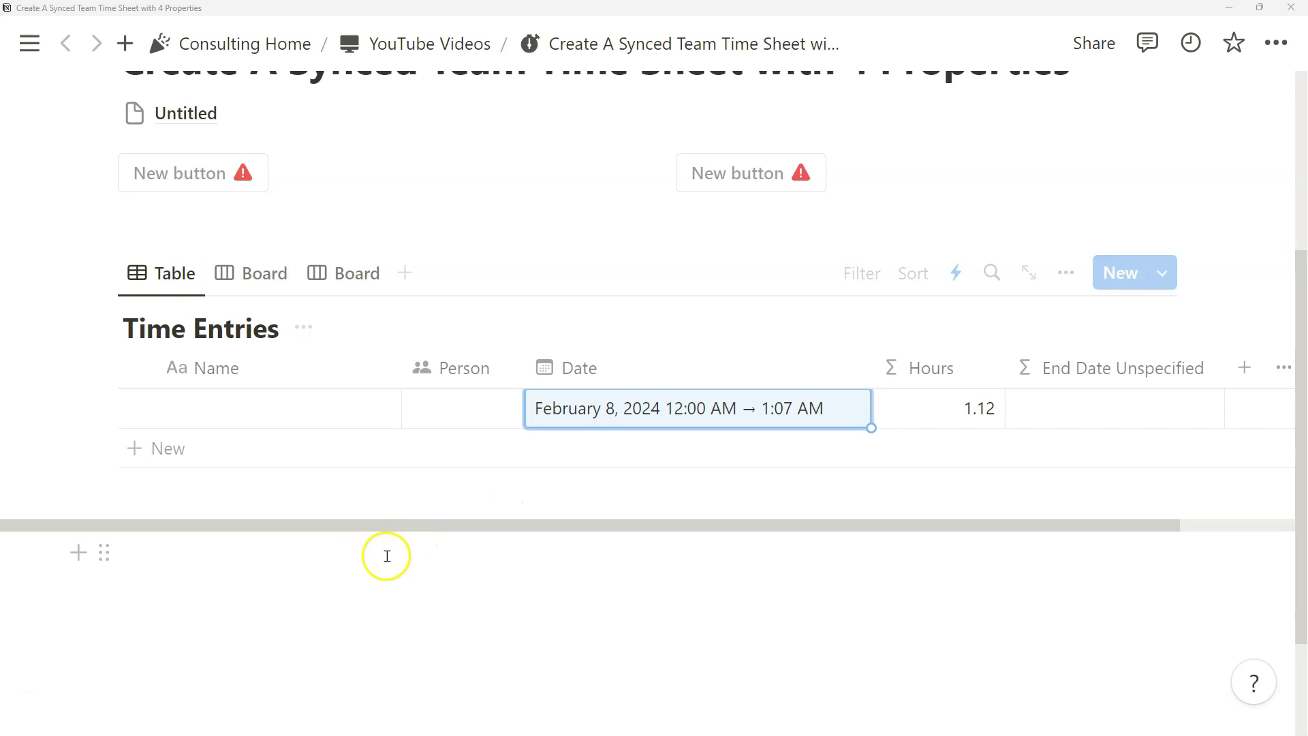
scroll(387, 552, "up", 1)
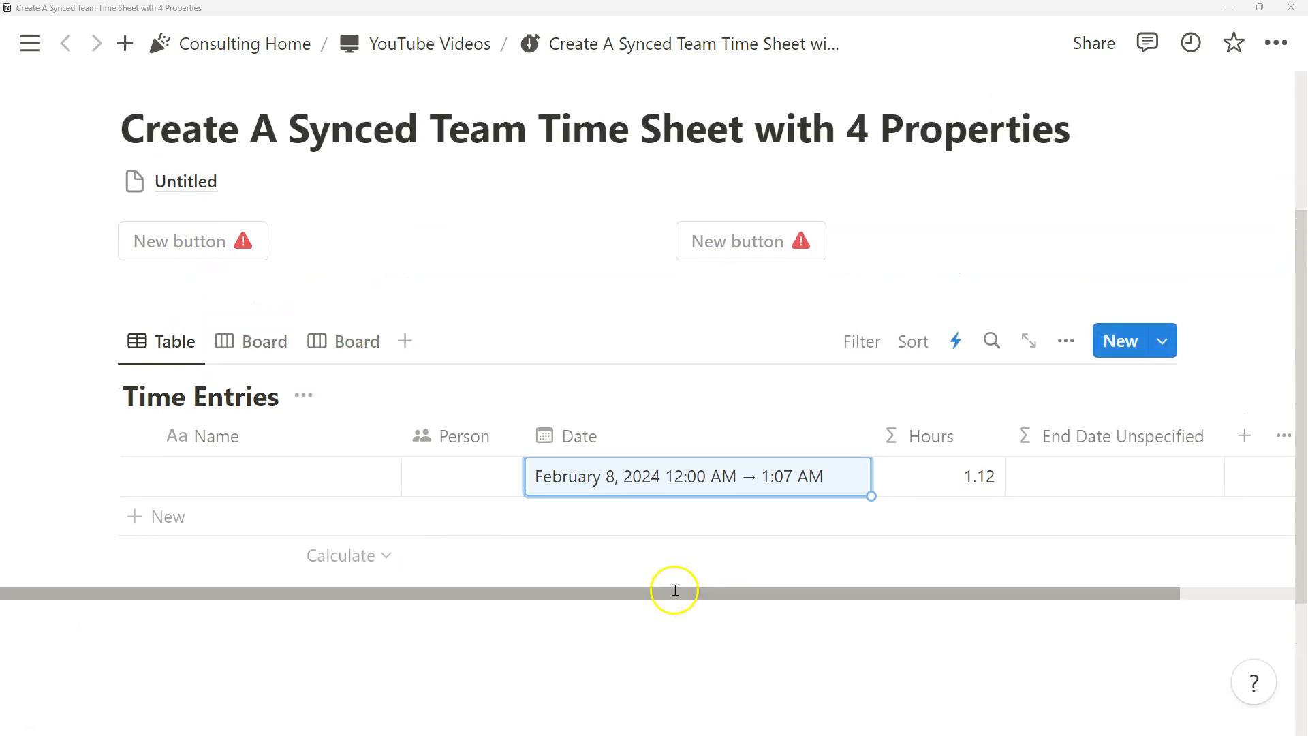
left_click_drag(671, 592, 763, 592)
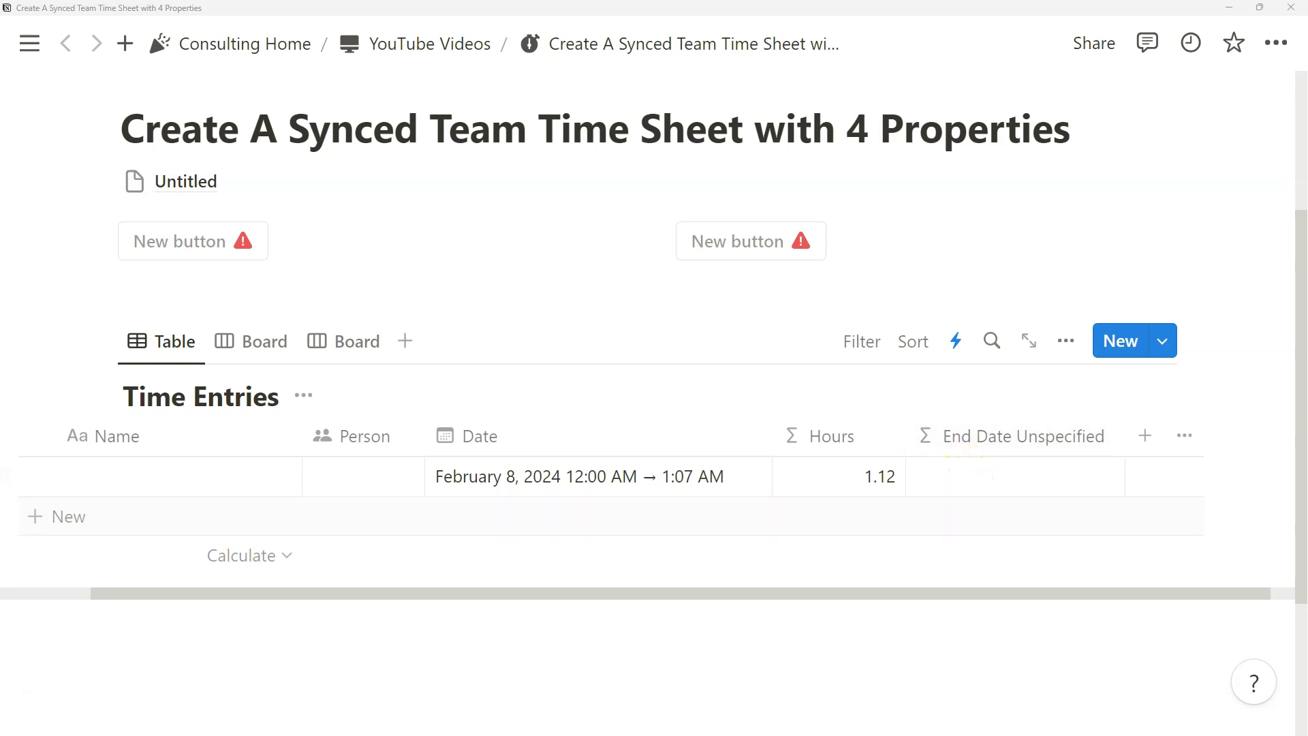
Step: Enter ifs(Hours.empty(), true, false) as the End Date Unspecified formula and save it
left_click(1047, 476)
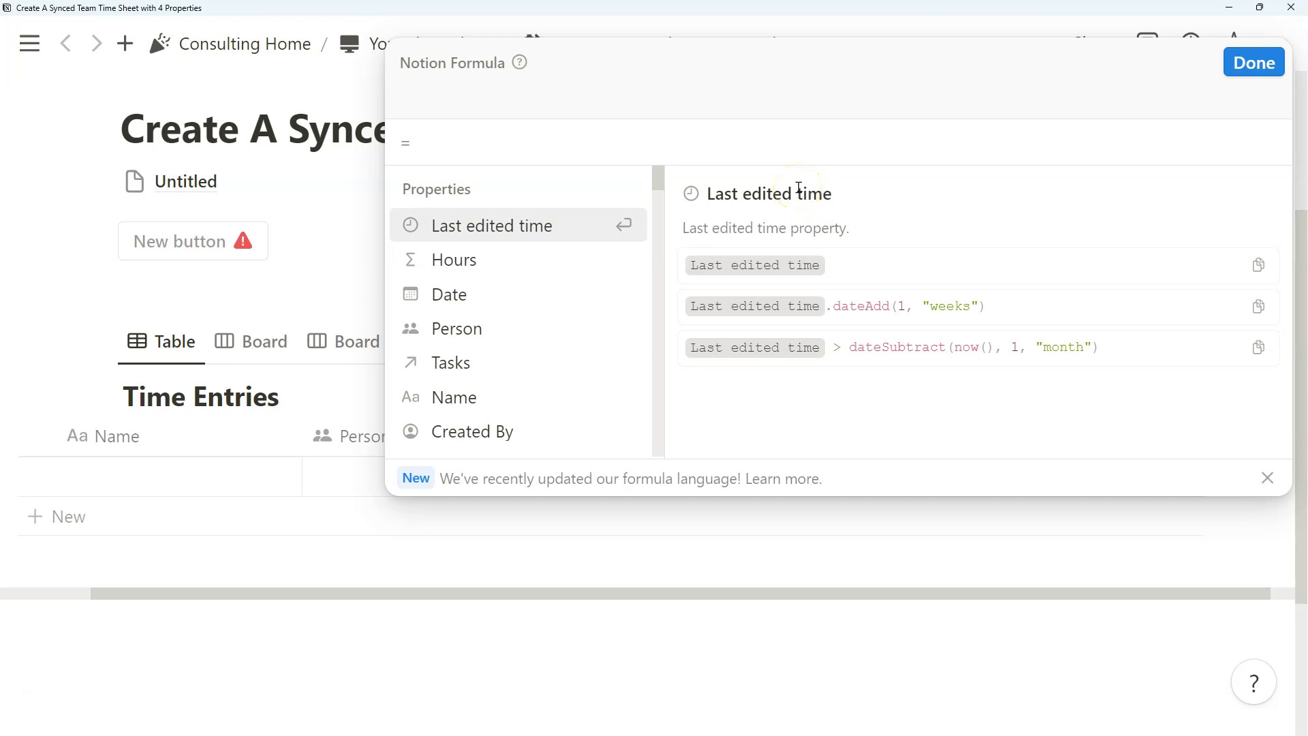
type("ifs(")
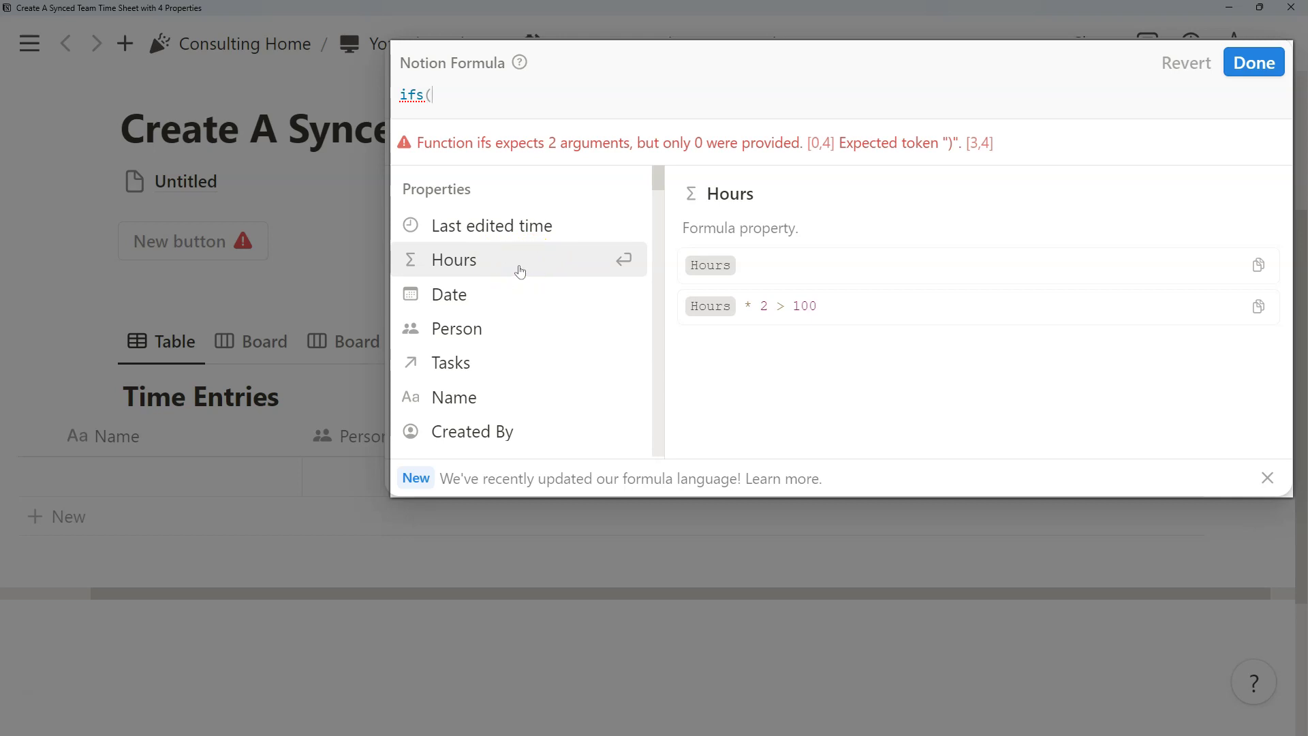
left_click(520, 271)
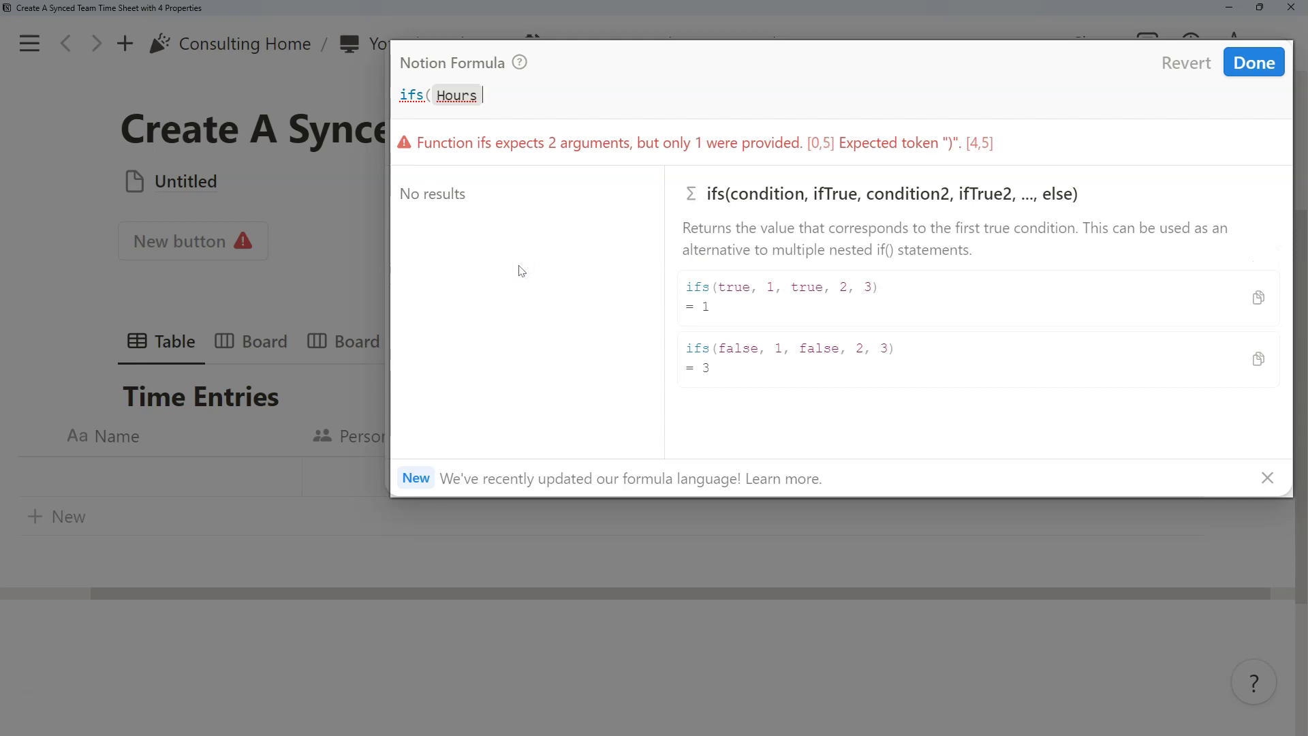
type(".empt")
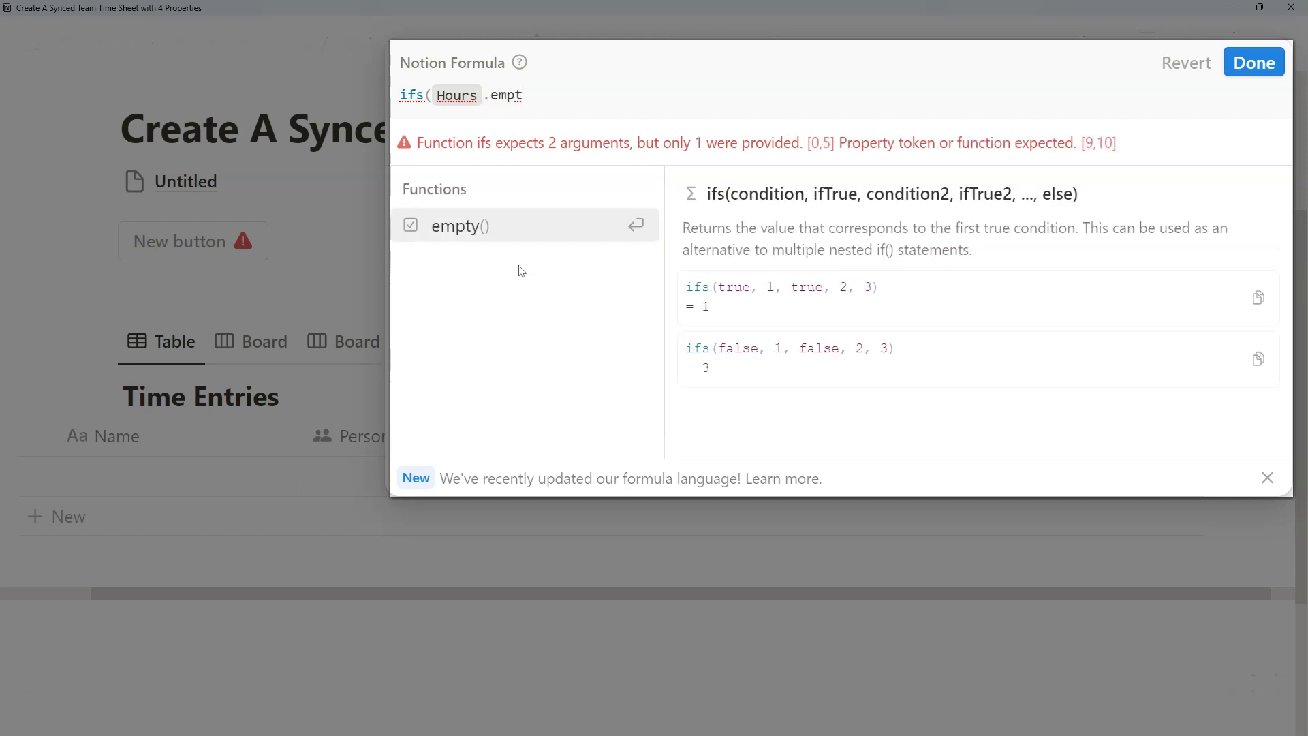
type("y()")
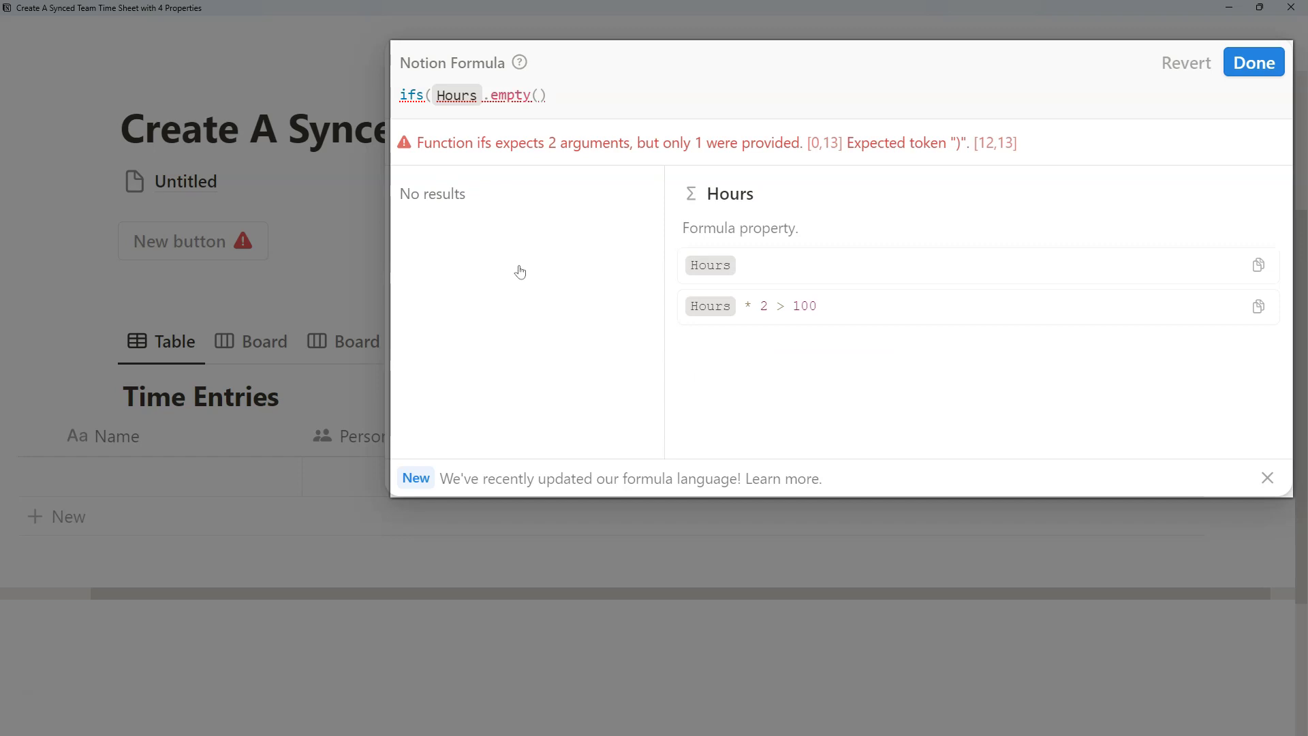
type(",")
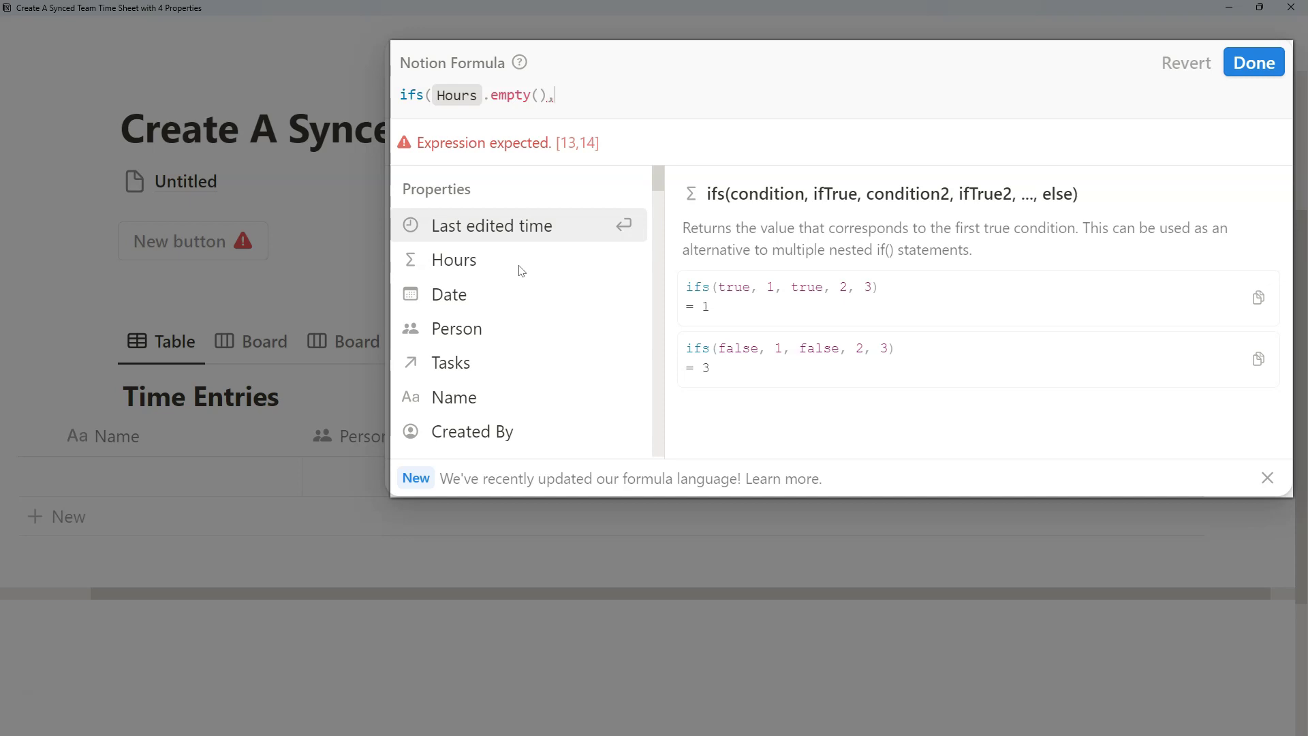
type("true,false)")
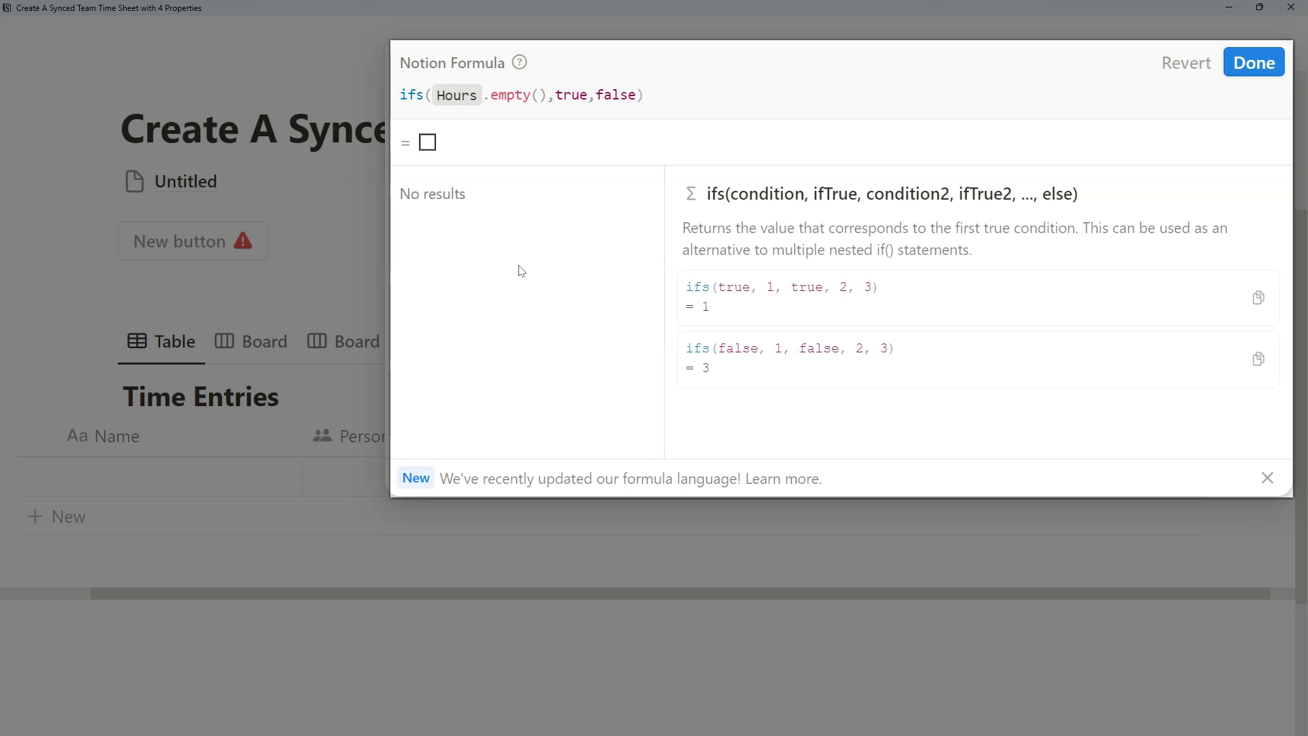
left_click(513, 264)
left_click(436, 143)
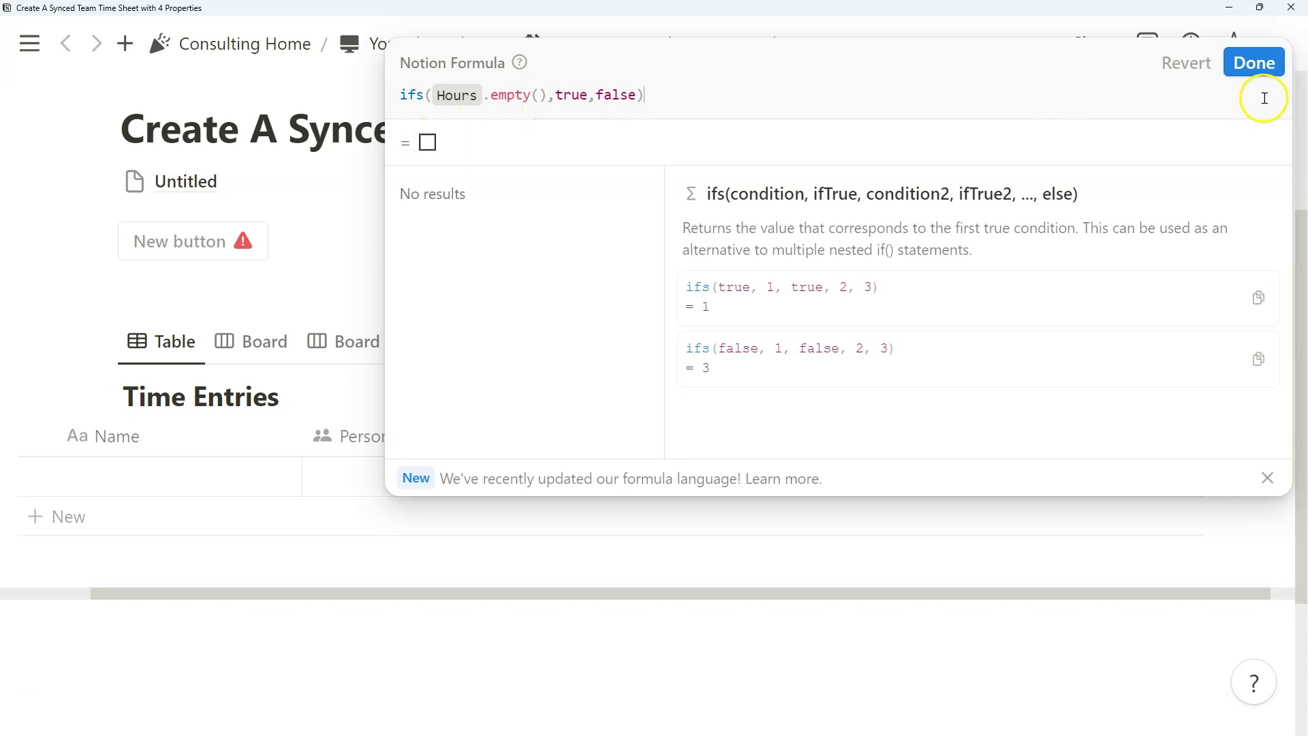
left_click(1261, 67)
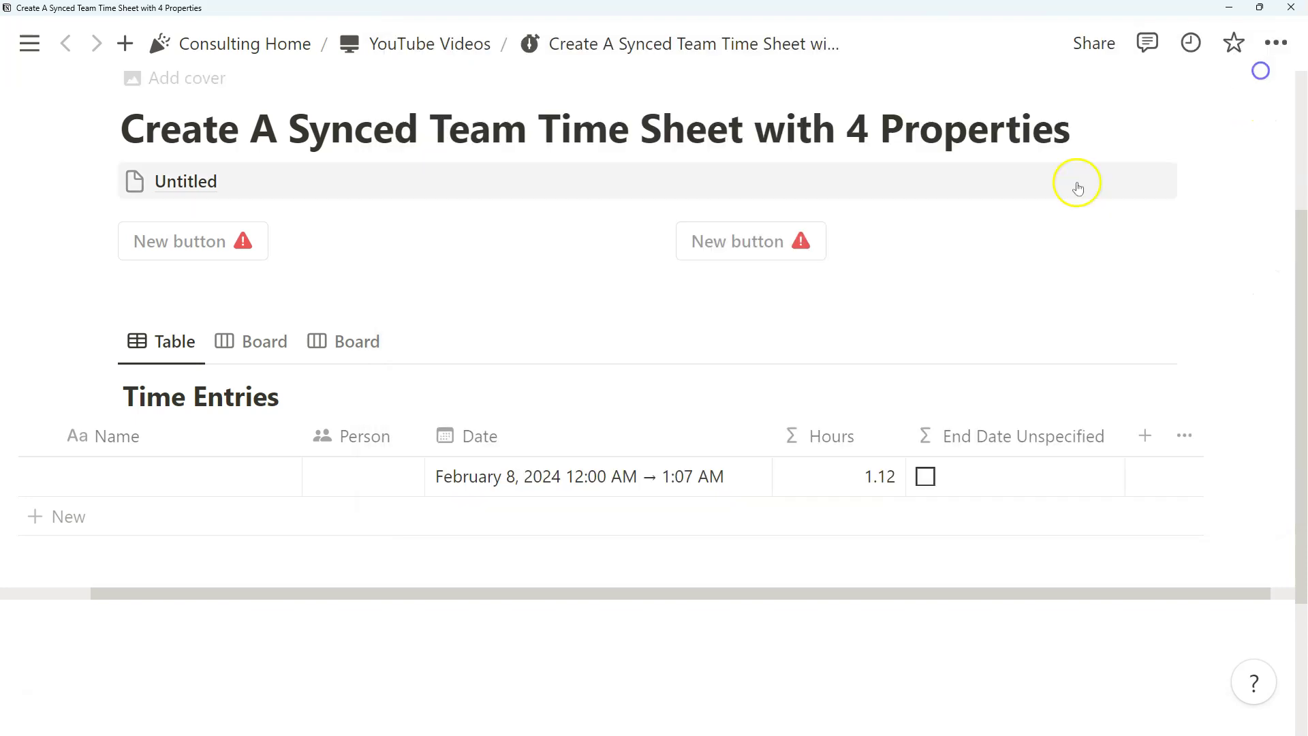
Step: Add a new entry with only a February 6, 2024 start date and zoom the page out slightly
left_click(137, 529)
left_click(622, 531)
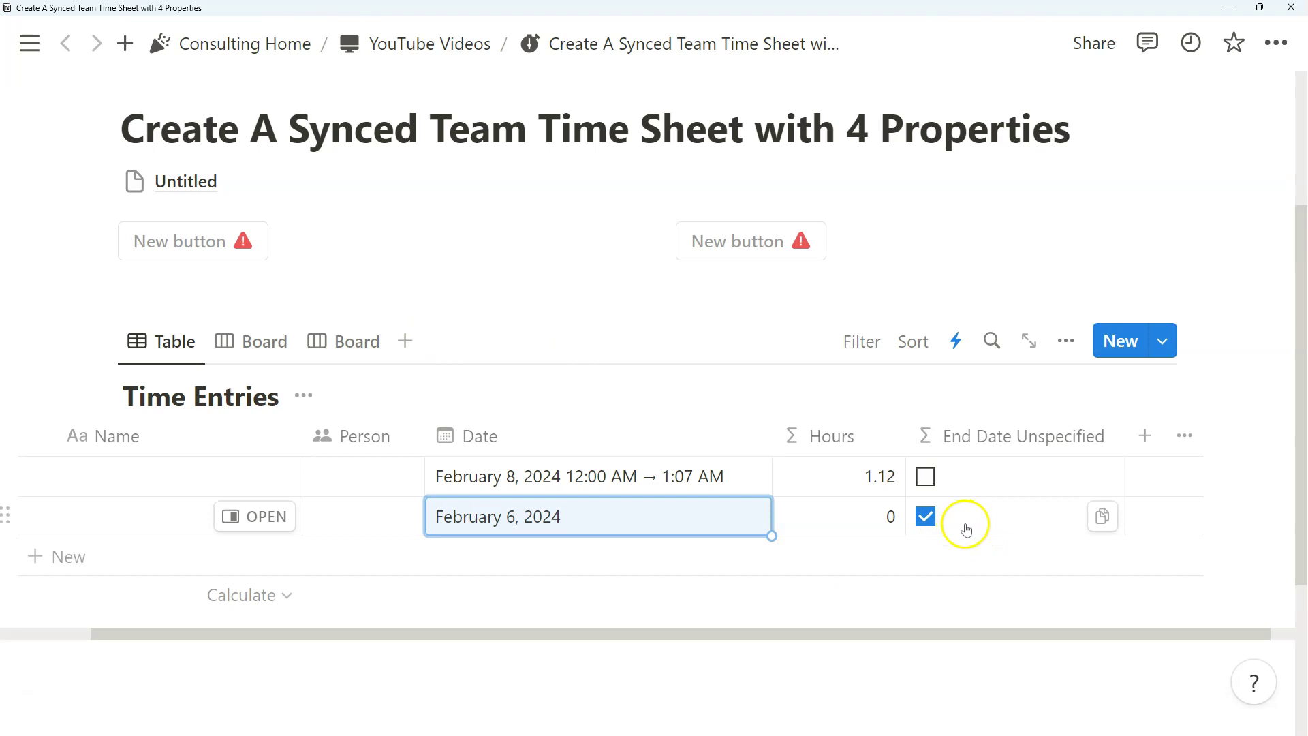
scroll(579, 524, "up", 1)
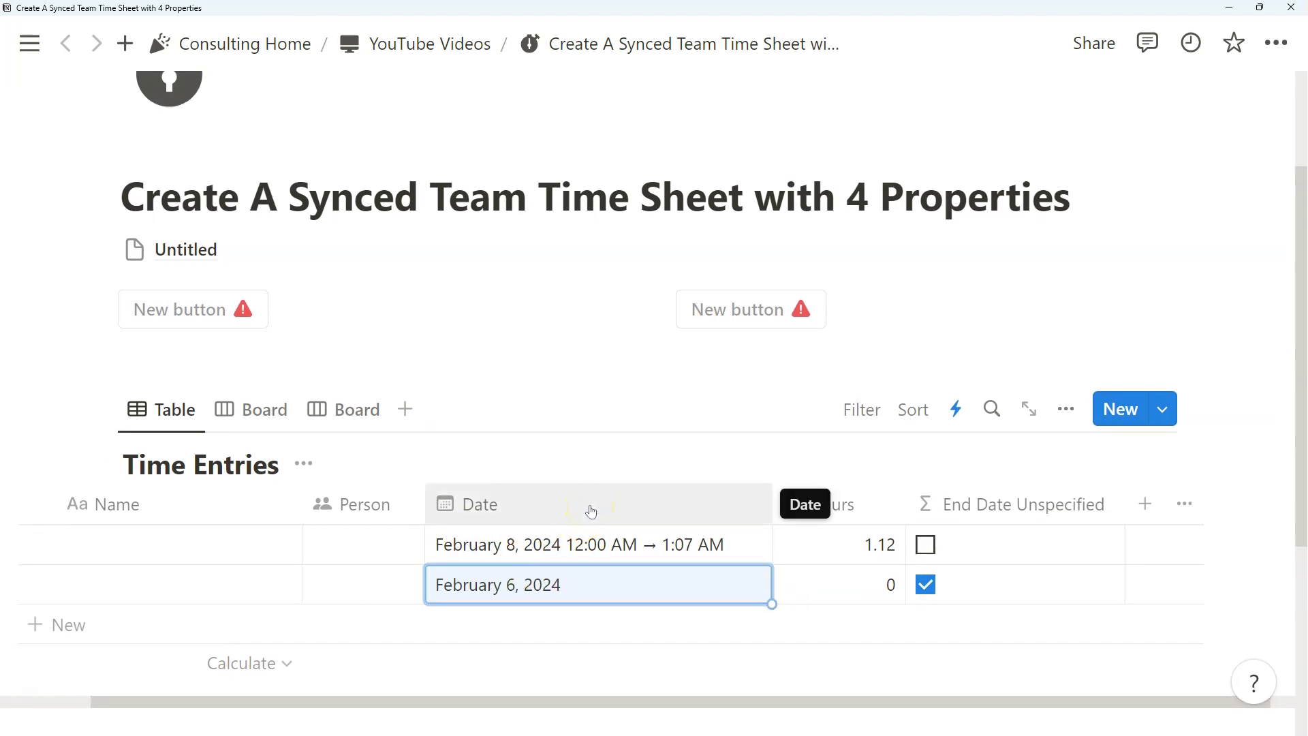
key("ctrl+minus")
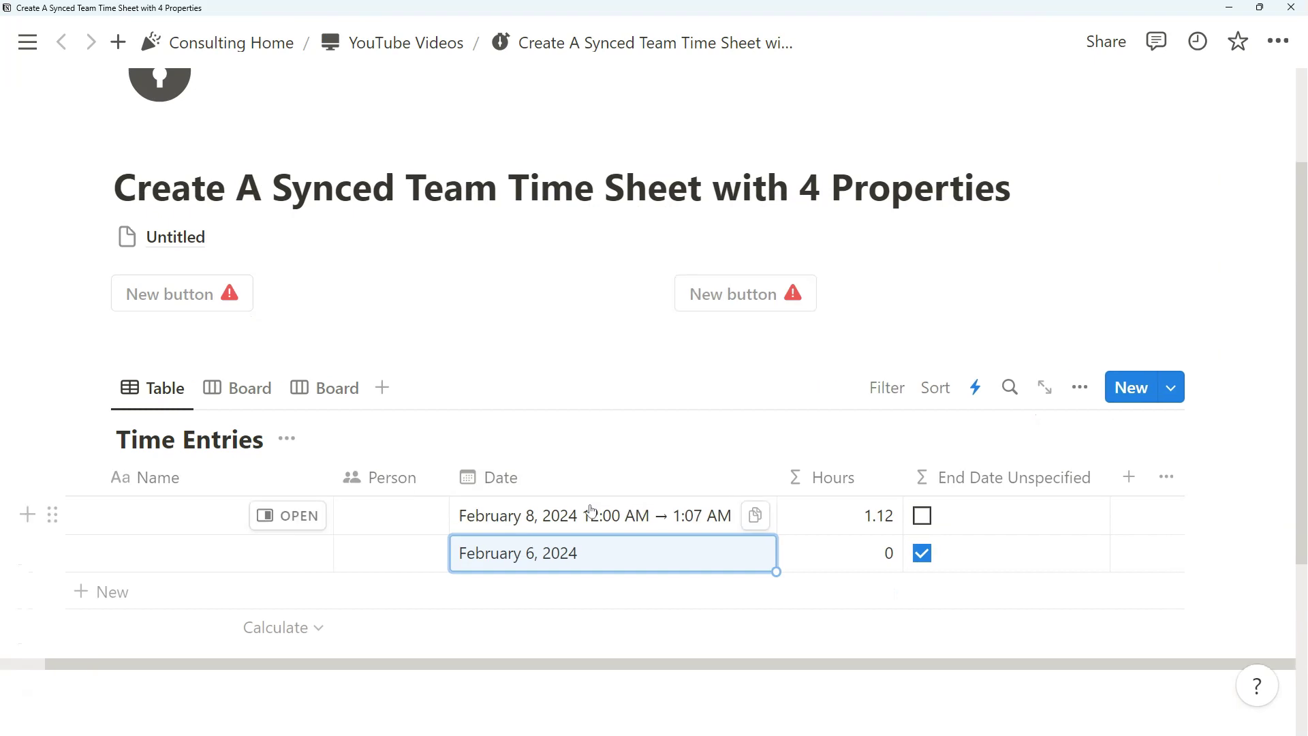
left_click_drag(1296, 292, 1297, 244)
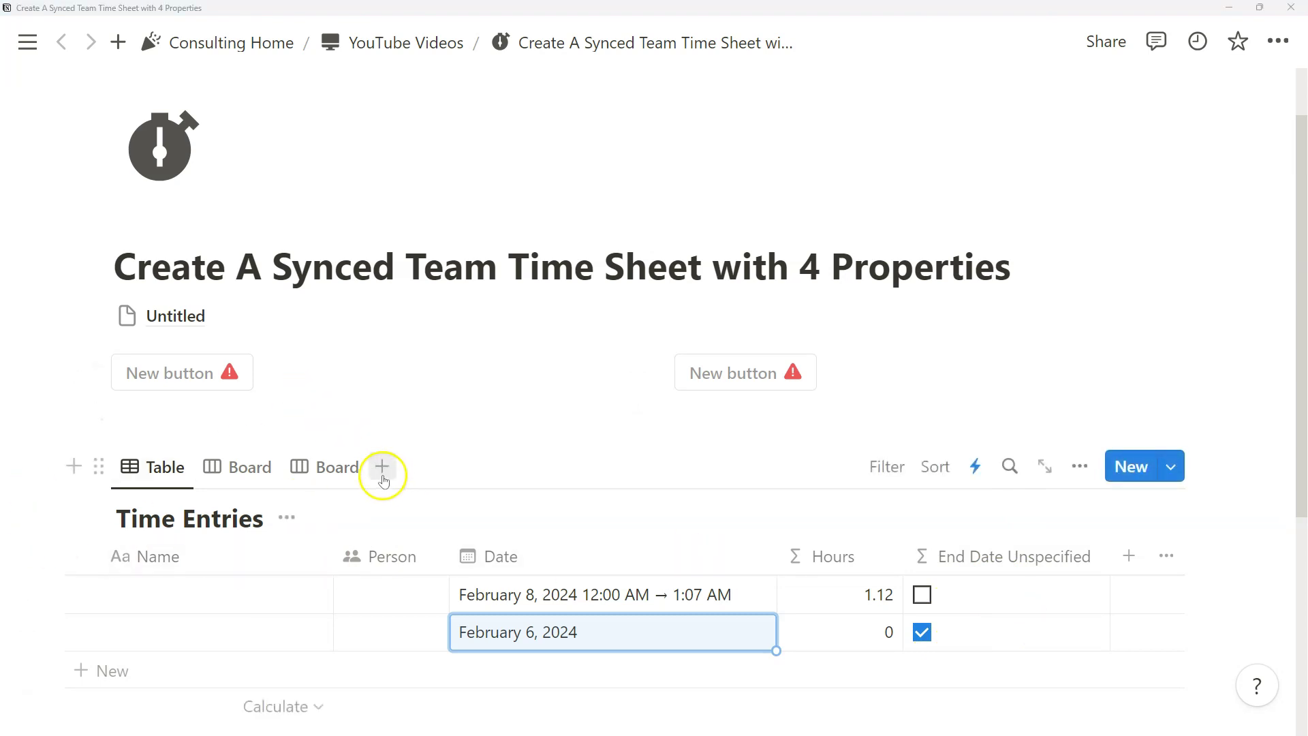
Step: Duplicate the Table view and rename the copy No End Date
left_click(168, 472)
left_click(214, 642)
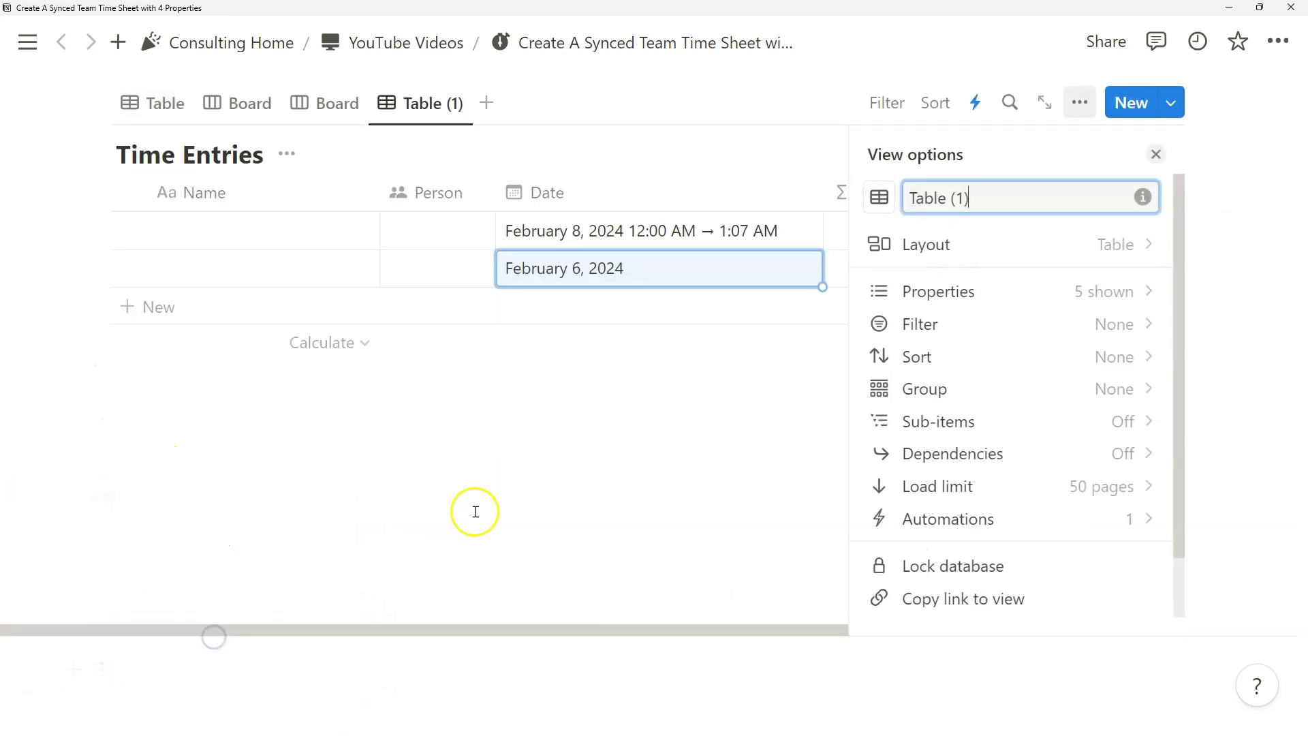
type("No End Date")
left_click(1156, 154)
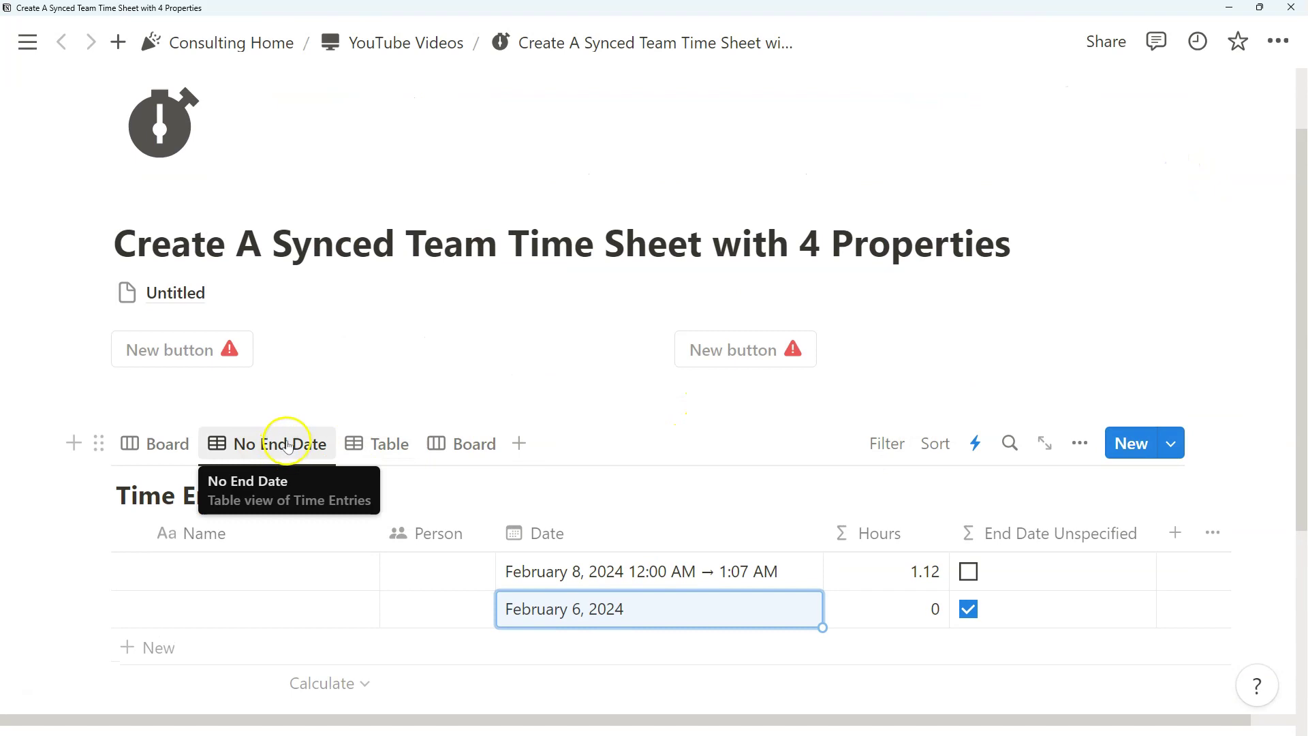
Step: Filter the view to entries with End Date Unspecified checked
left_click(888, 453)
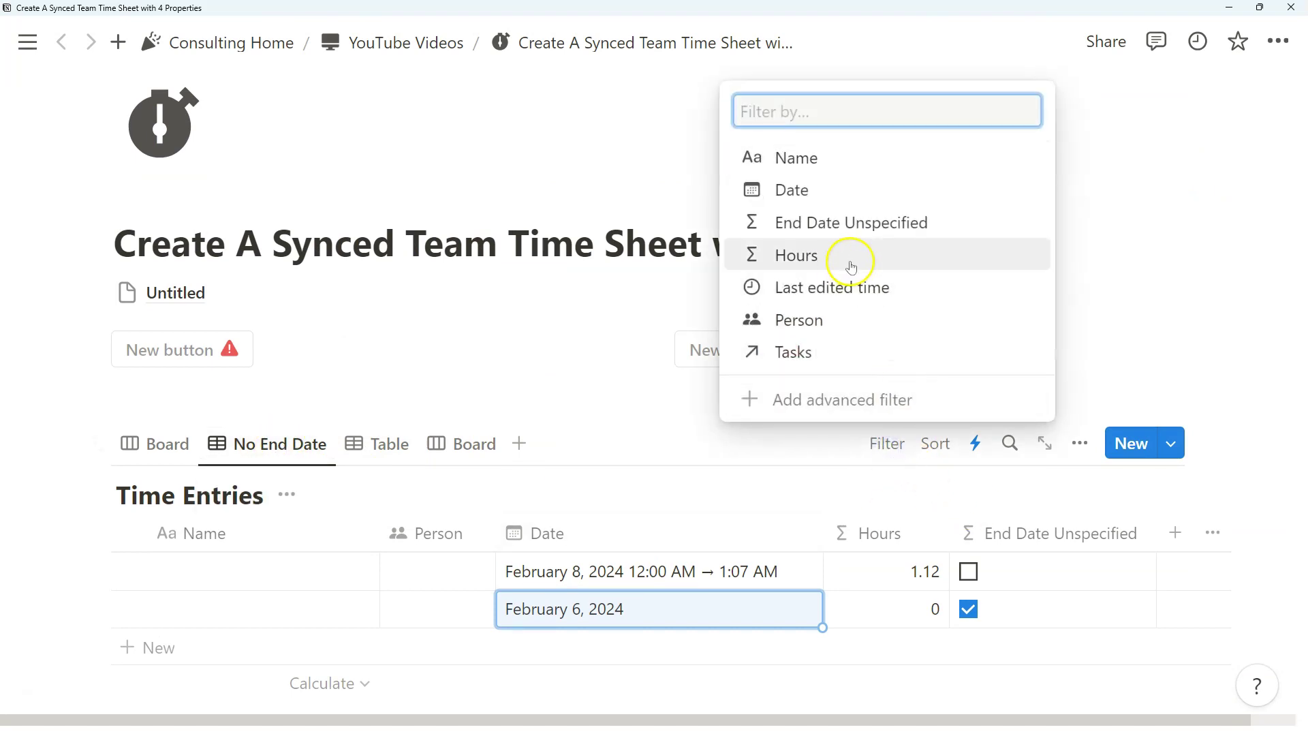
left_click(837, 230)
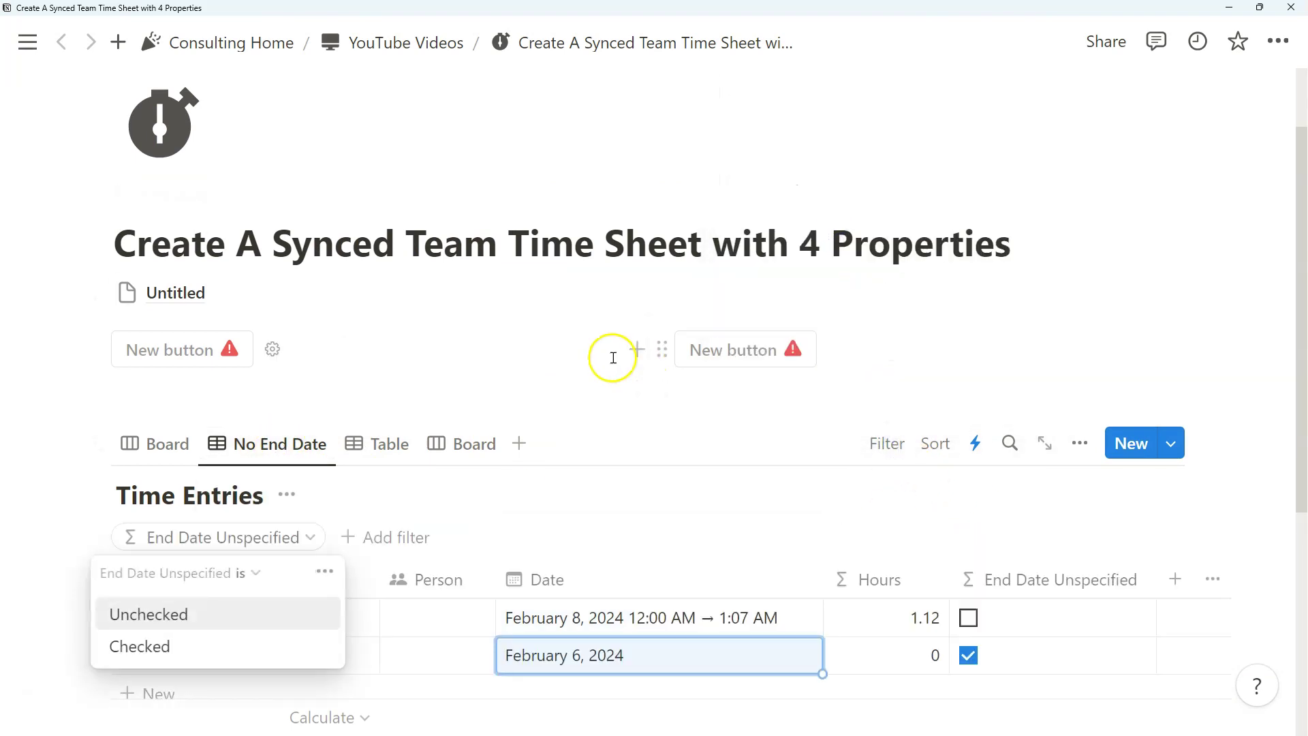
left_click(188, 658)
scroll(205, 613, "down", 2)
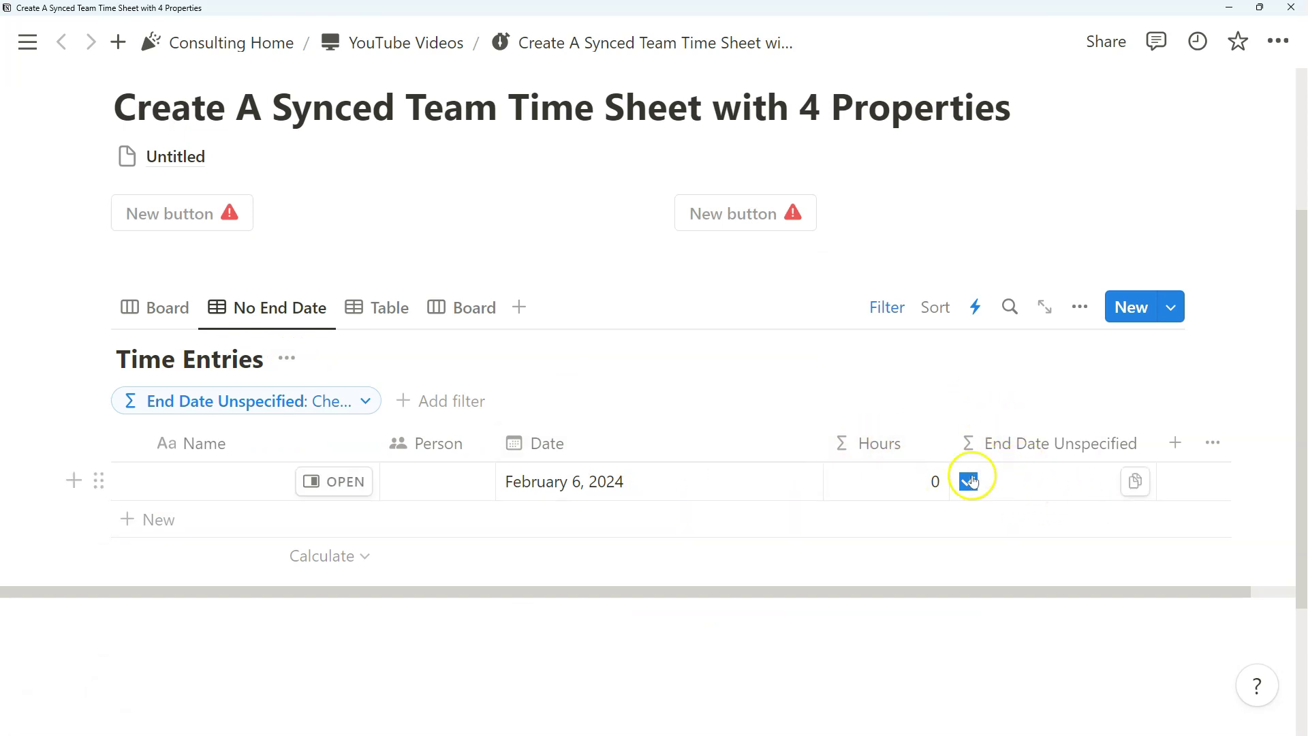
scroll(1046, 480, "up", 1)
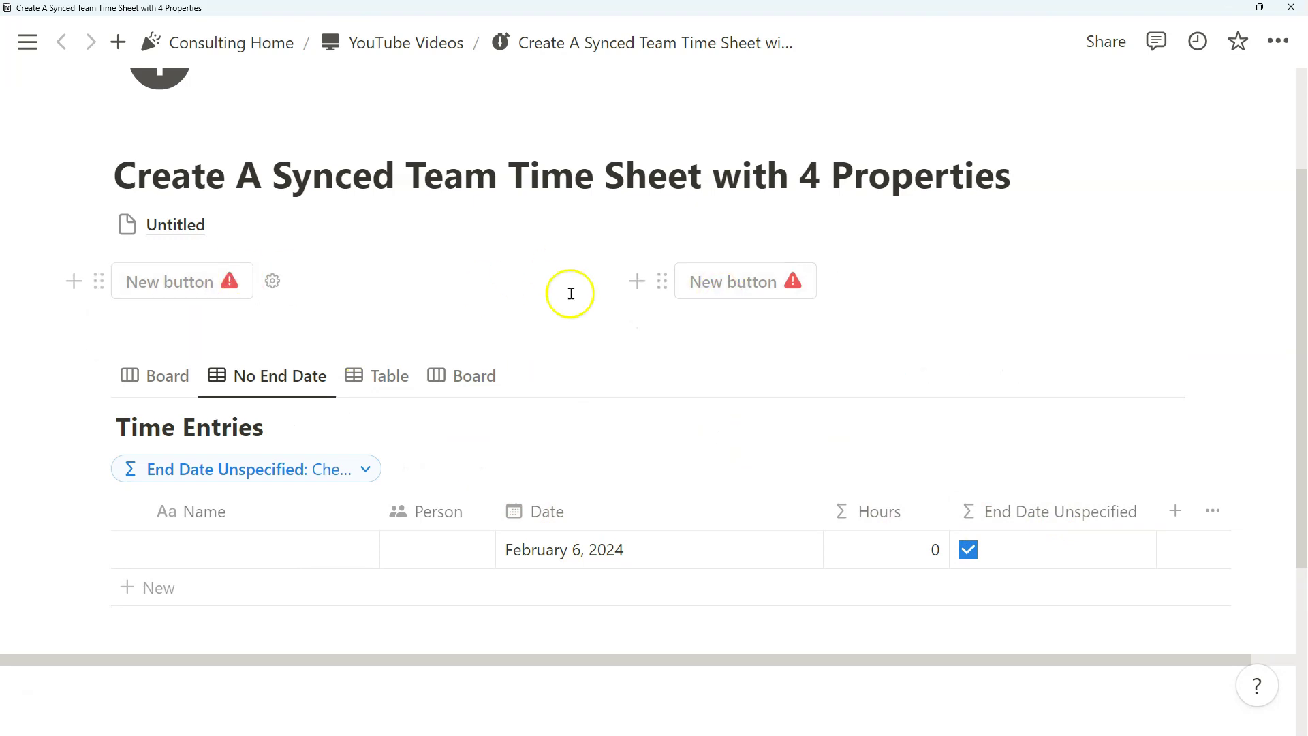
Step: Give the Clock In button an 'Add page to' action targeting Time Entries
scroll(477, 464, "up", 1)
left_click(211, 349)
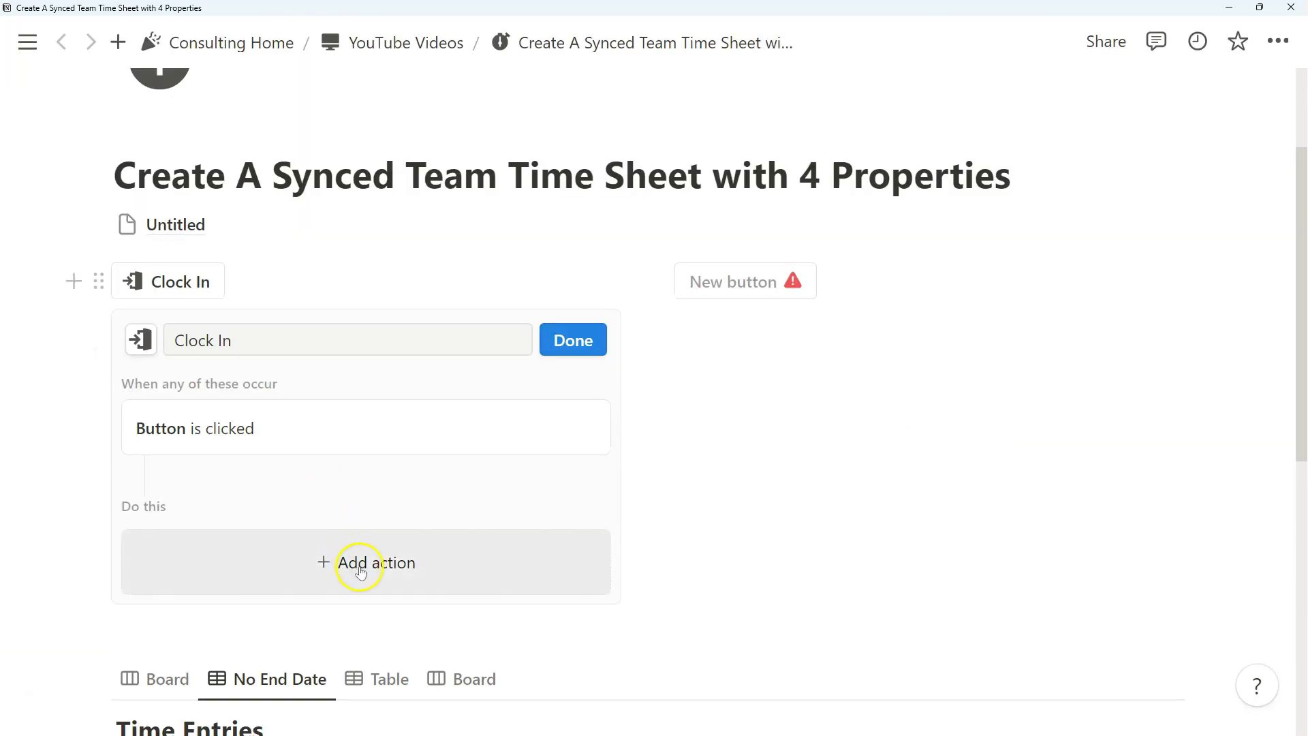
left_click(360, 562)
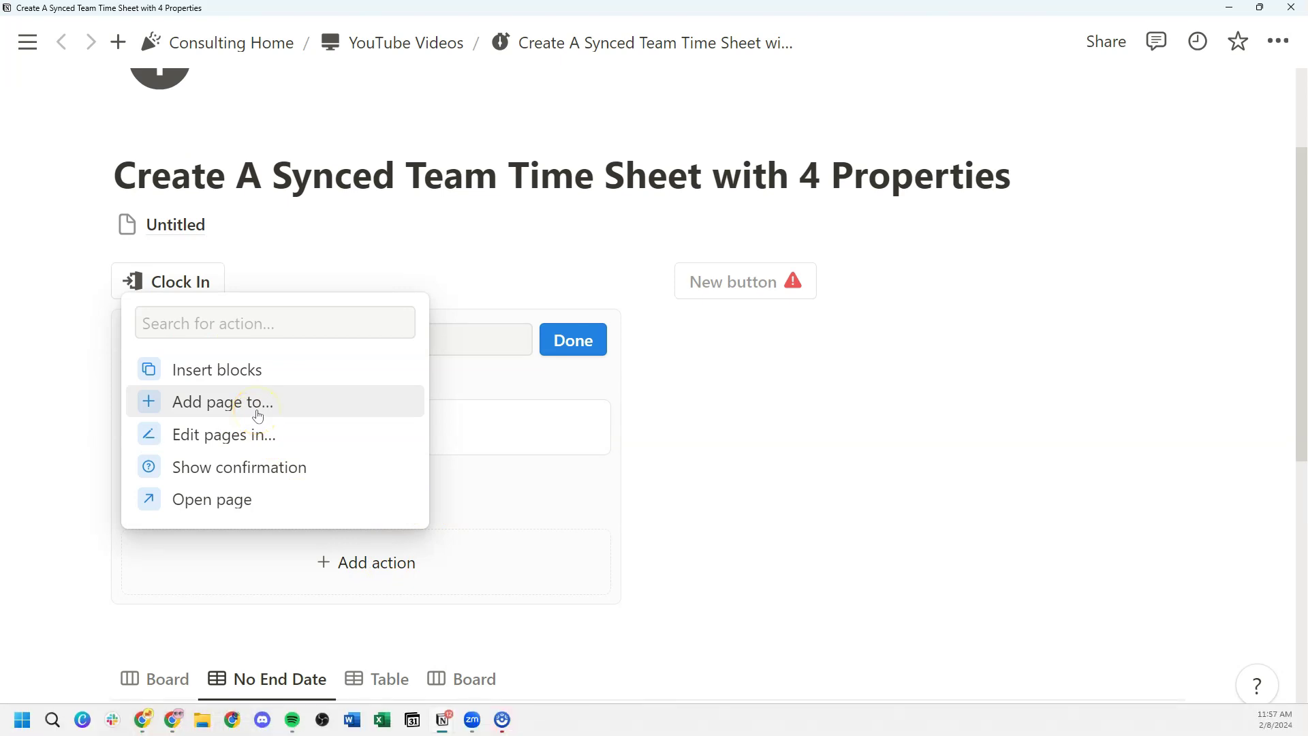
left_click(257, 409)
scroll(333, 436, "down", 2)
left_click(330, 424)
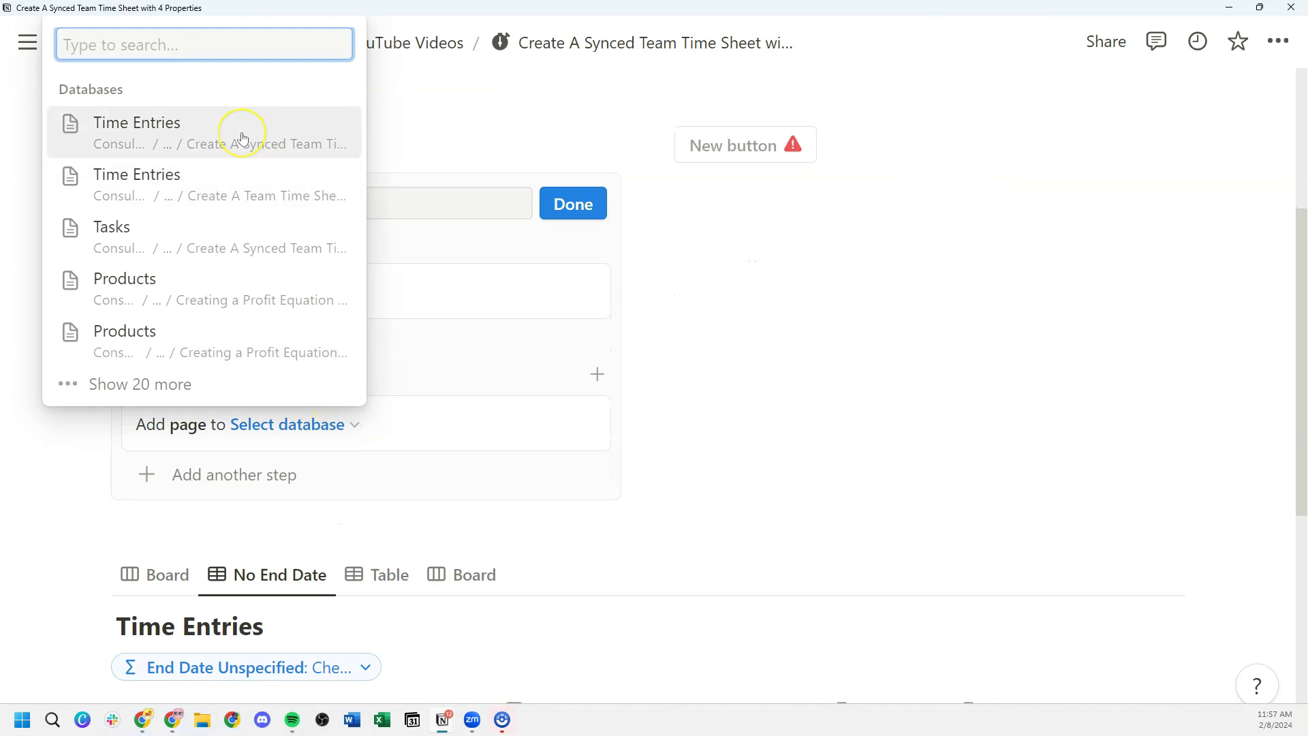
left_click(243, 138)
Step: Add the Date and Person properties to the new-page action
left_click(245, 485)
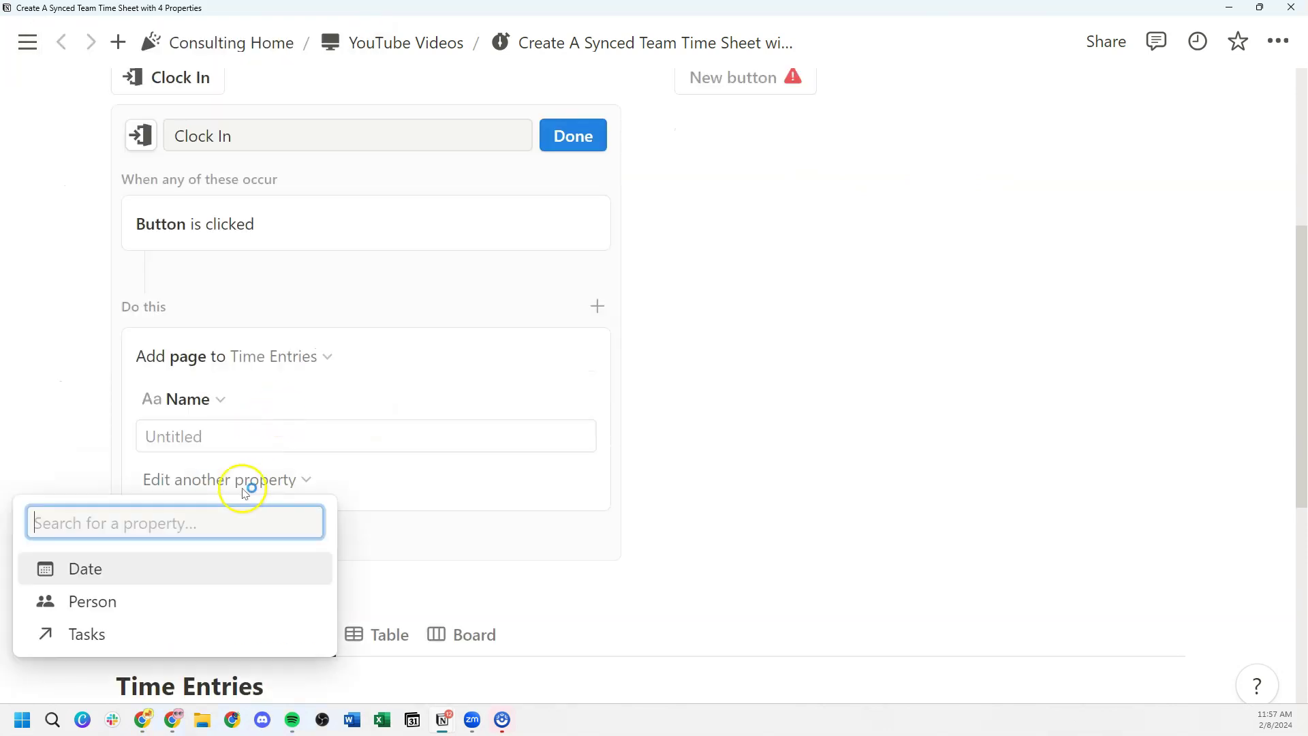
left_click(195, 580)
scroll(243, 534, "down", 2)
left_click(232, 438)
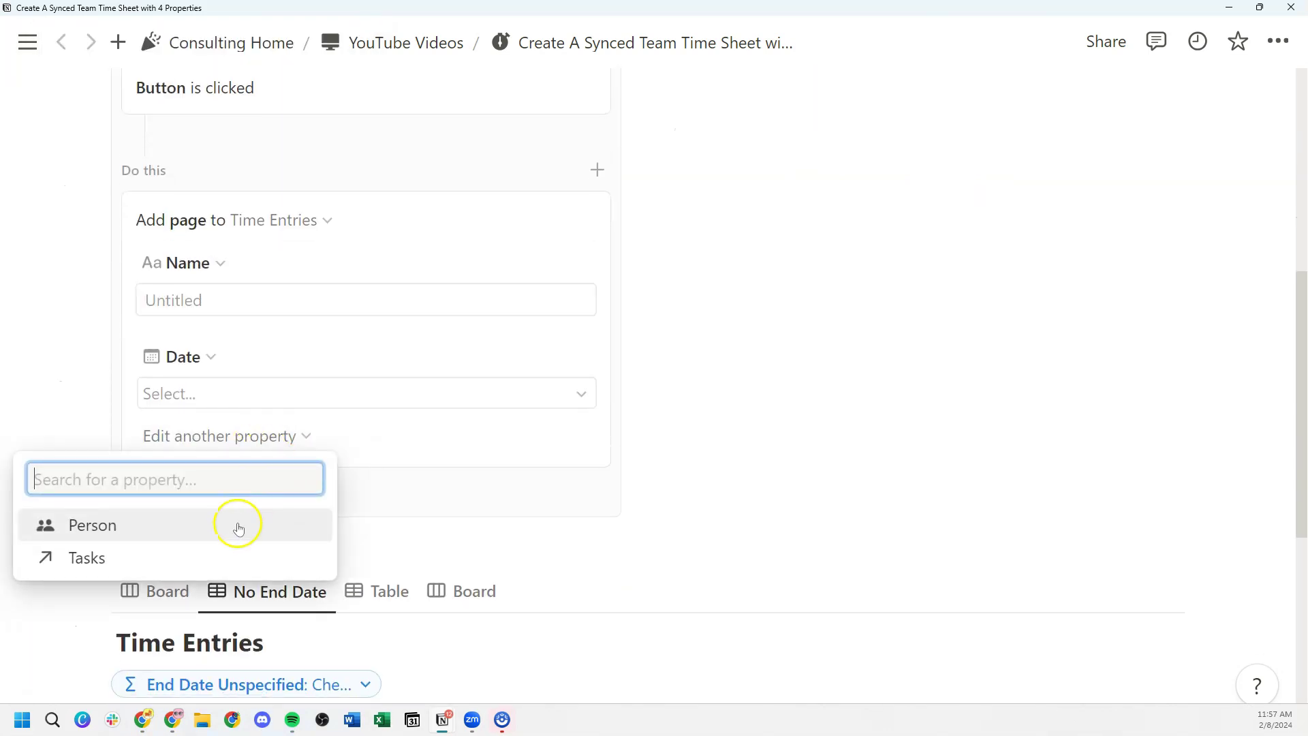
left_click(236, 526)
scroll(487, 440, "up", 2)
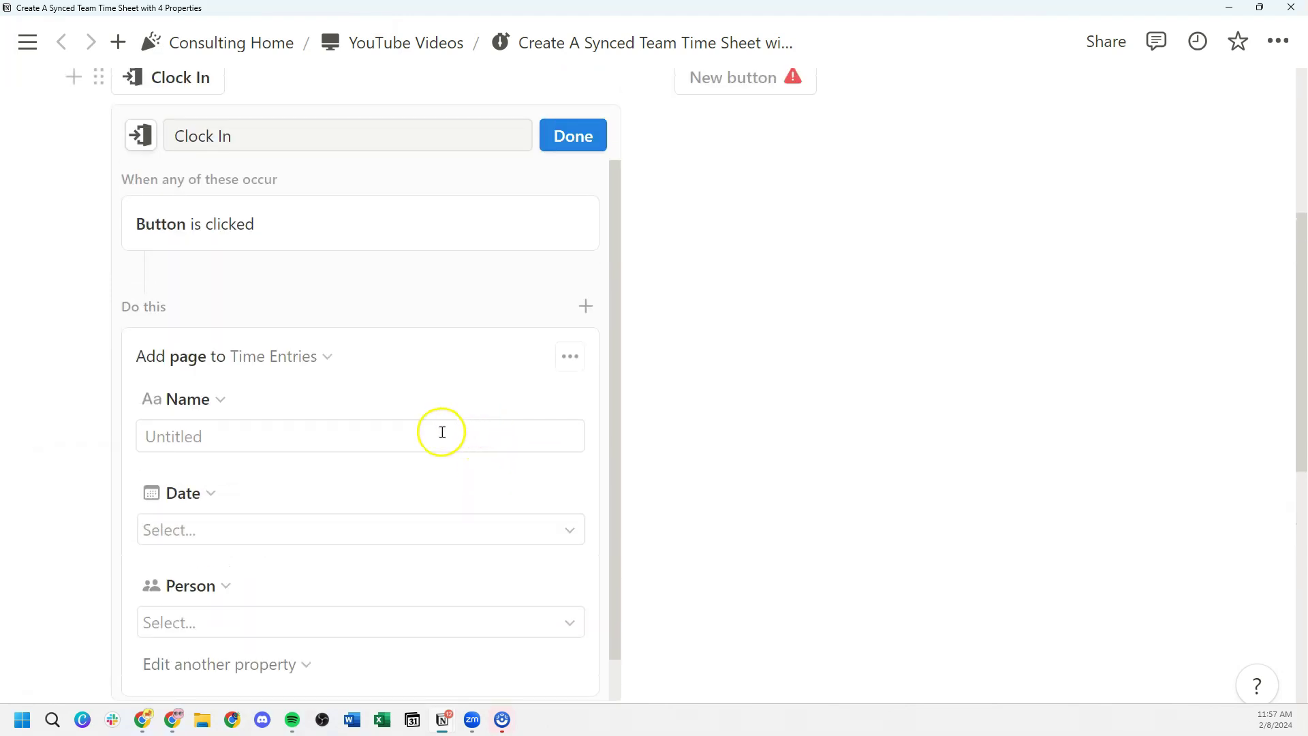
scroll(348, 508, "up", 2)
scroll(347, 507, "down", 3)
scroll(349, 477, "down", 1)
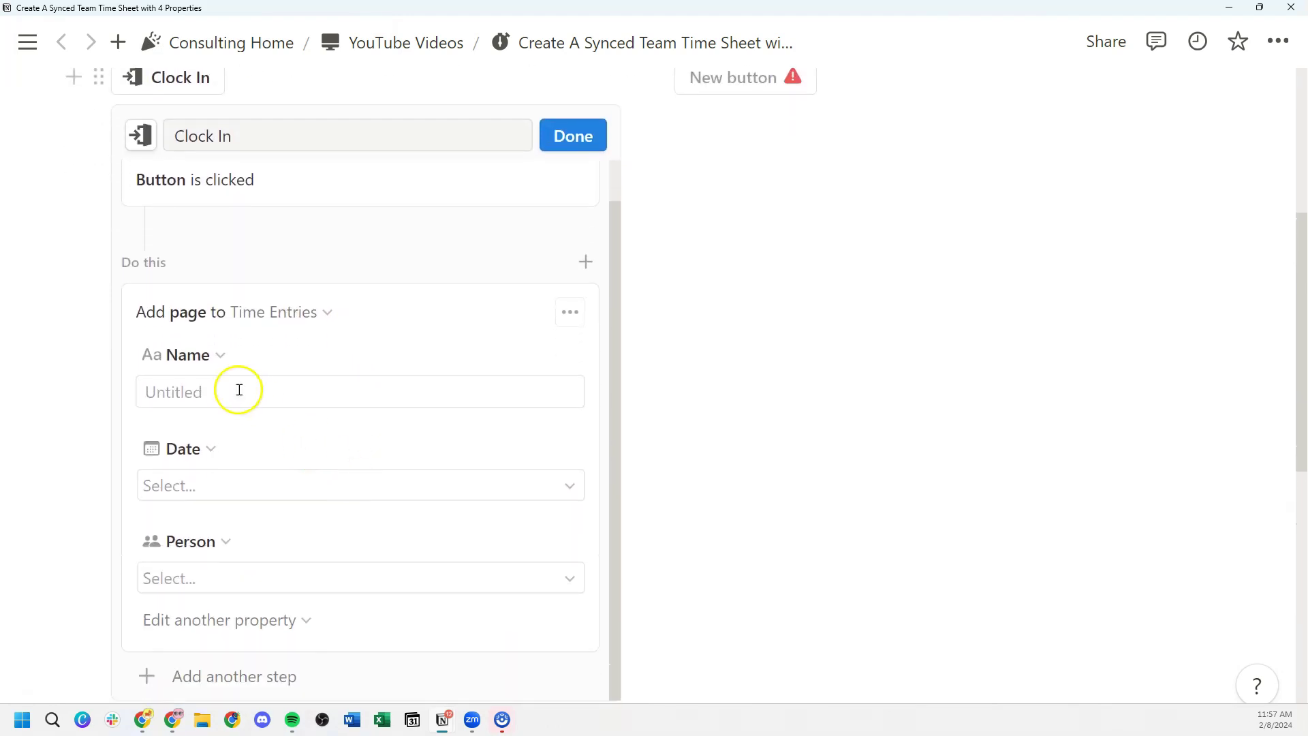
Step: Set Date to Now and Person to Person who clicked button
left_click(212, 488)
left_click(374, 567)
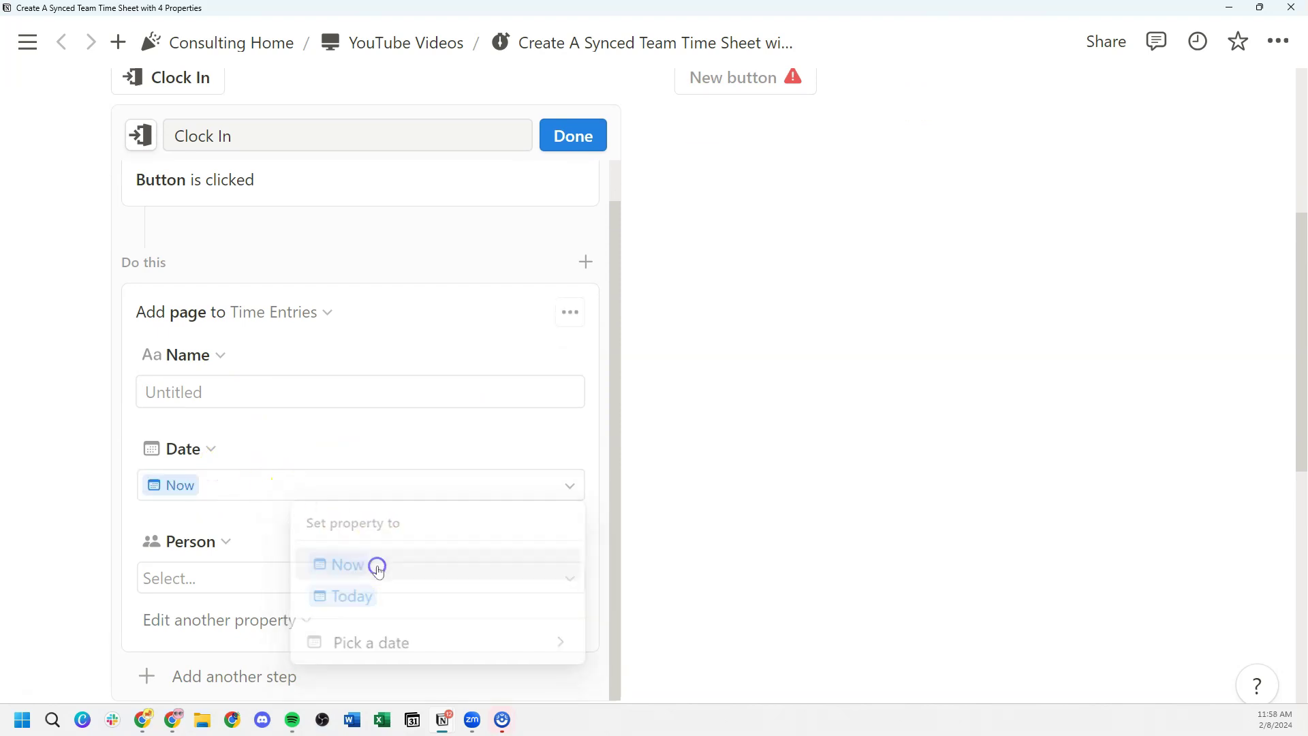
left_click(233, 577)
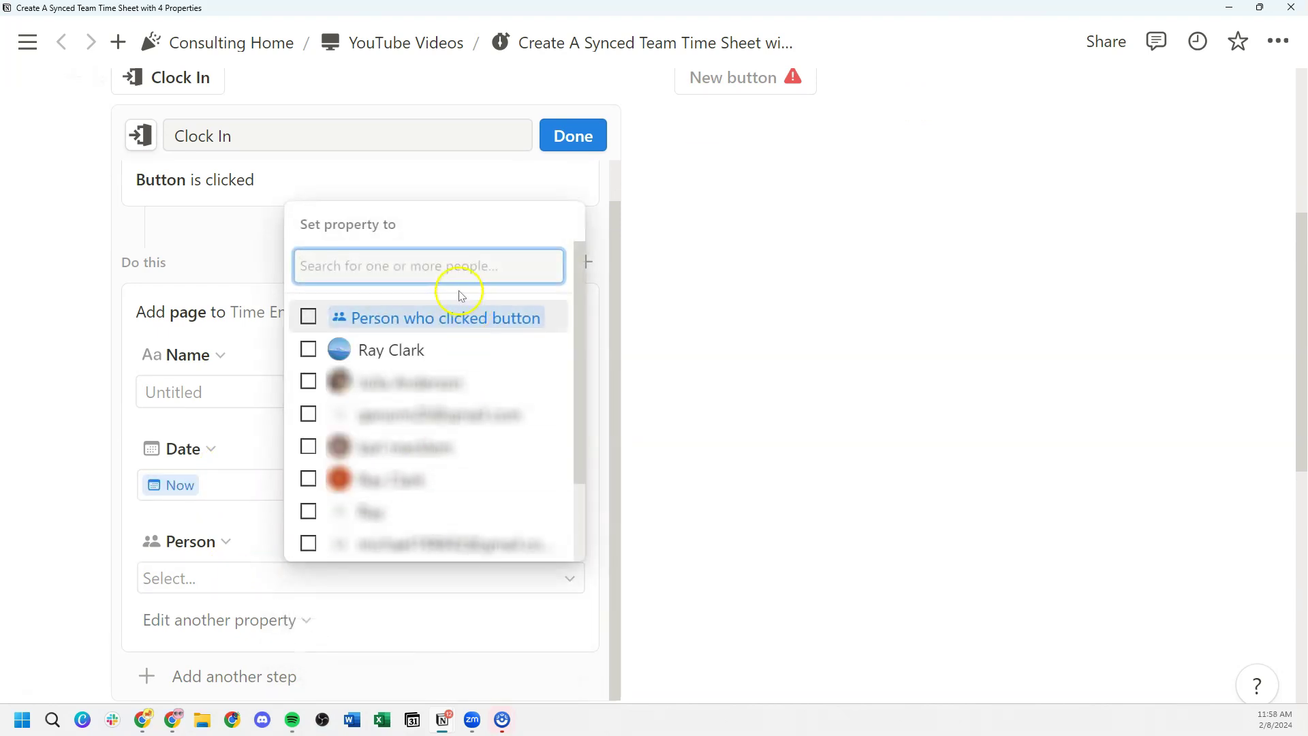
left_click(340, 319)
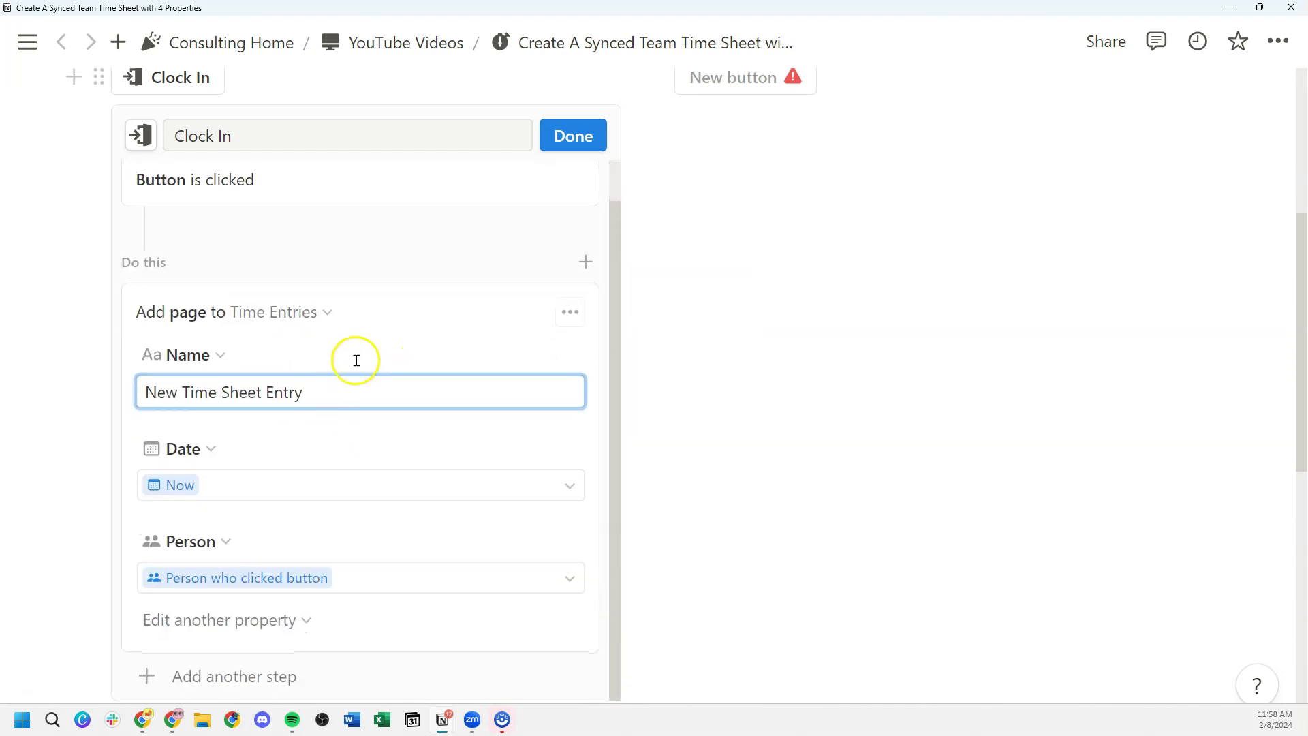
scroll(487, 239, "up", 2)
scroll(421, 323, "down", 1)
scroll(320, 497, "up", 1)
scroll(386, 329, "down", 1)
scroll(511, 286, "up", 4)
Step: Clock in to create a New Time Sheet Entry, then check the Table and person-grouped Board views
left_click(573, 272)
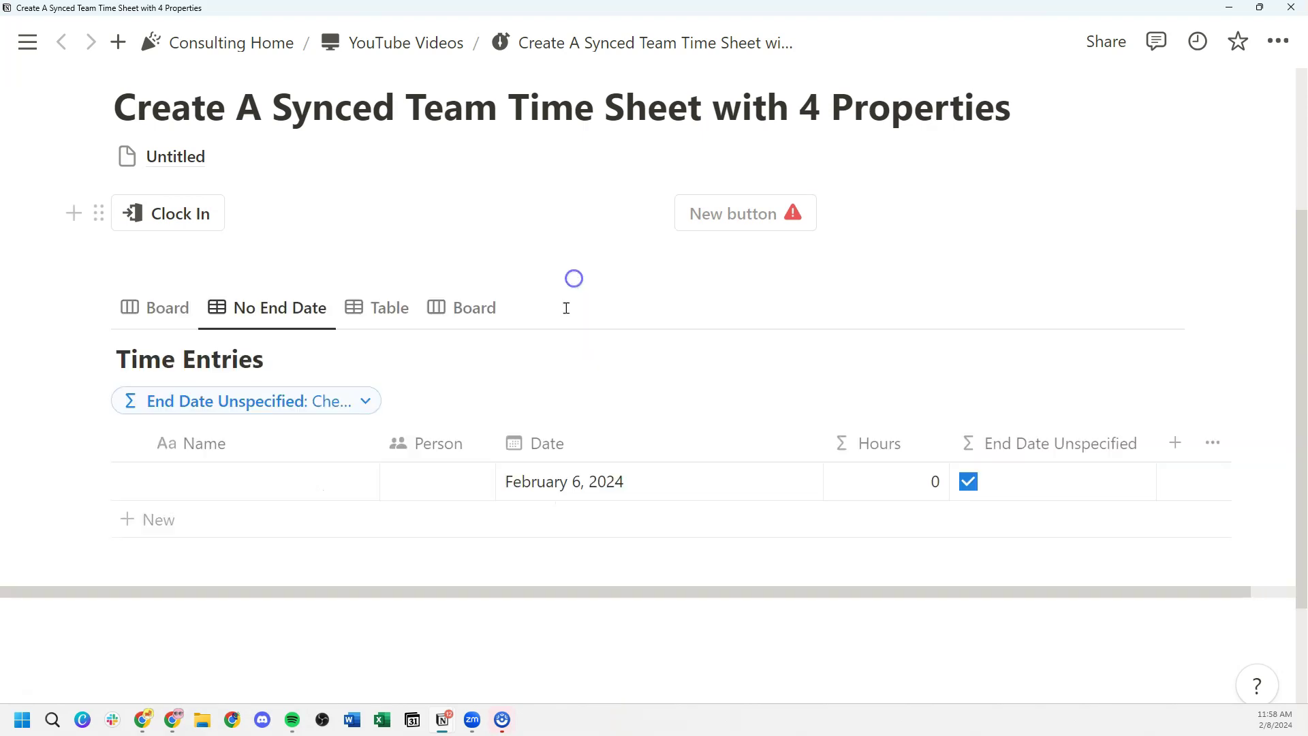
scroll(552, 349, "up", 1)
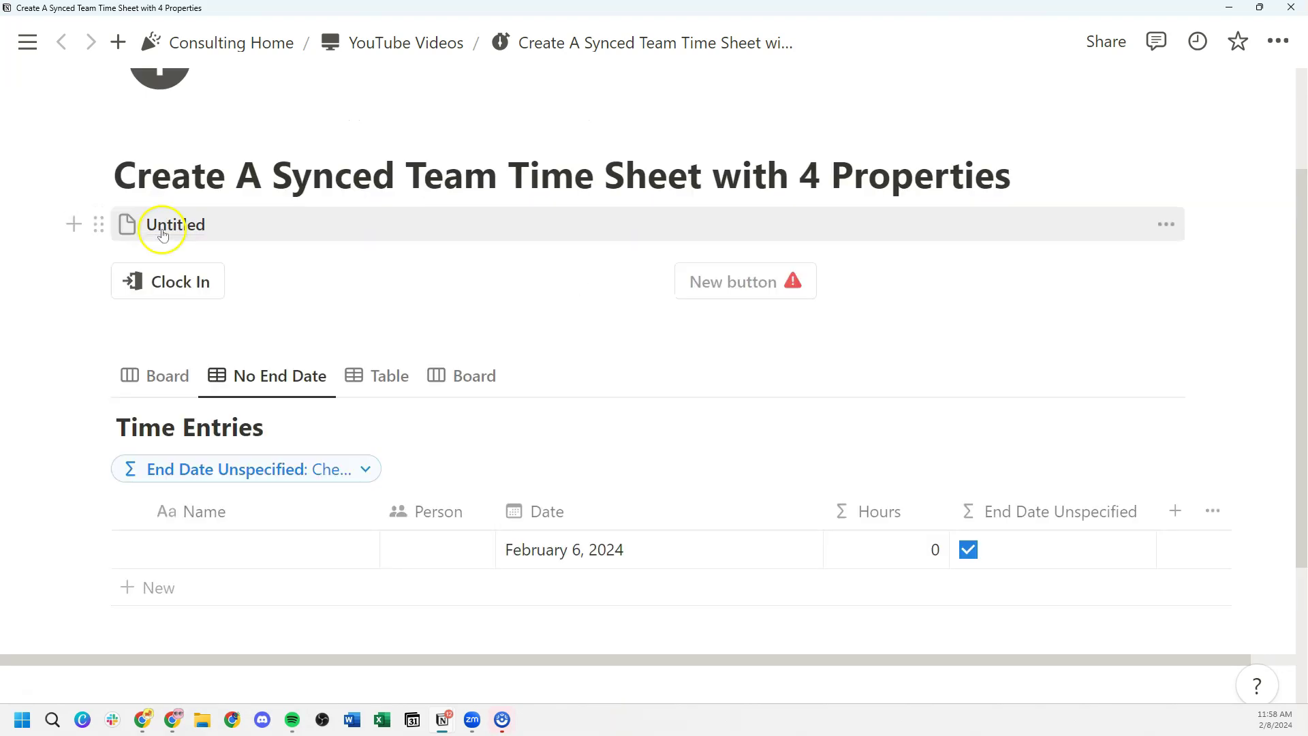
left_click(179, 288)
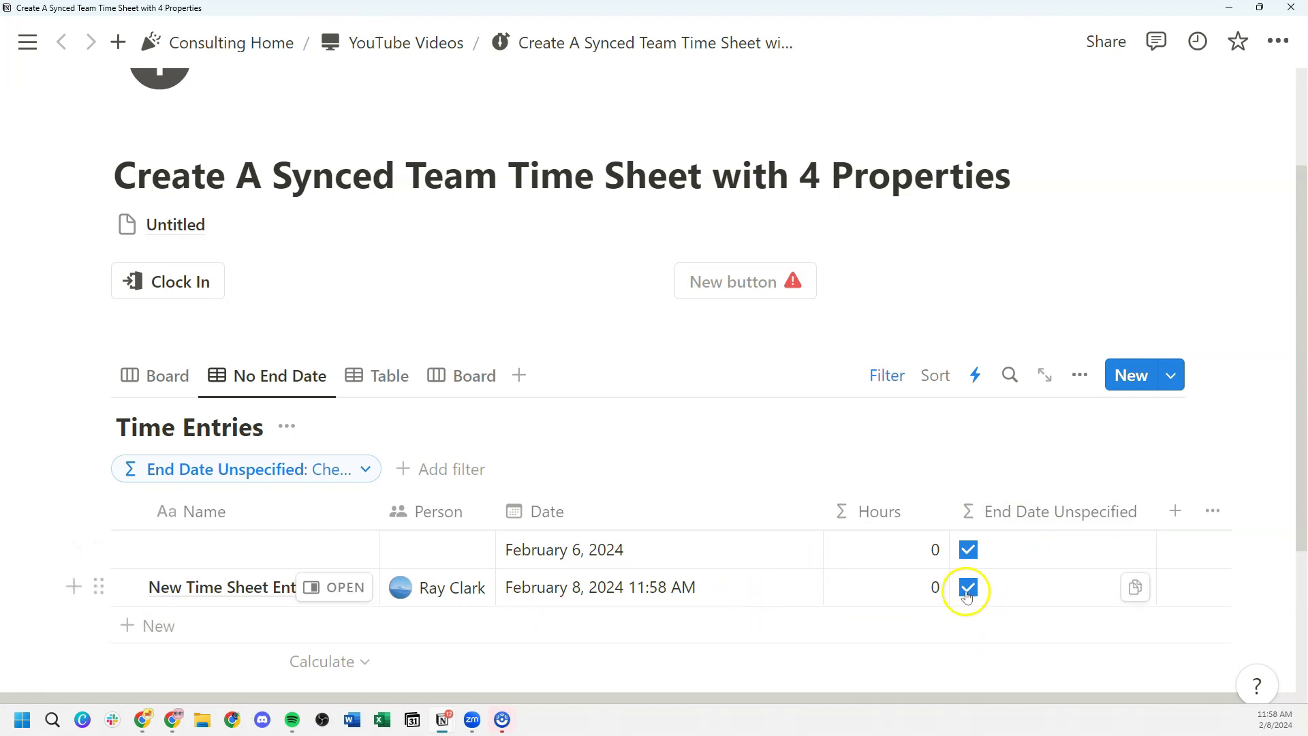
left_click(379, 380)
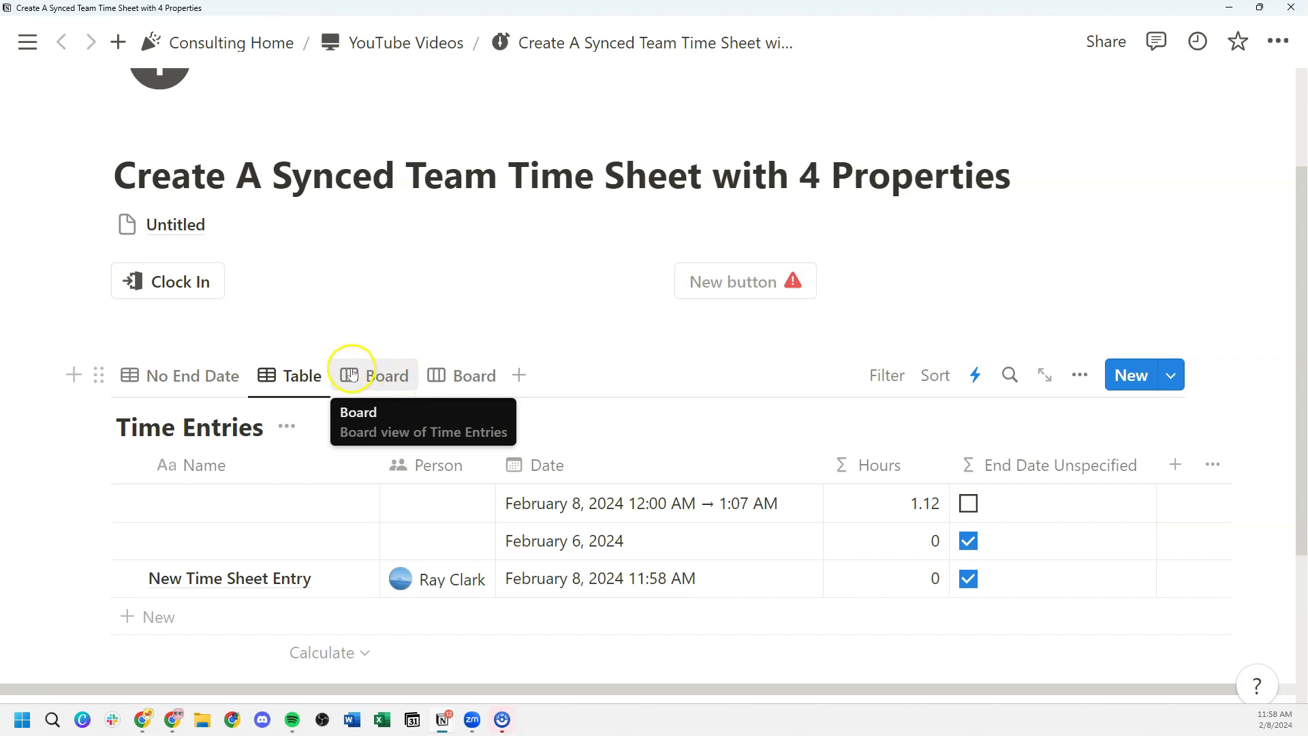
left_click(351, 375)
Step: Show the Date property on the board's cards
scroll(464, 372, "down", 1)
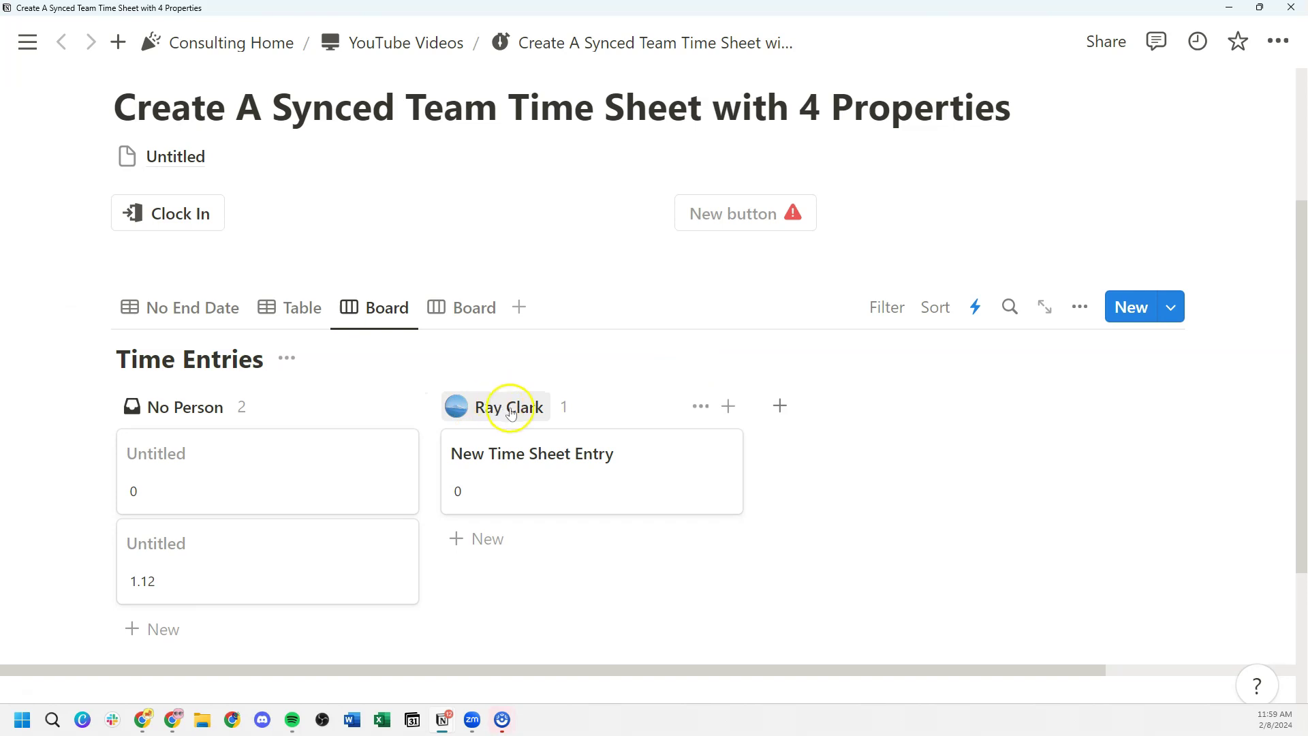
left_click(1077, 309)
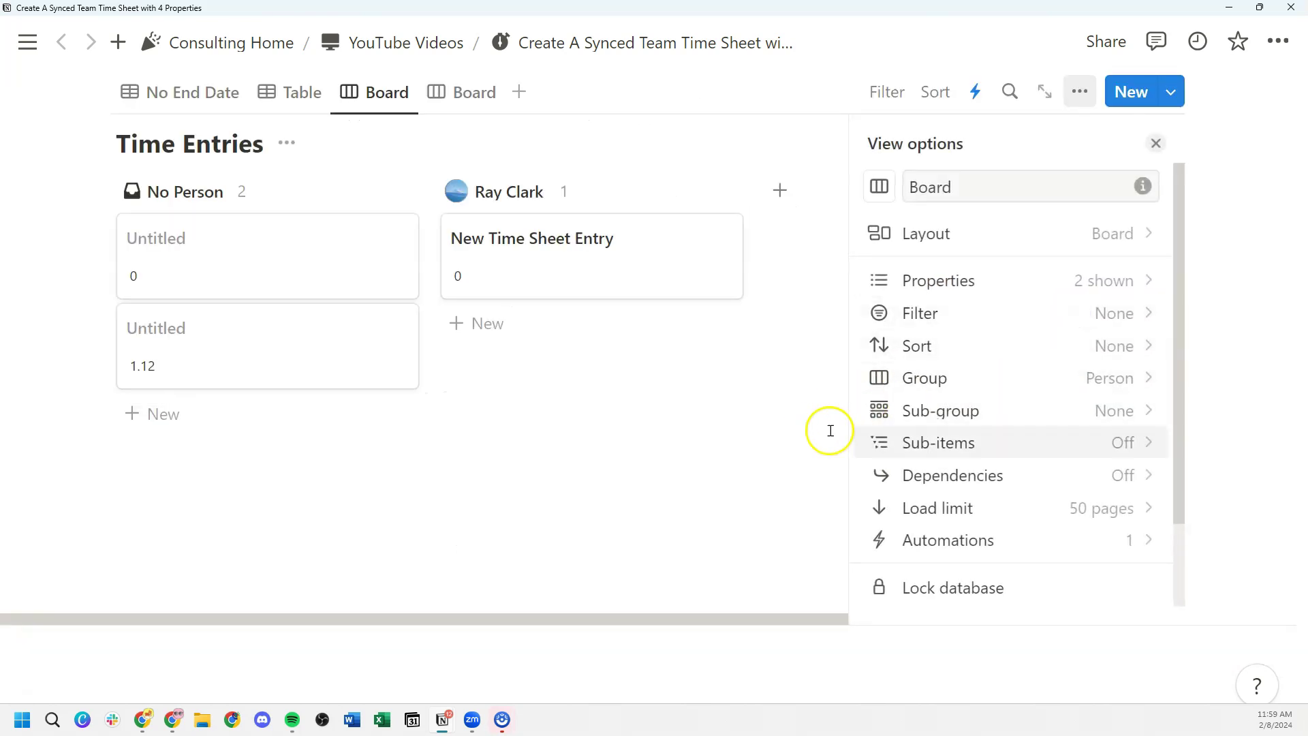
left_click(1093, 385)
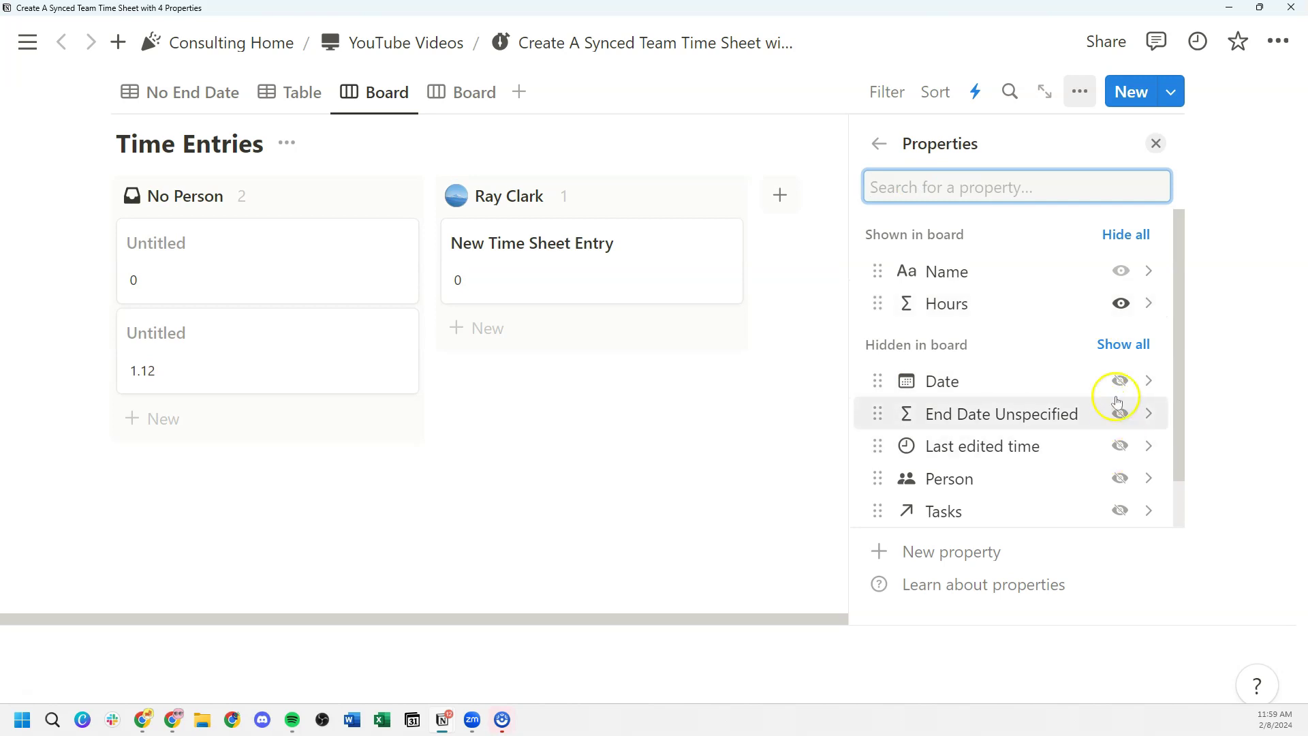
left_click(1120, 380)
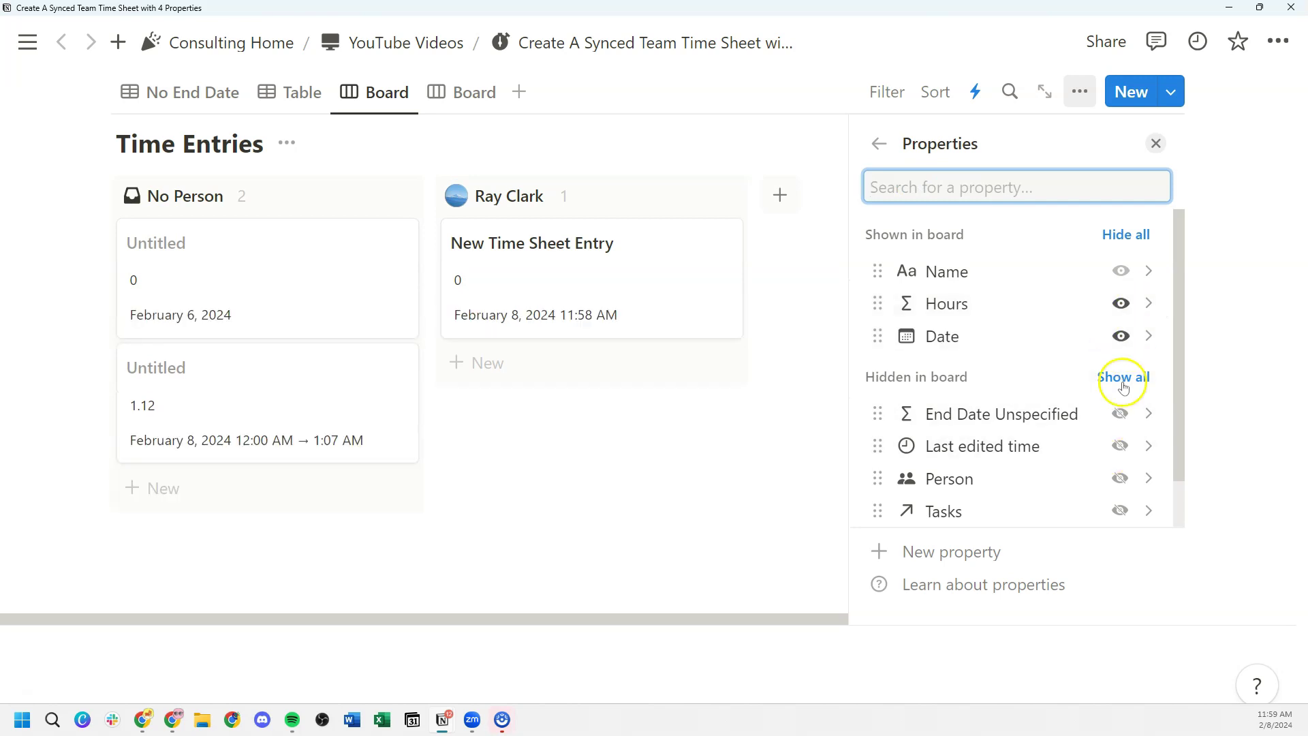
left_click(1155, 143)
Step: On the second Board, preview the New Time Sheet Entry dated February 8, 2024 11:58 AM
scroll(765, 394, "up", 2)
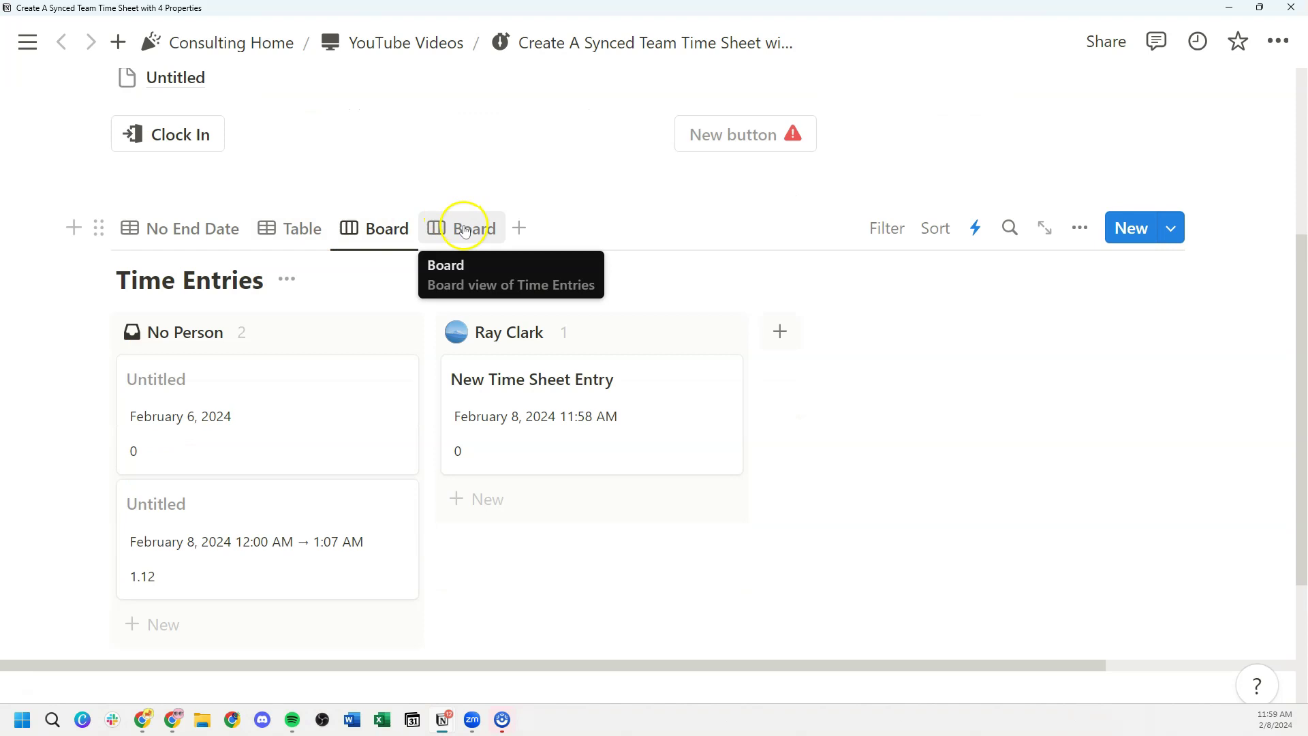
left_click(462, 228)
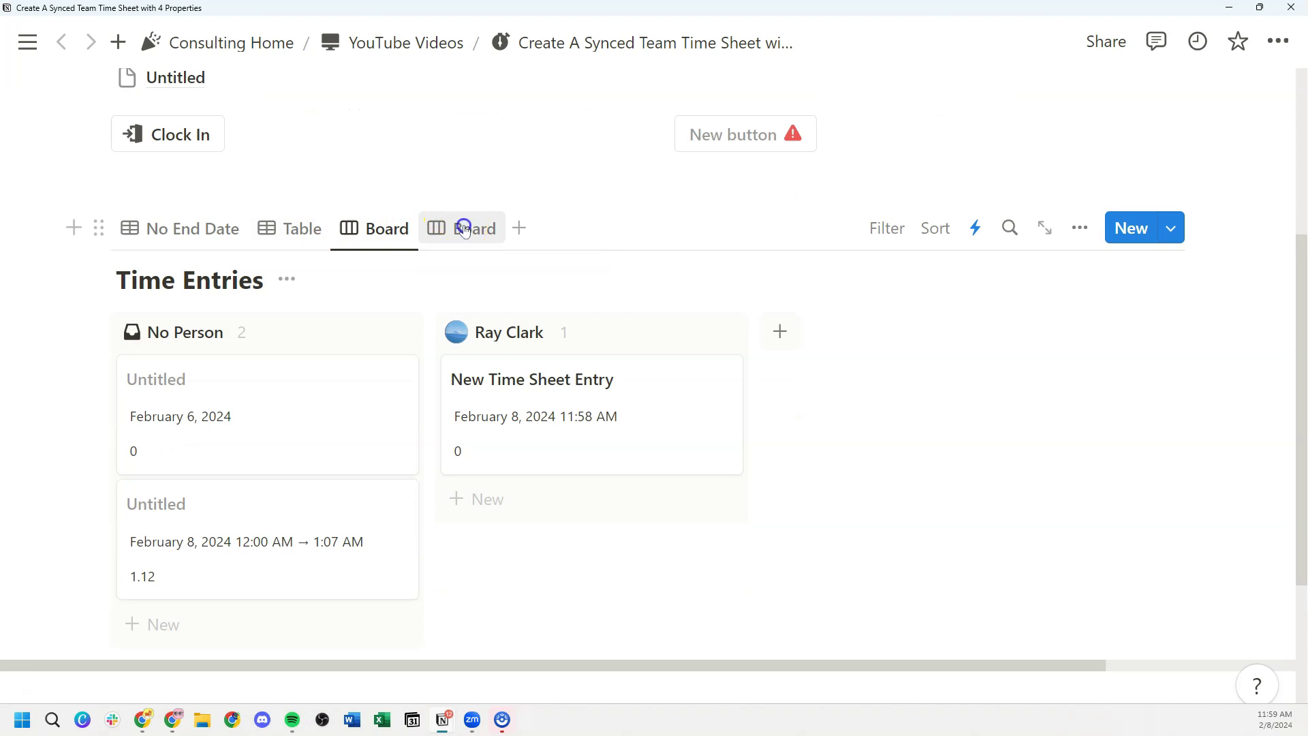
left_click(627, 407)
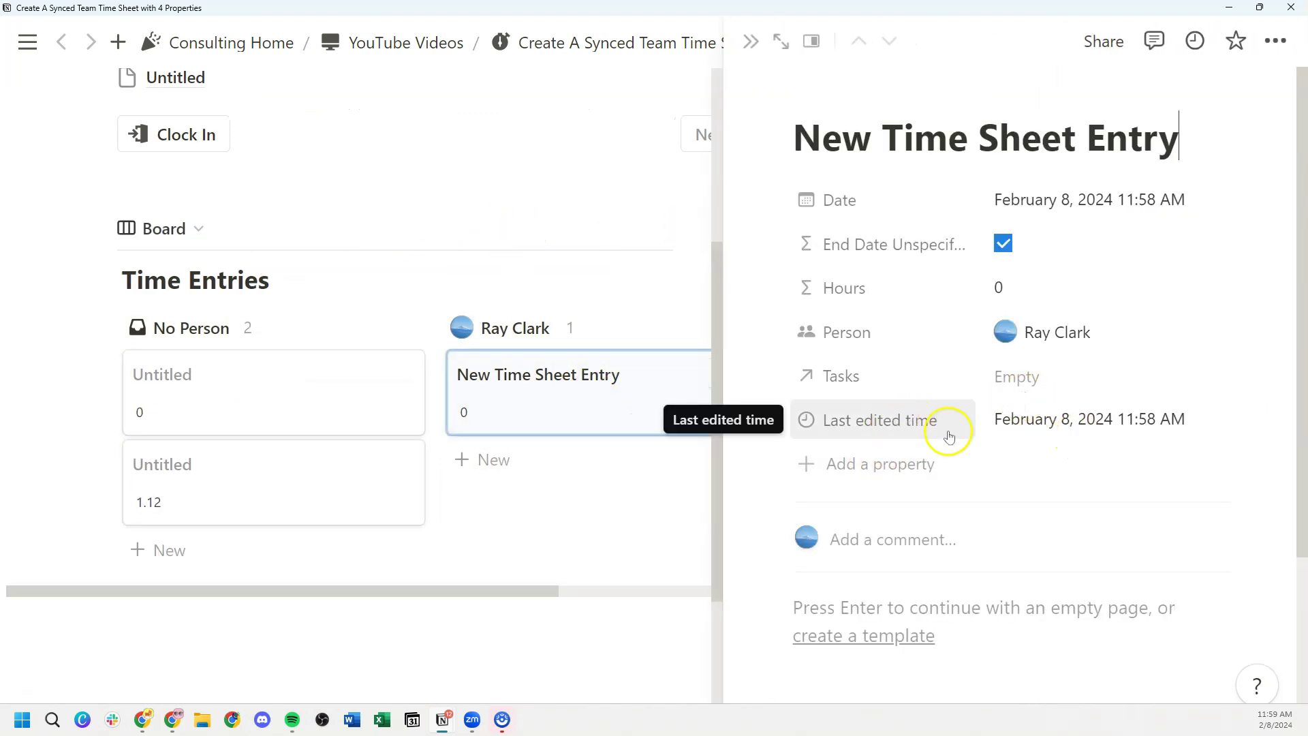
left_click(754, 45)
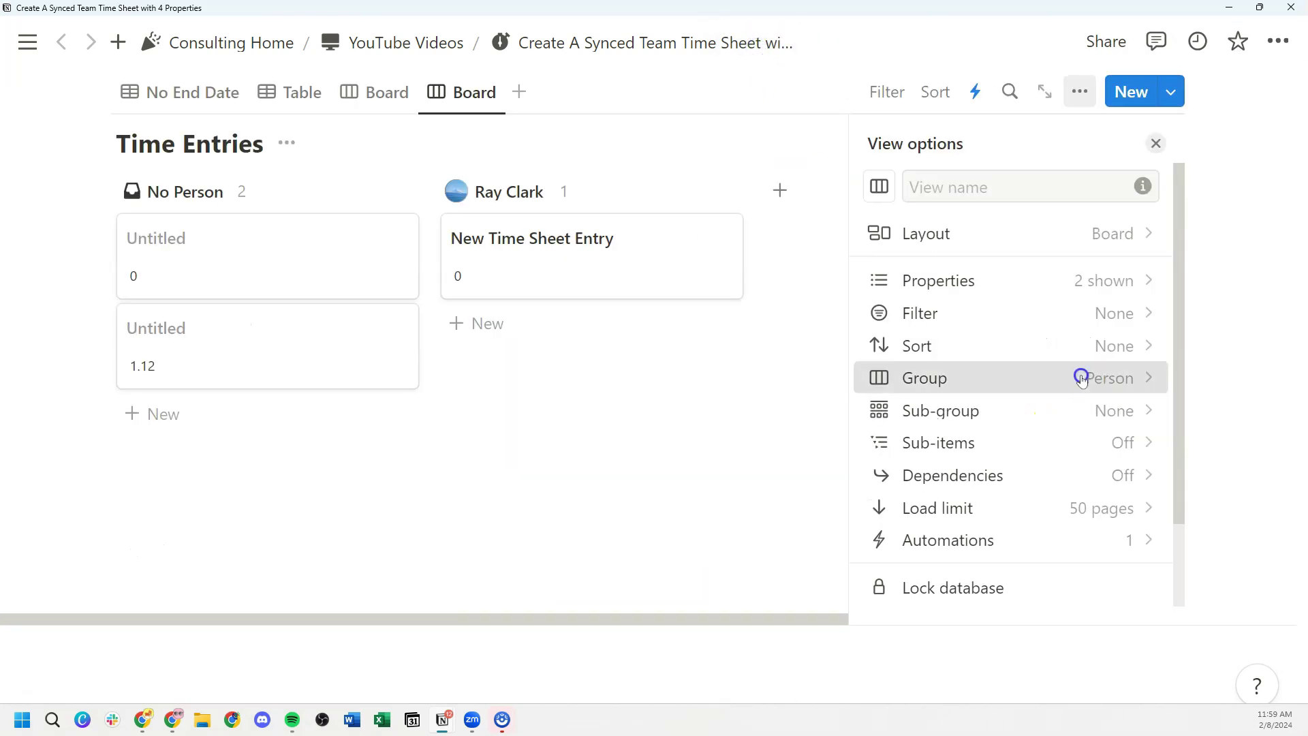
Step: Group the second Time Entries board by Last edited time
left_click(1082, 376)
left_click(1138, 189)
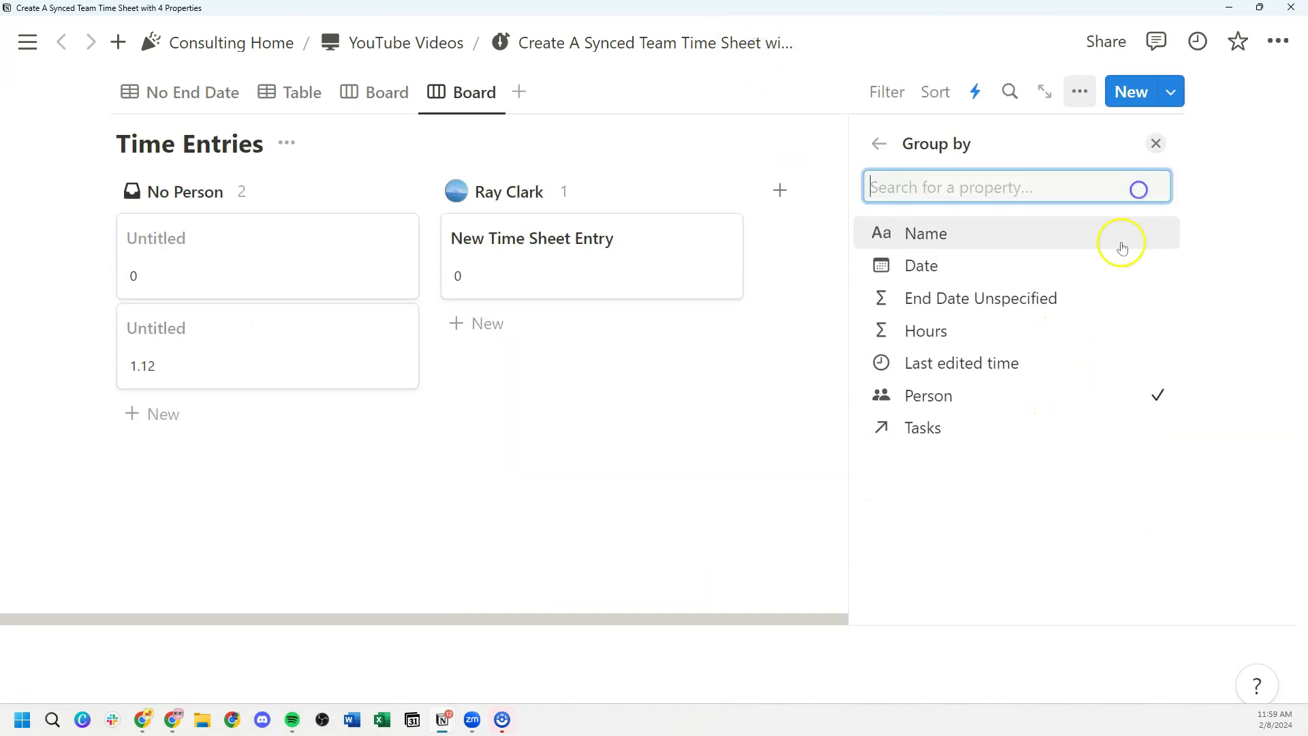
left_click(1089, 362)
left_click(1156, 143)
scroll(676, 329, "up", 3)
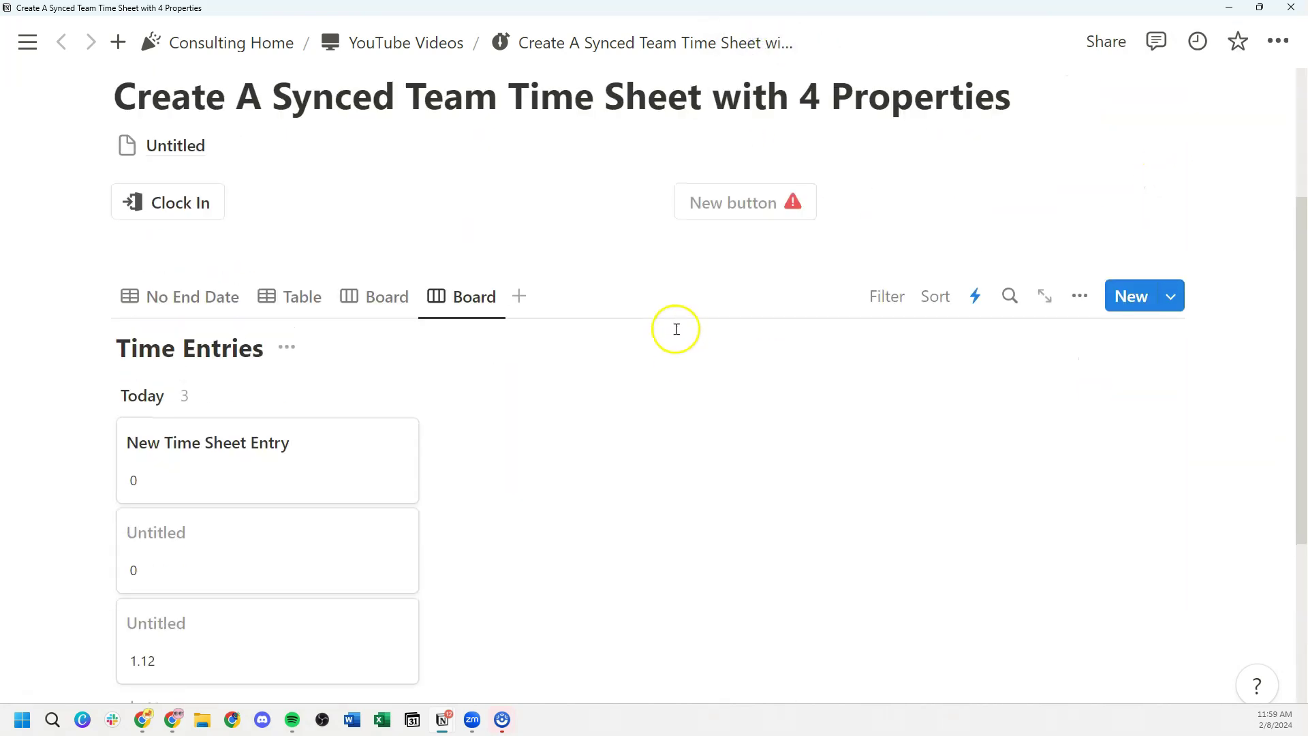
scroll(677, 329, "down", 1)
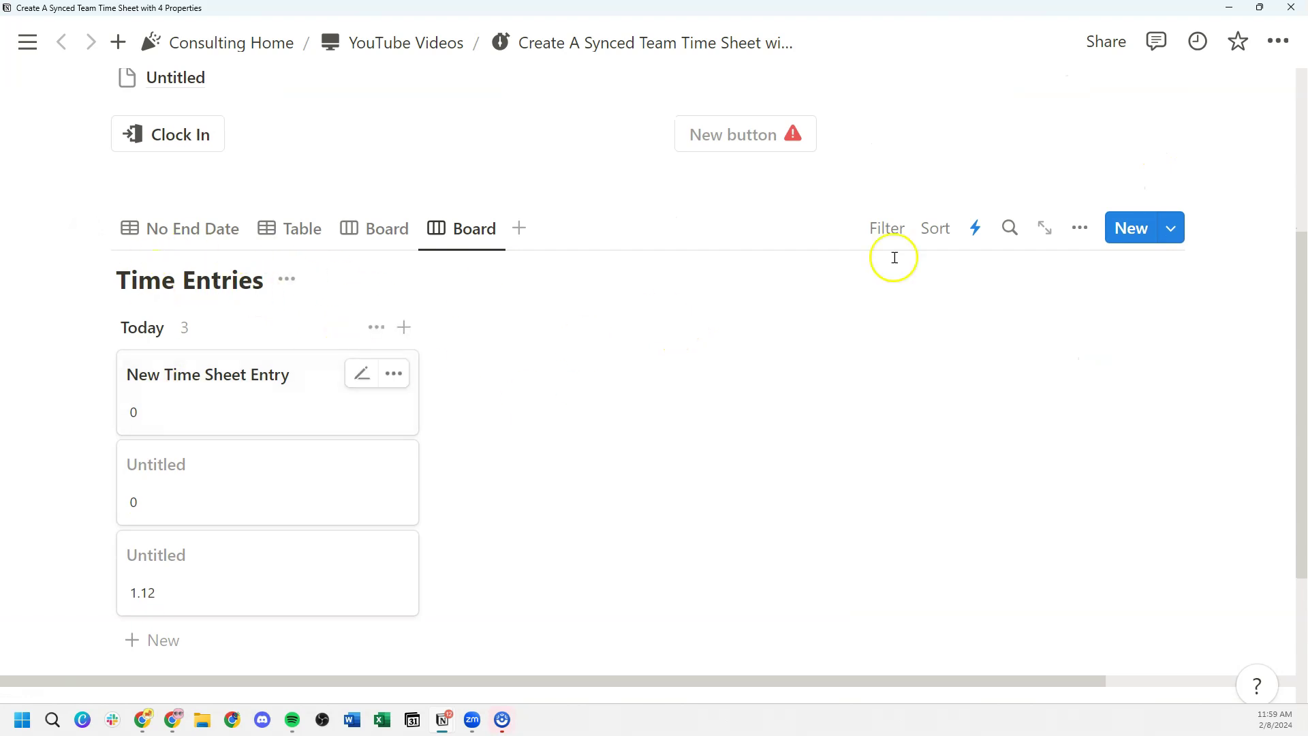
Step: Show Person on the board cards above Hours, then compare the person and date boards
left_click(1080, 227)
left_click(1082, 279)
left_click(1120, 477)
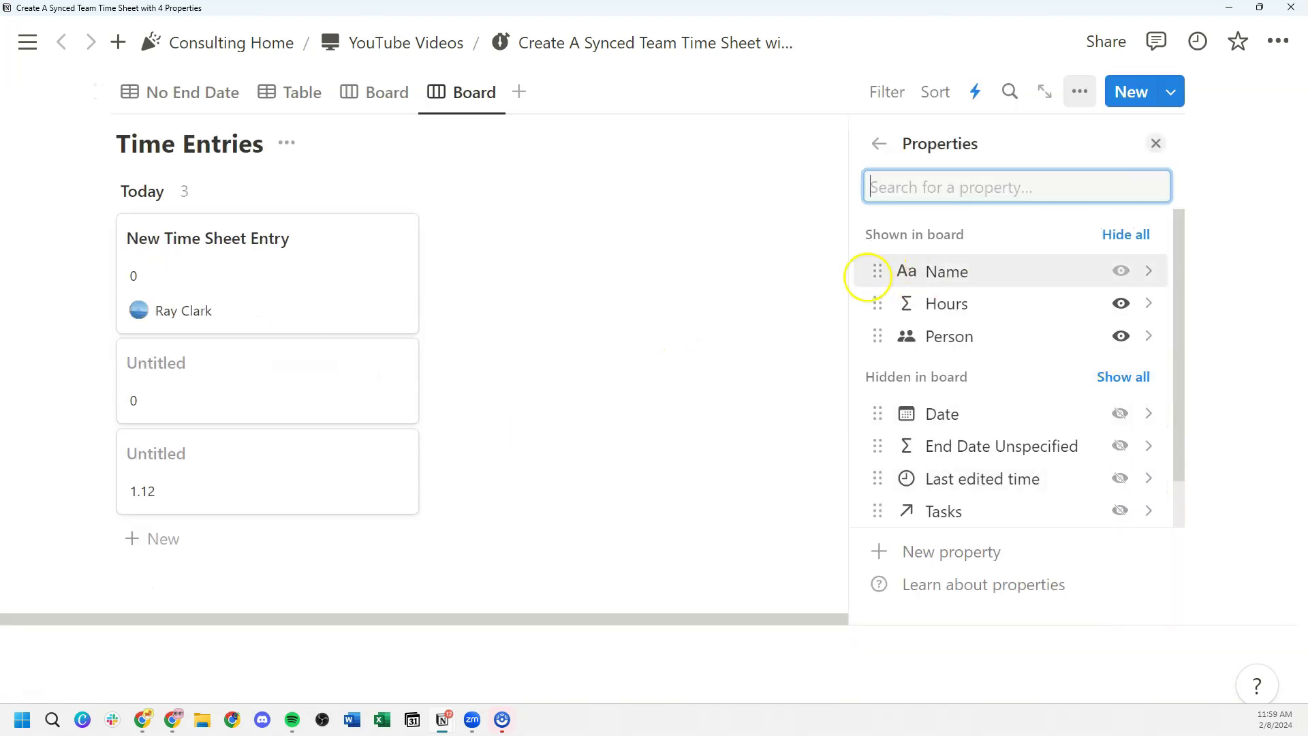
left_click_drag(872, 333, 873, 308)
scroll(1114, 399, "down", 1)
key("Escape")
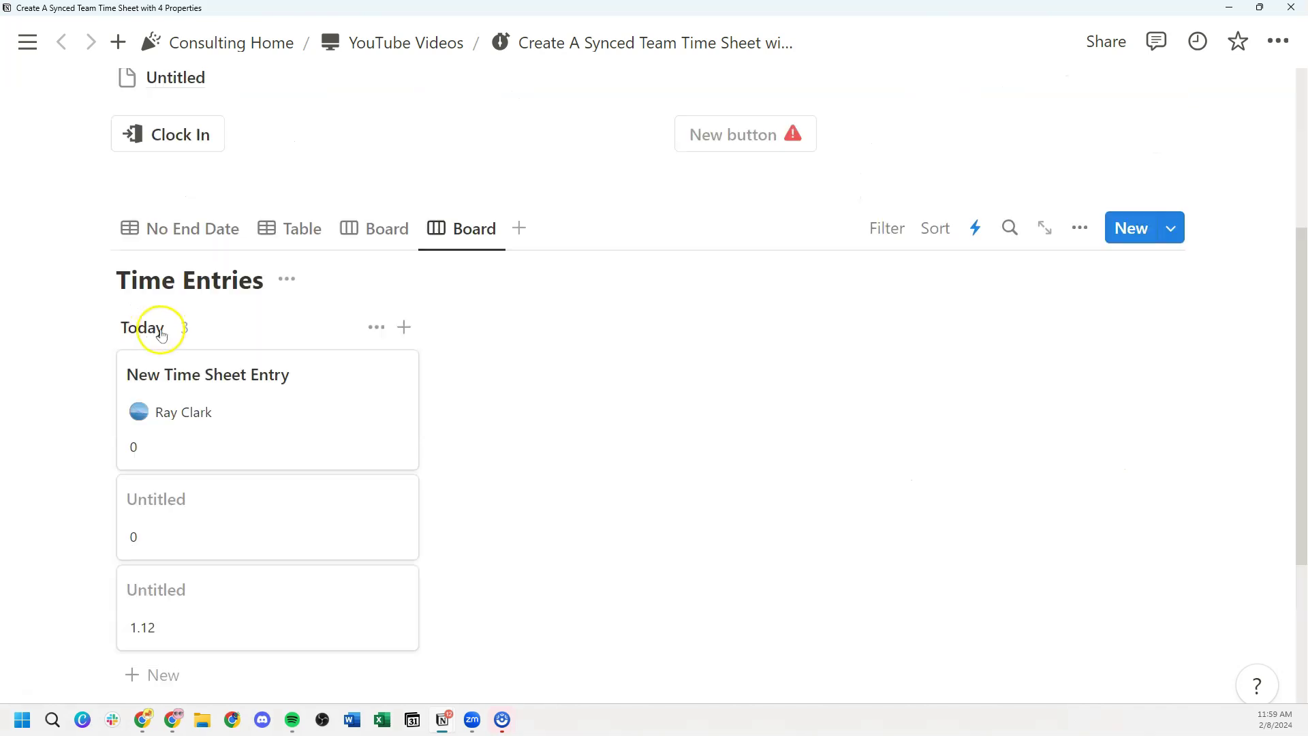
left_click(378, 228)
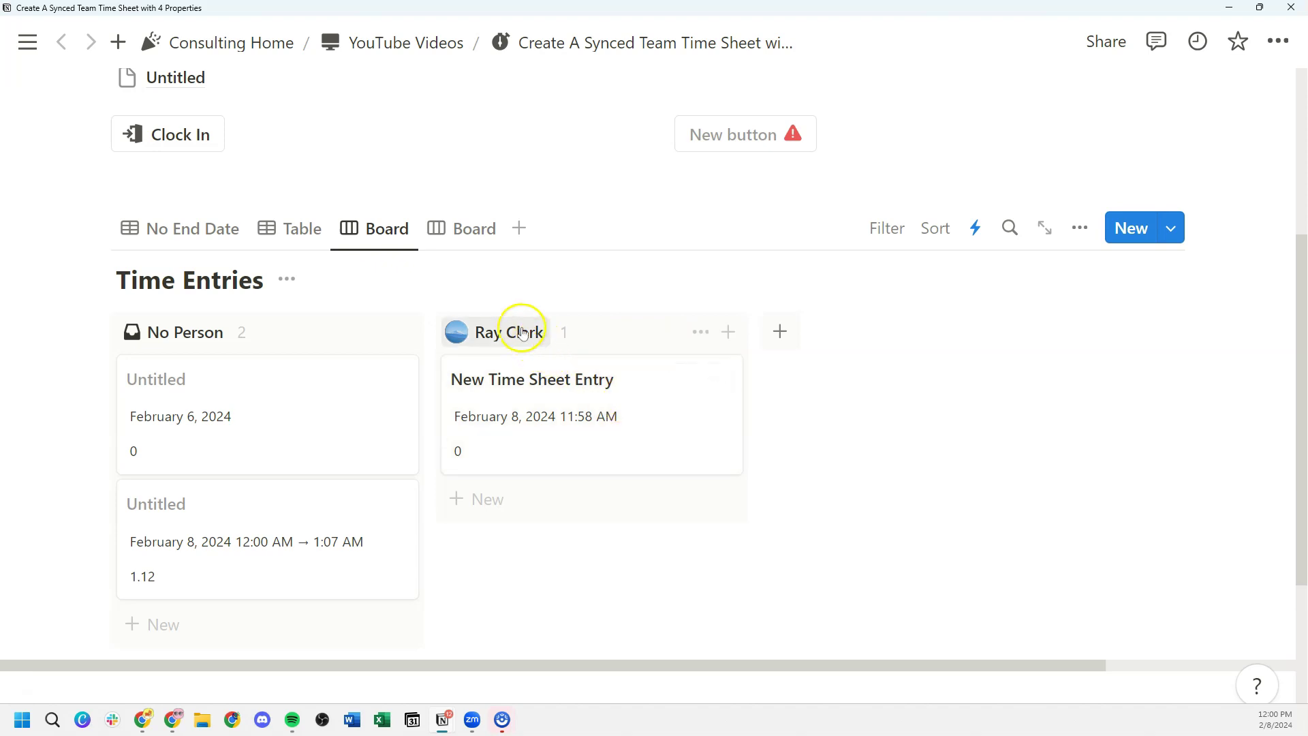
left_click(475, 225)
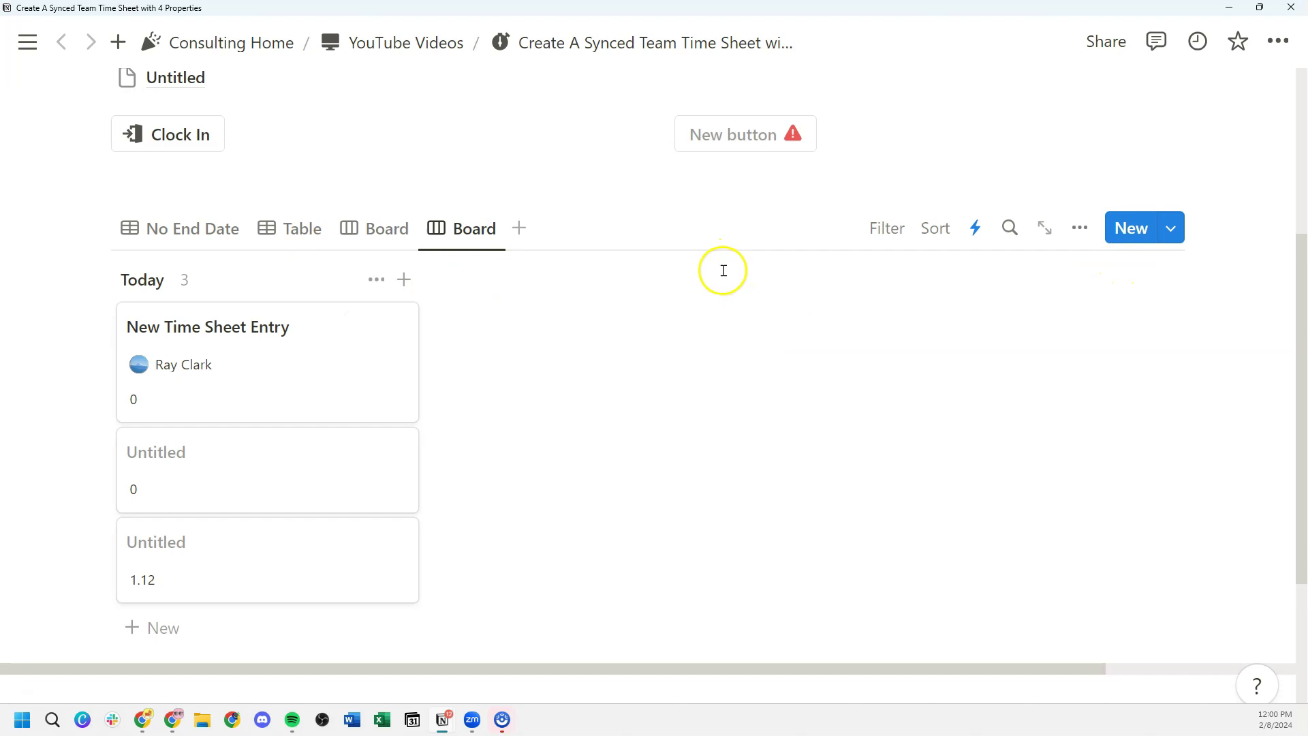
Step: Name the second, empty button 'Clock Out' beside Clock In
left_click(296, 229)
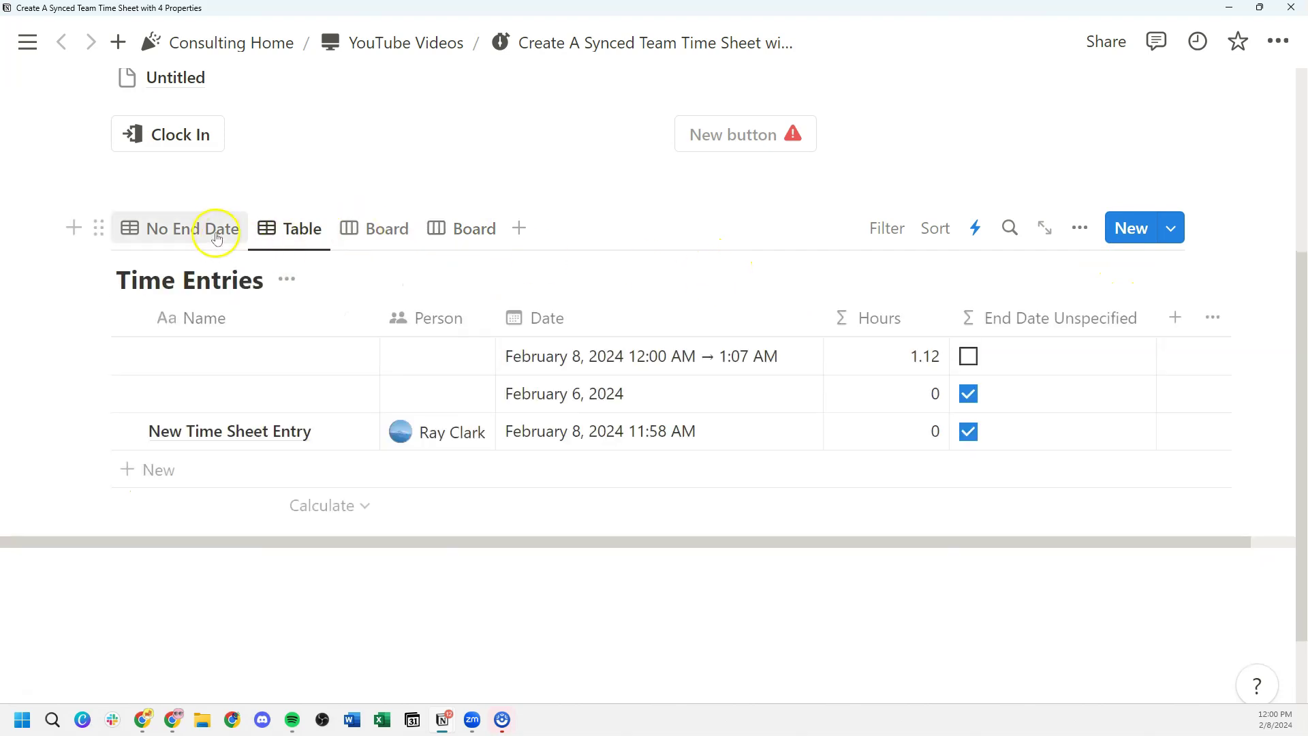
scroll(224, 232, "up", 2)
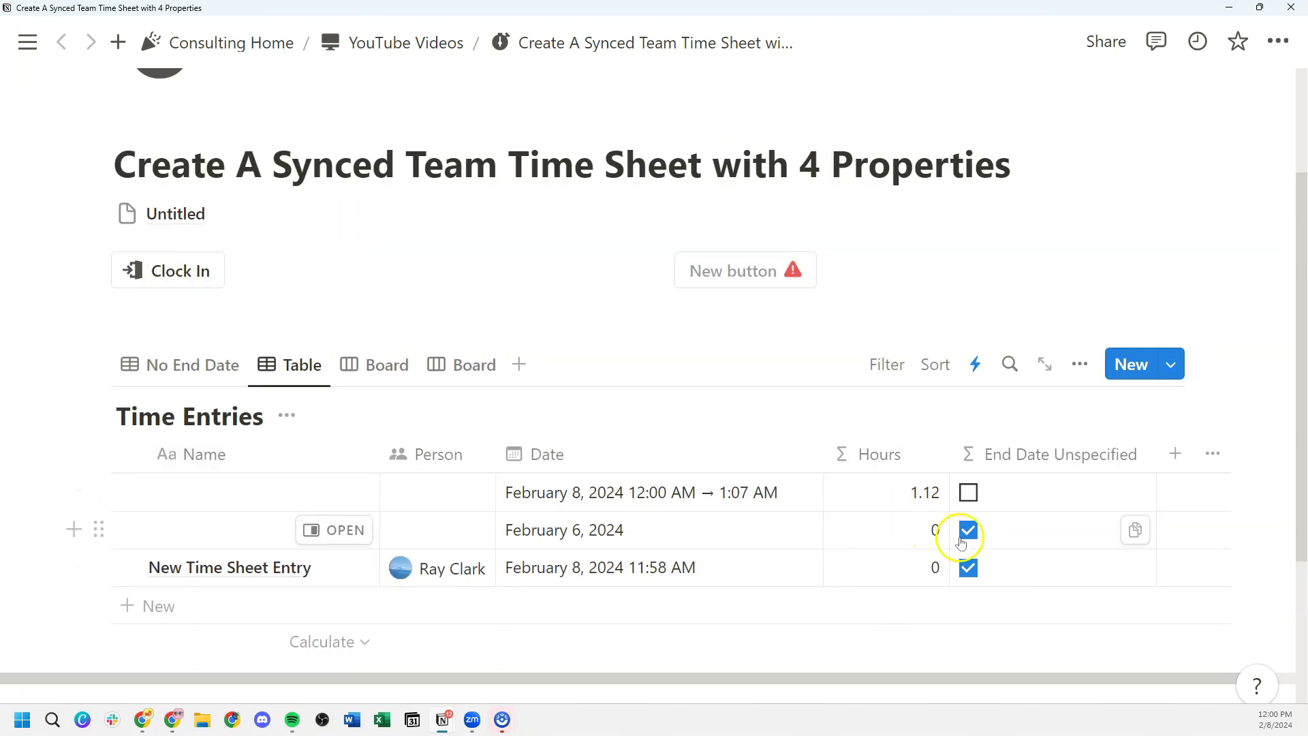
mouse_move(239, 271)
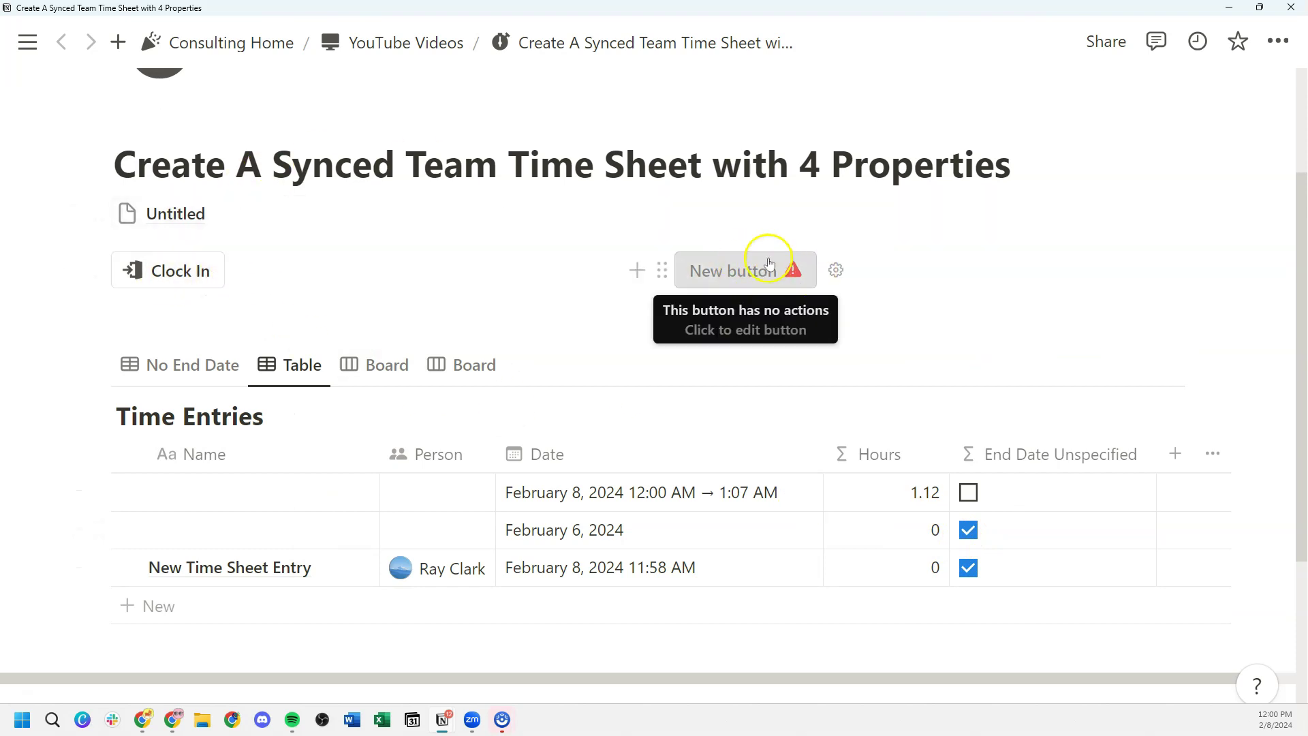
left_click(834, 269)
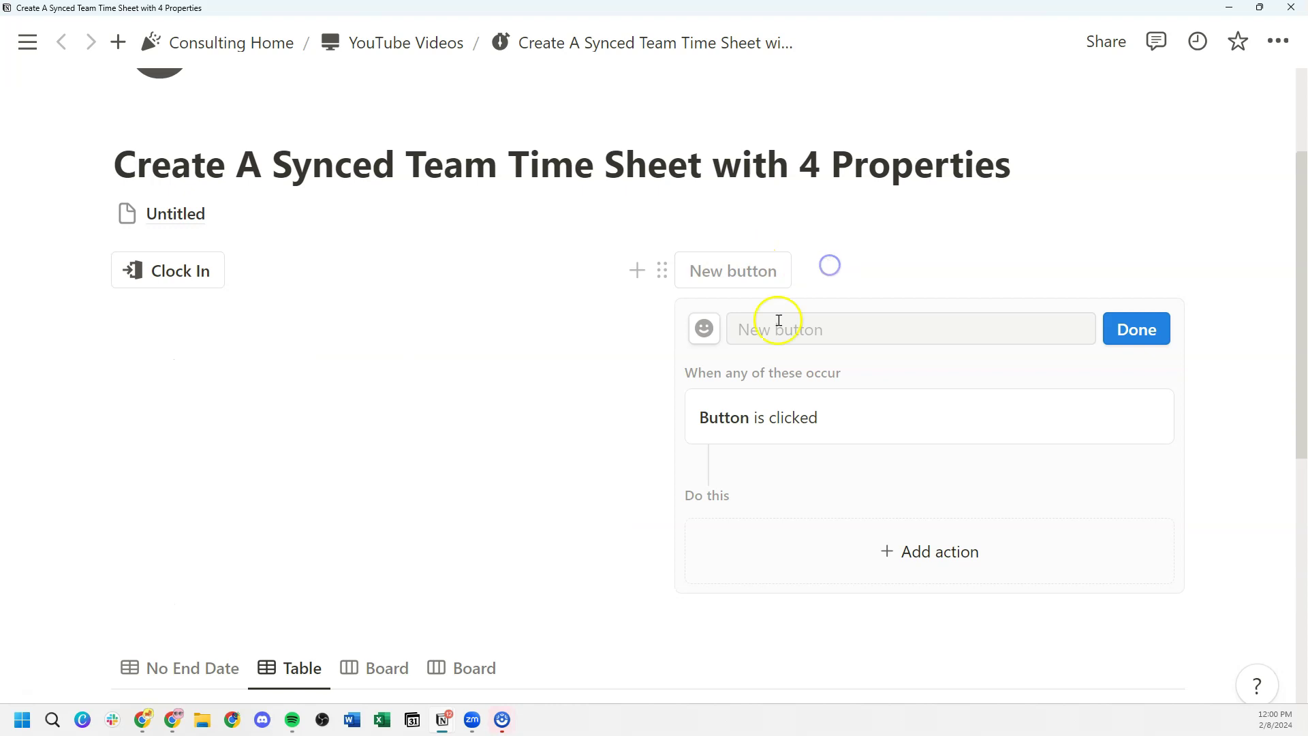
type("Clock Out")
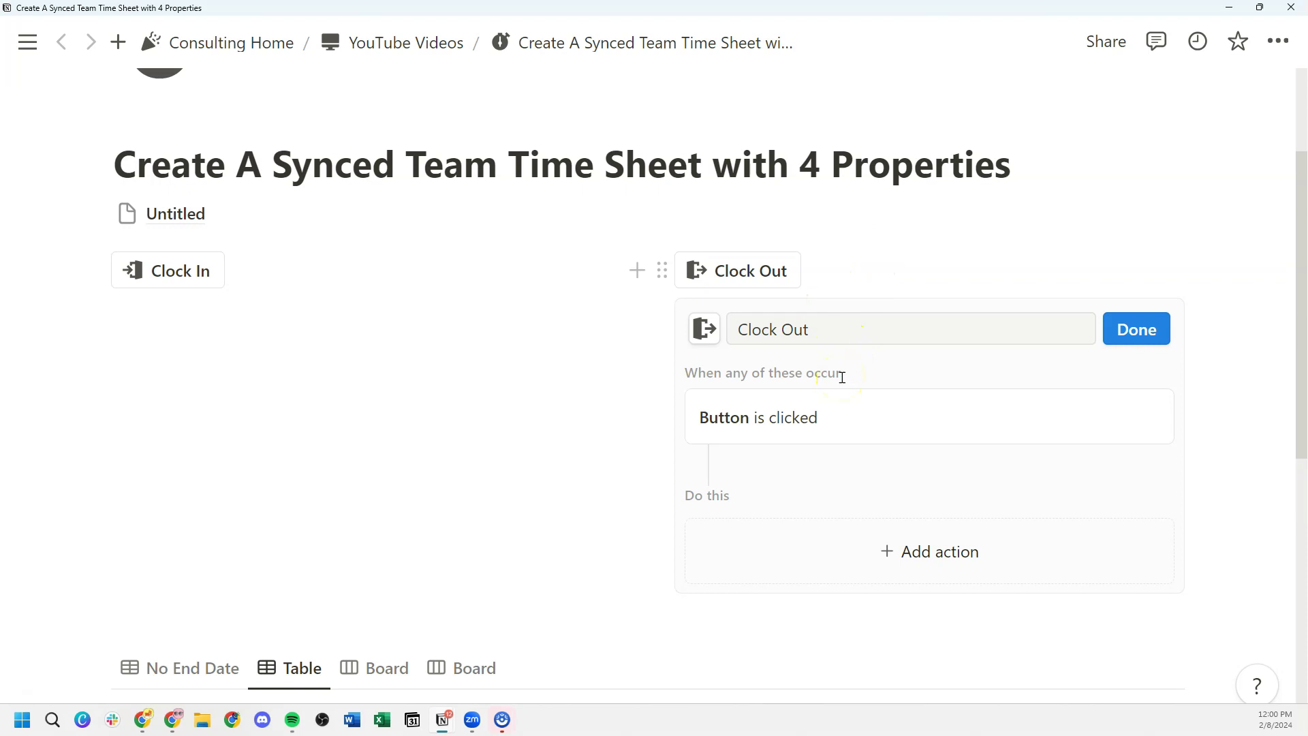
left_click(1137, 329)
Step: Reopen the Clock Out button's editor and close it without adding any action
scroll(879, 287, "up", 1)
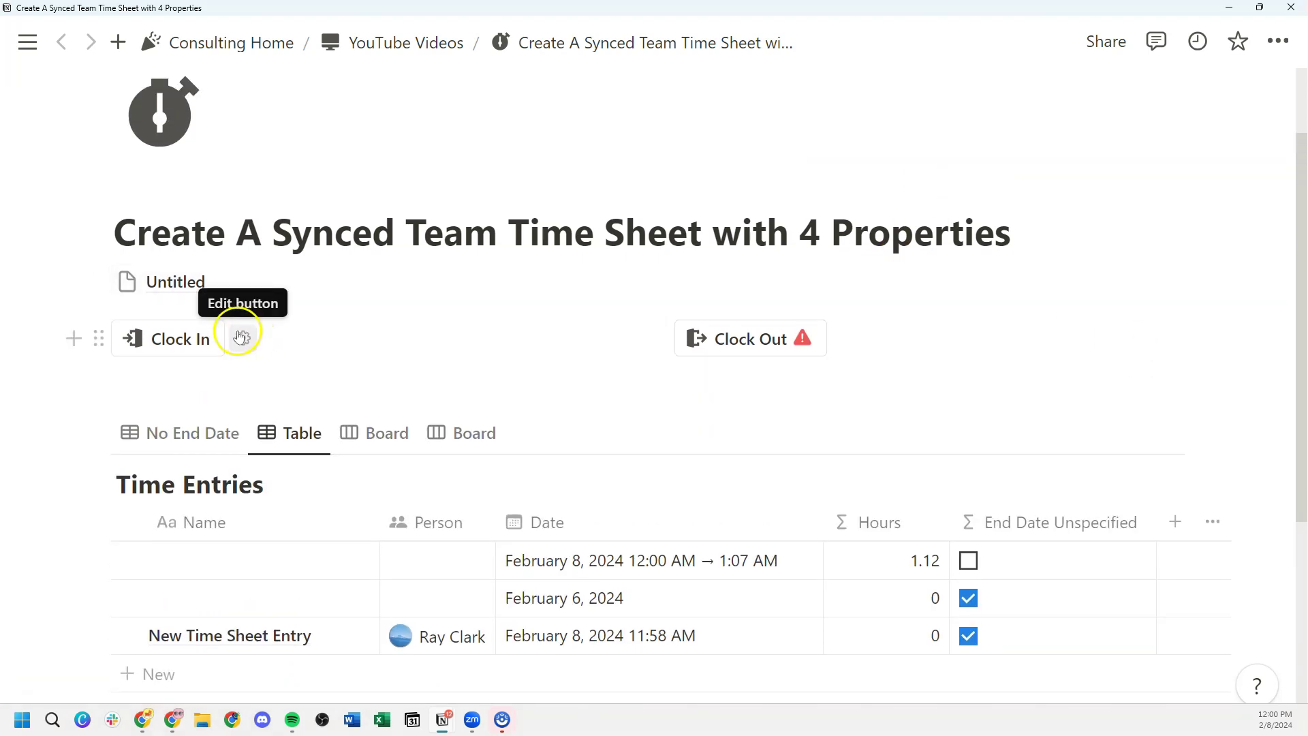
left_click(849, 335)
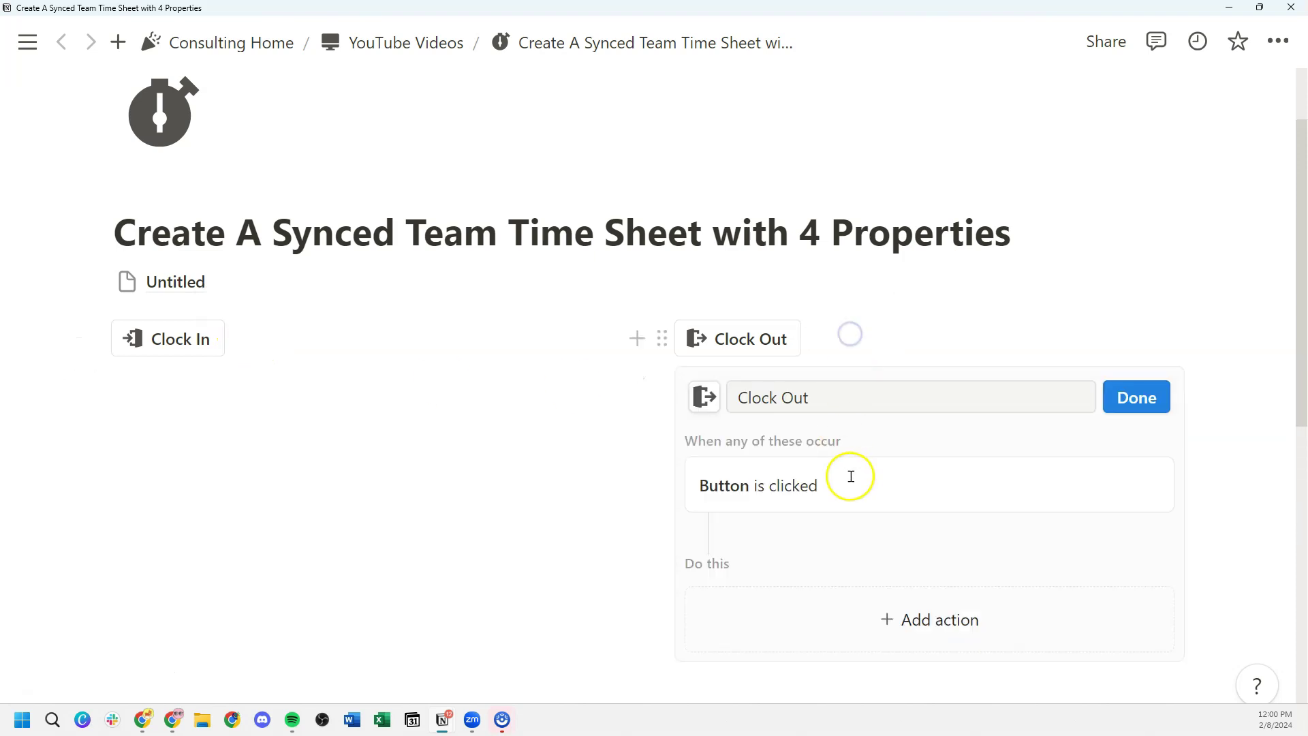
left_click(1134, 399)
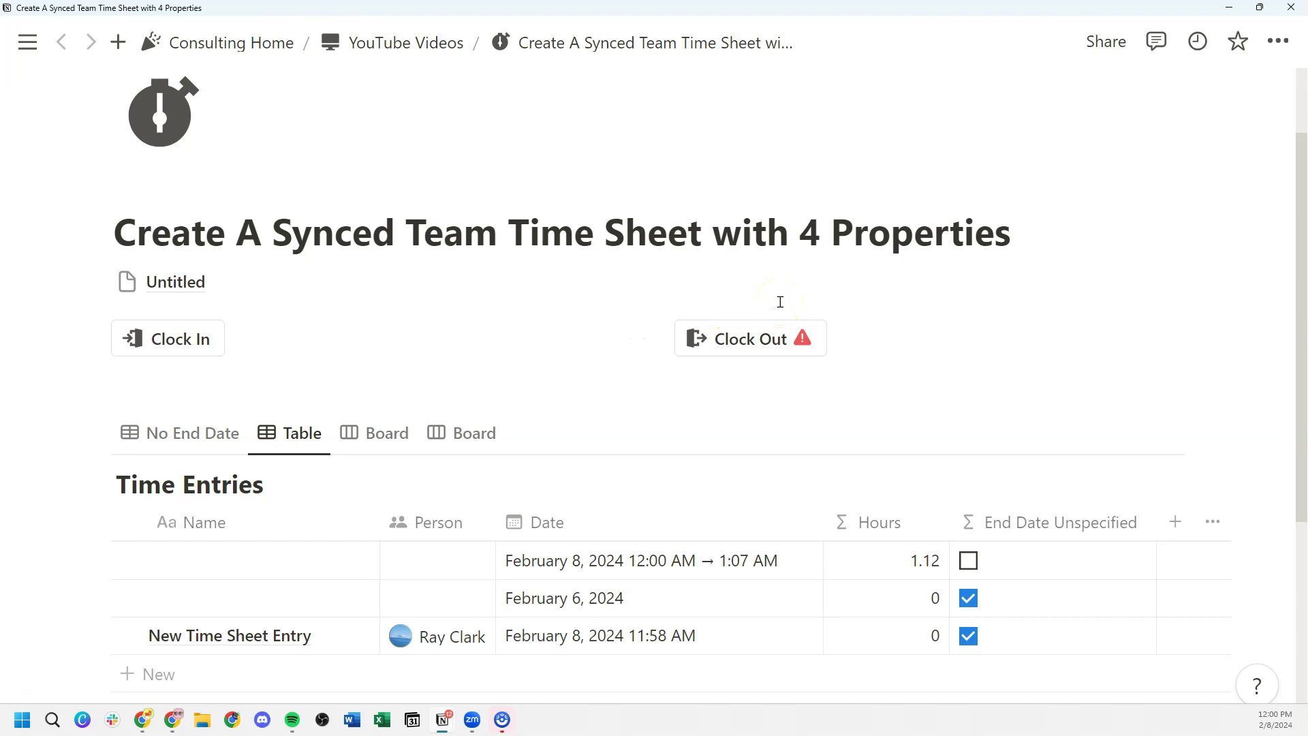
mouse_move(298, 291)
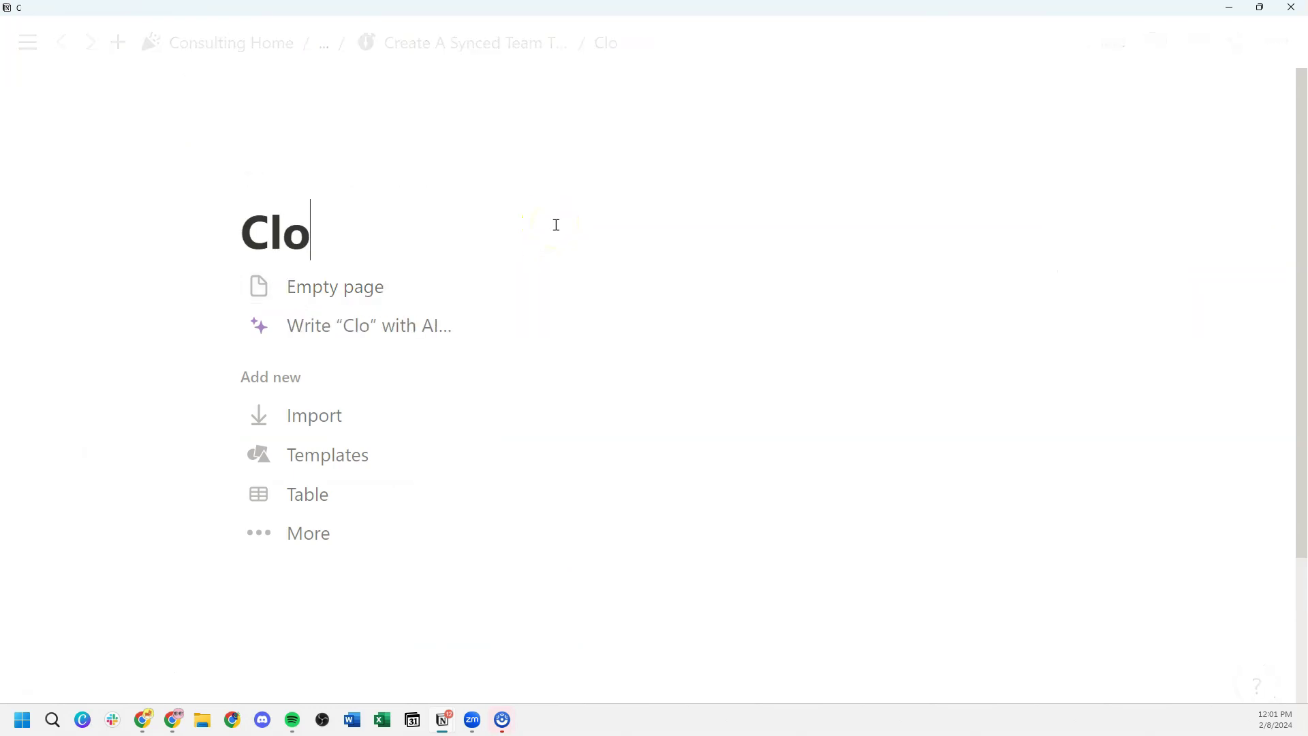
Step: Finish titling Clock Out Page, then give Clock Out an Open page action targeting it
key("Return")
left_click(507, 43)
left_click(850, 452)
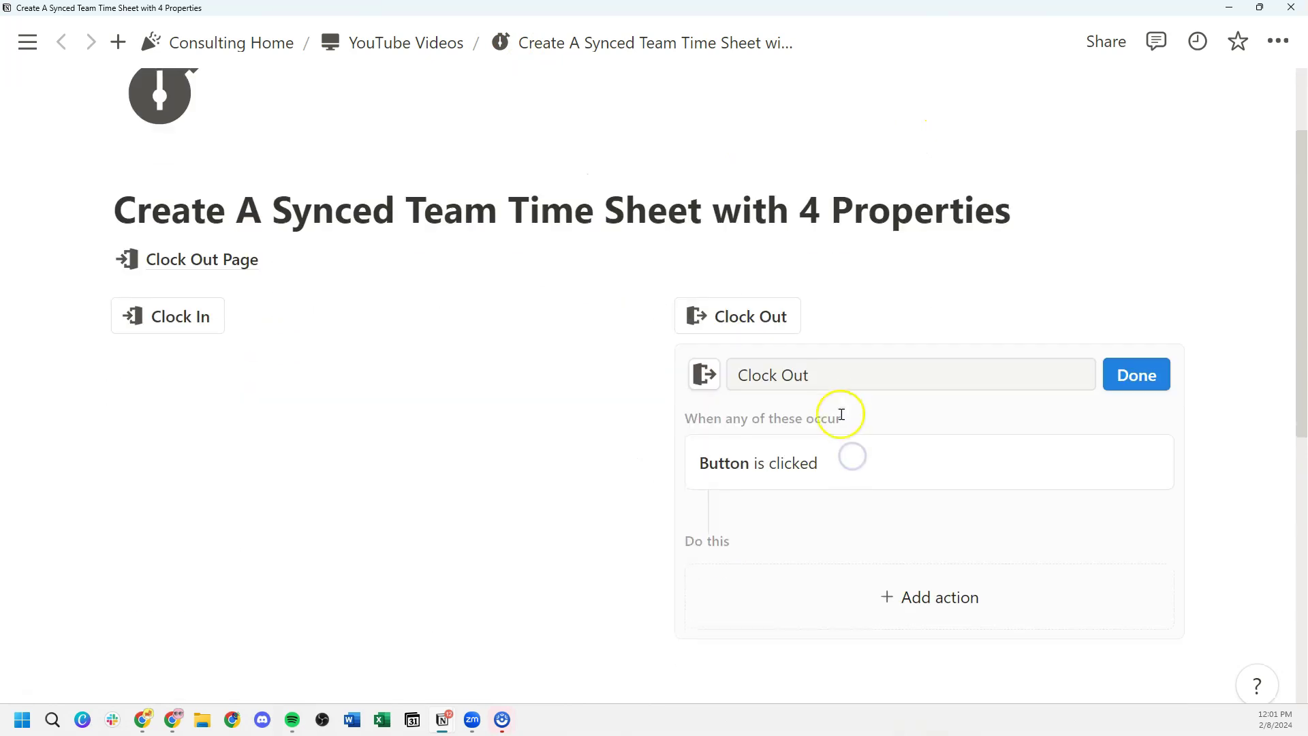
left_click(892, 602)
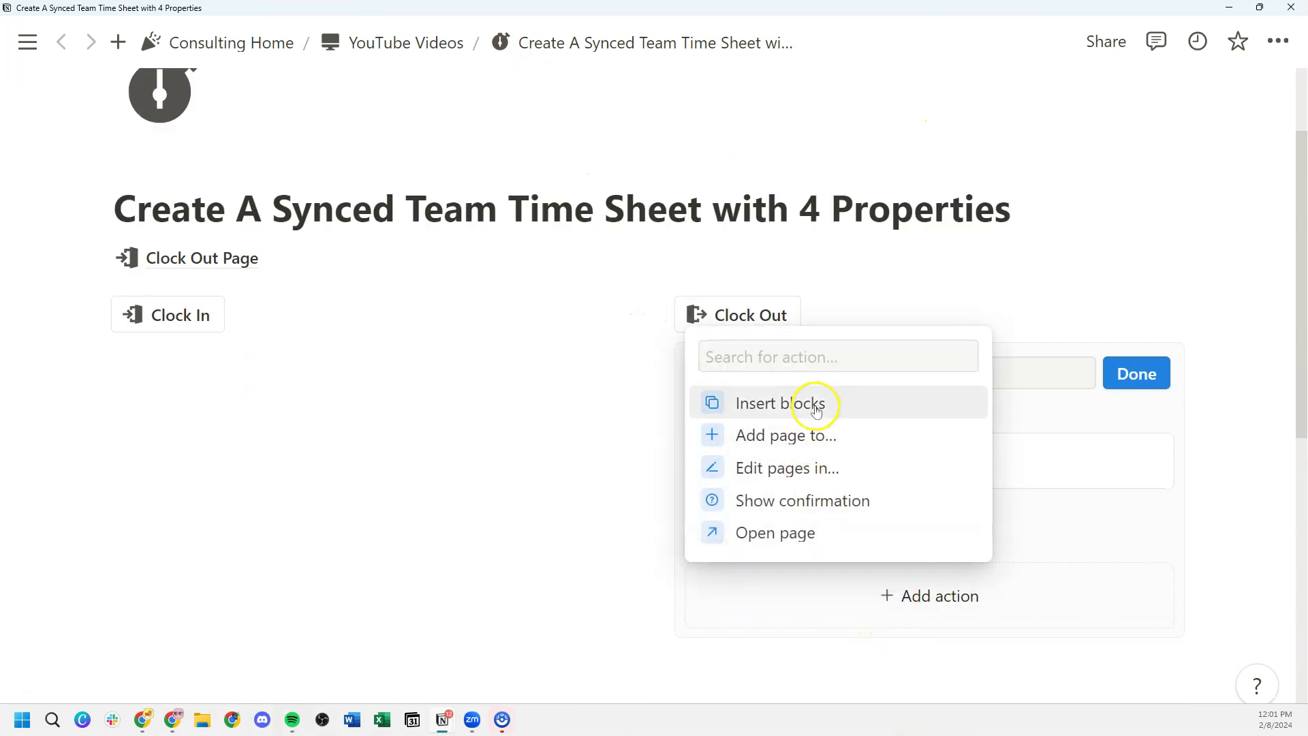
left_click(820, 533)
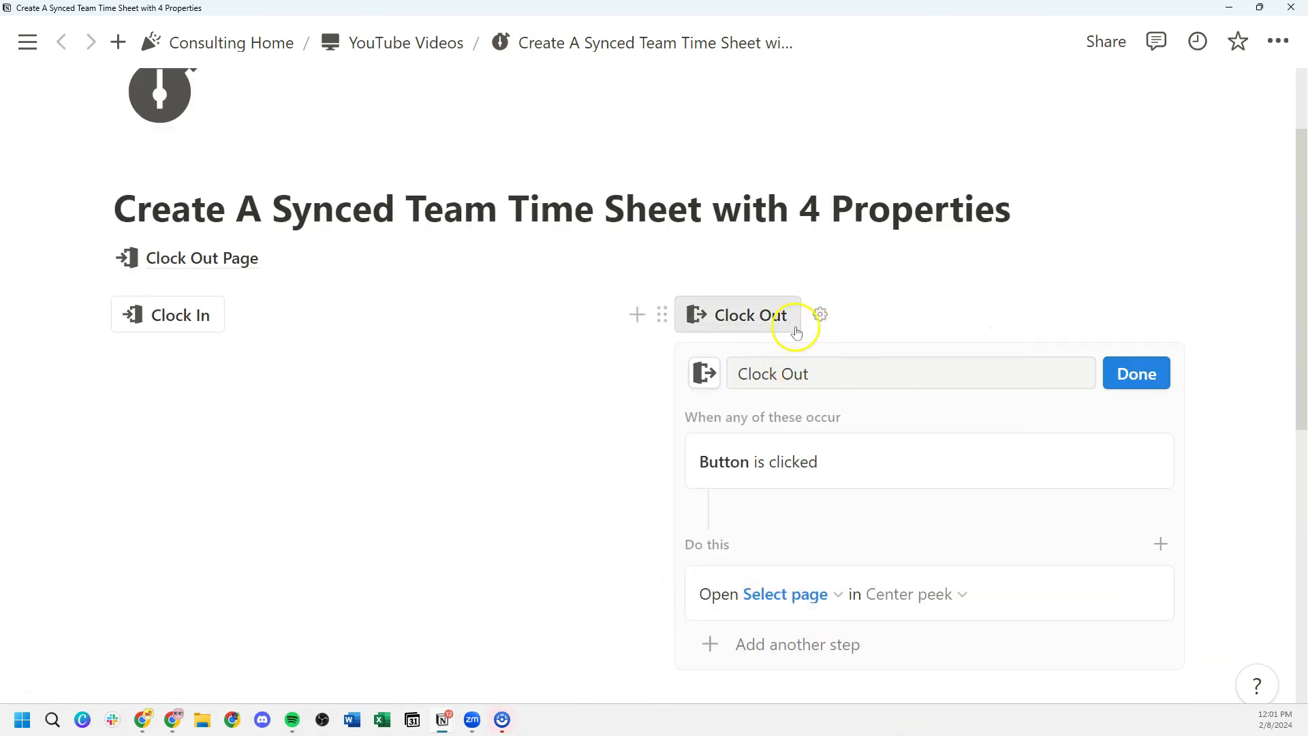
key("ctrl+z")
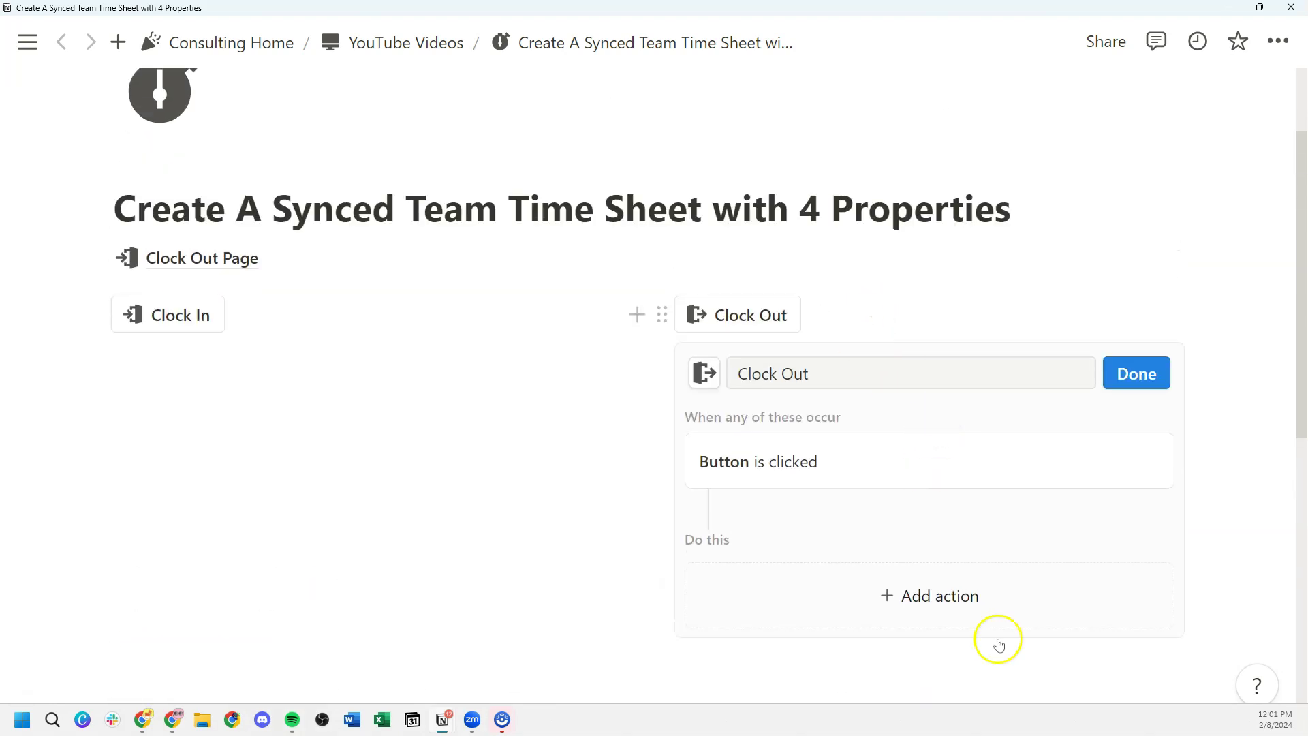
left_click(933, 597)
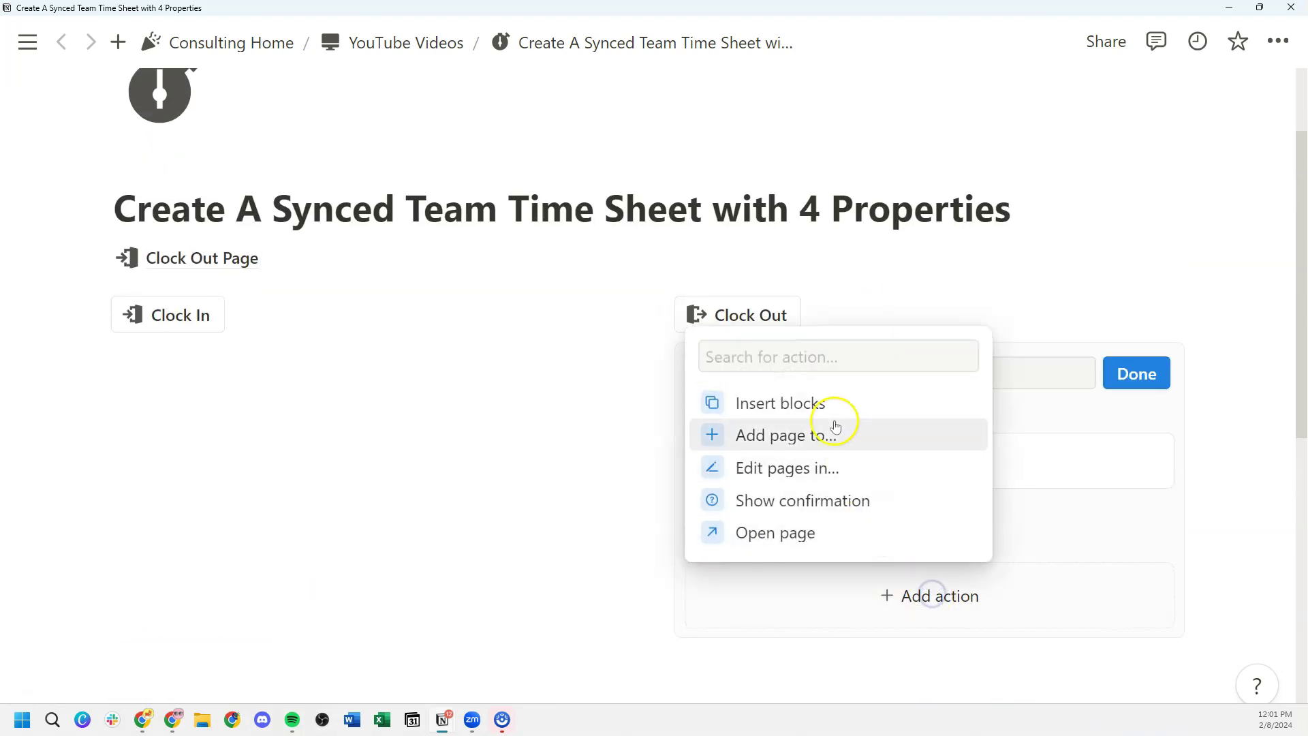
left_click(788, 530)
left_click(808, 596)
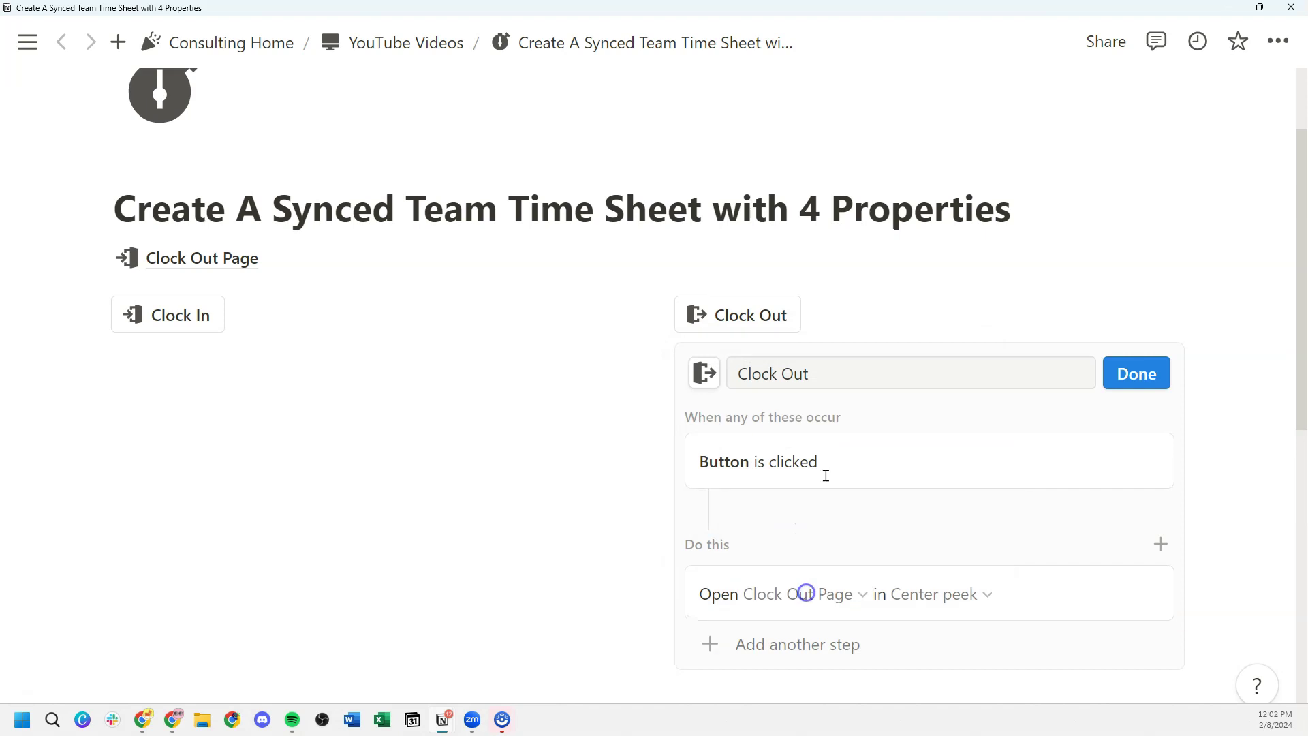
left_click(1134, 373)
Step: Test the Clock Out button, then close the Clock Out Page center peek
left_click(749, 314)
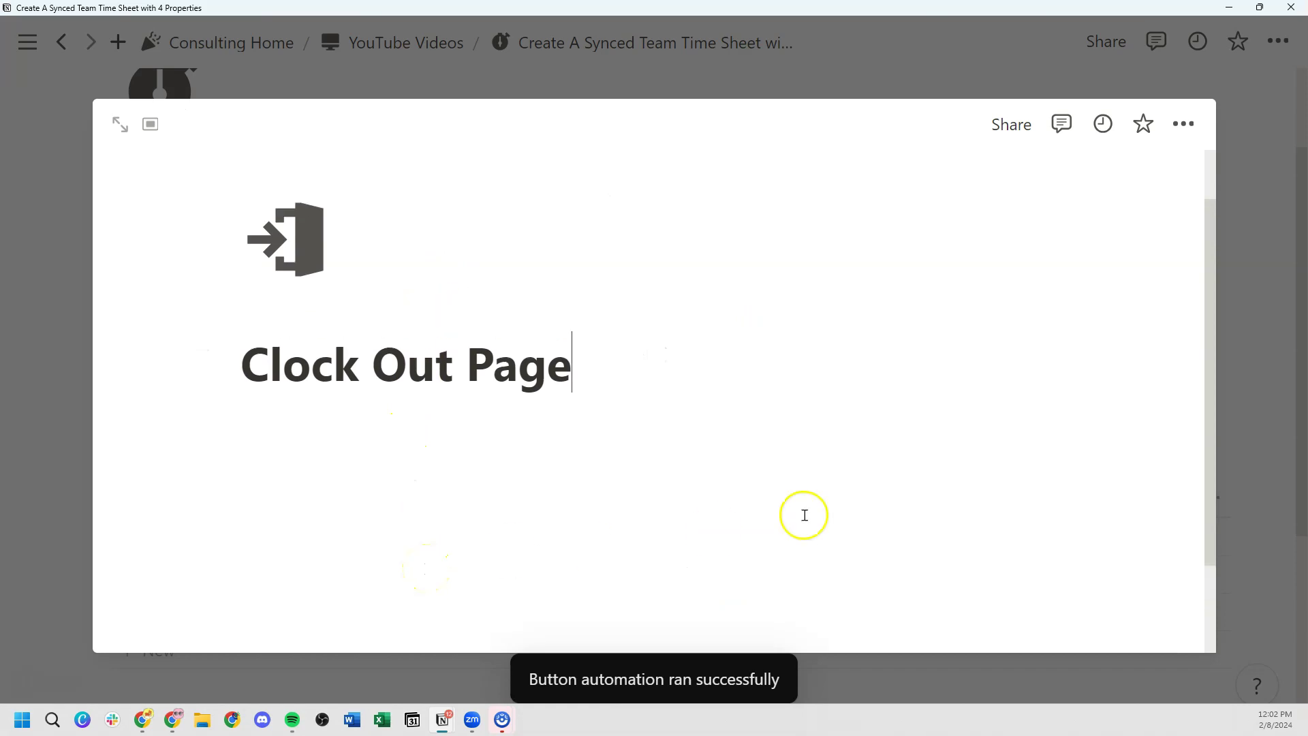
left_click(1249, 274)
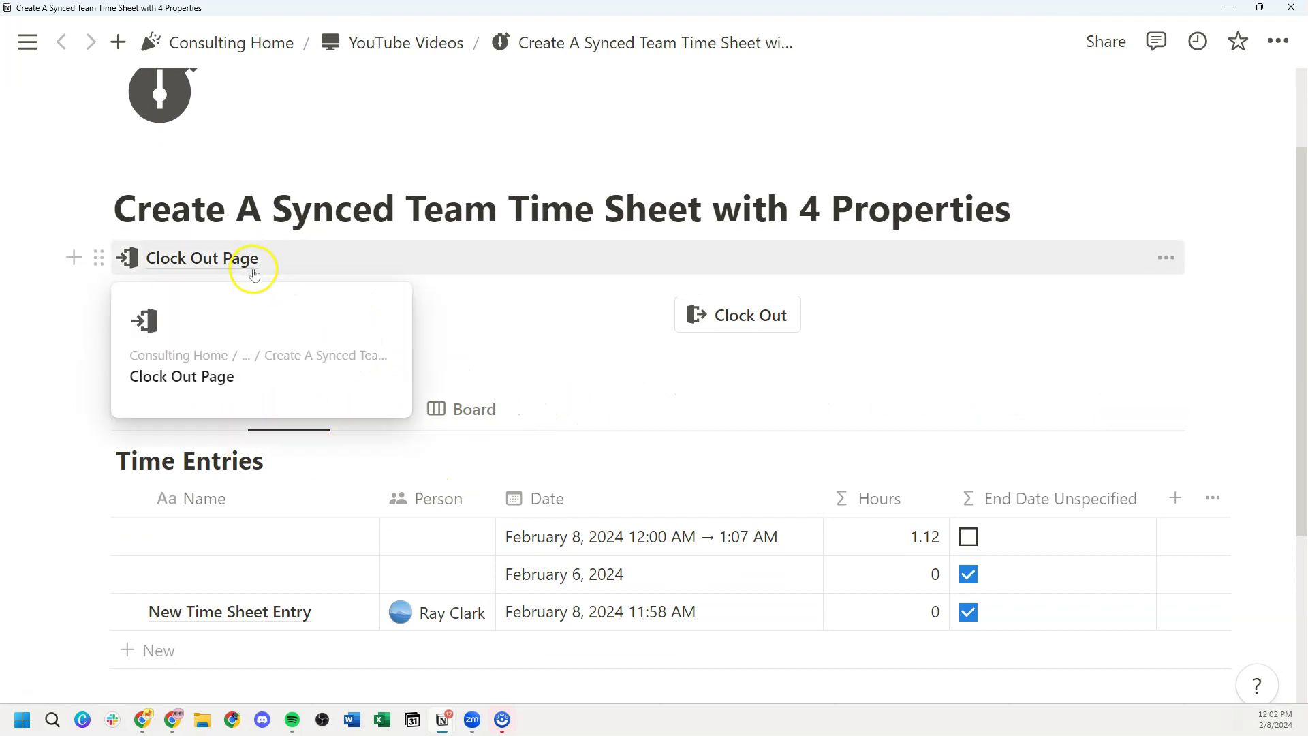
mouse_move(258, 273)
Step: On Clock Out Page, link the Time Entries database using a copy of the No End Date view
left_click(201, 315)
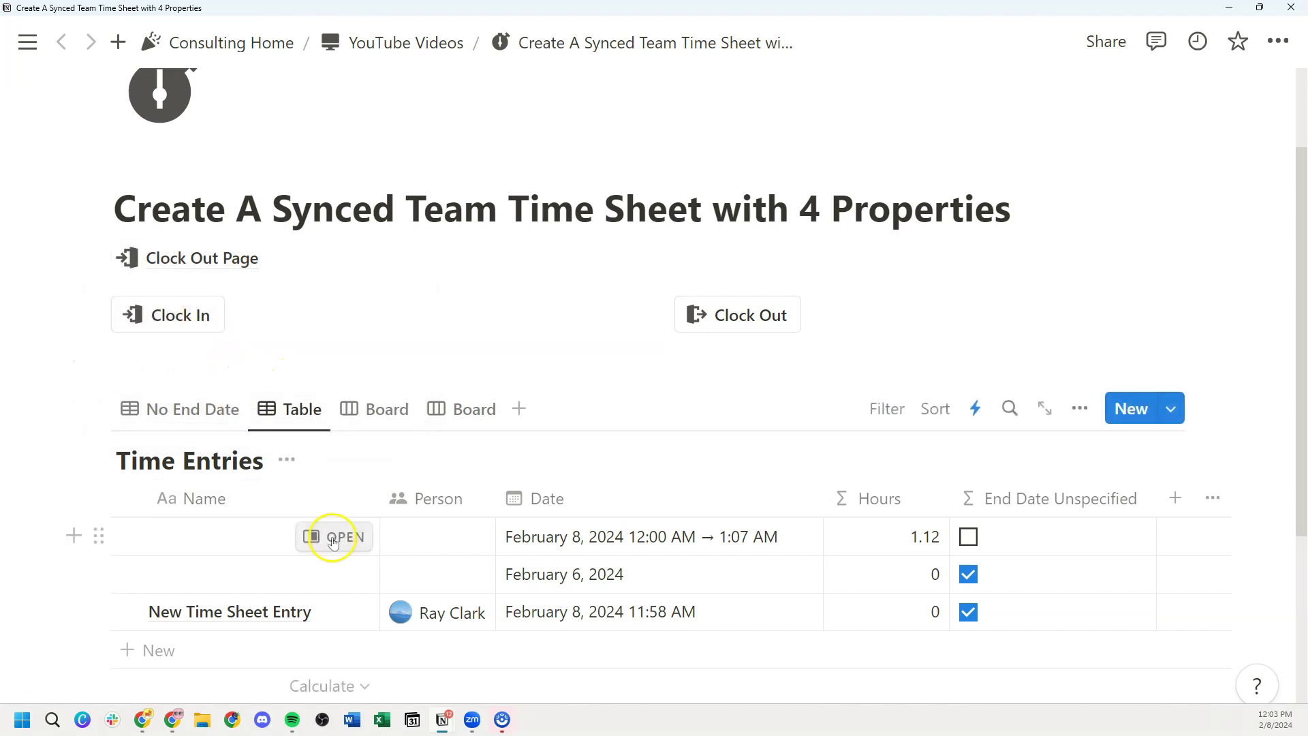
left_click(176, 261)
left_click(389, 479)
left_click(875, 356)
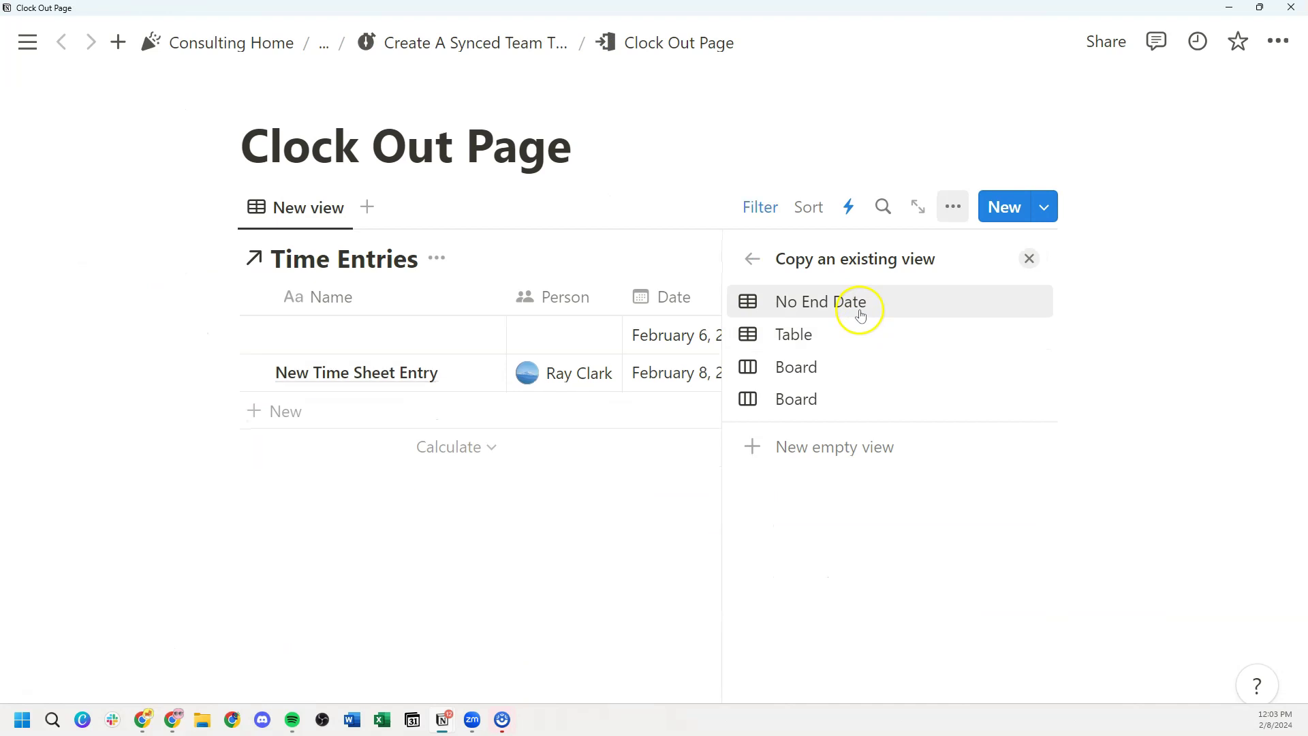
left_click(861, 314)
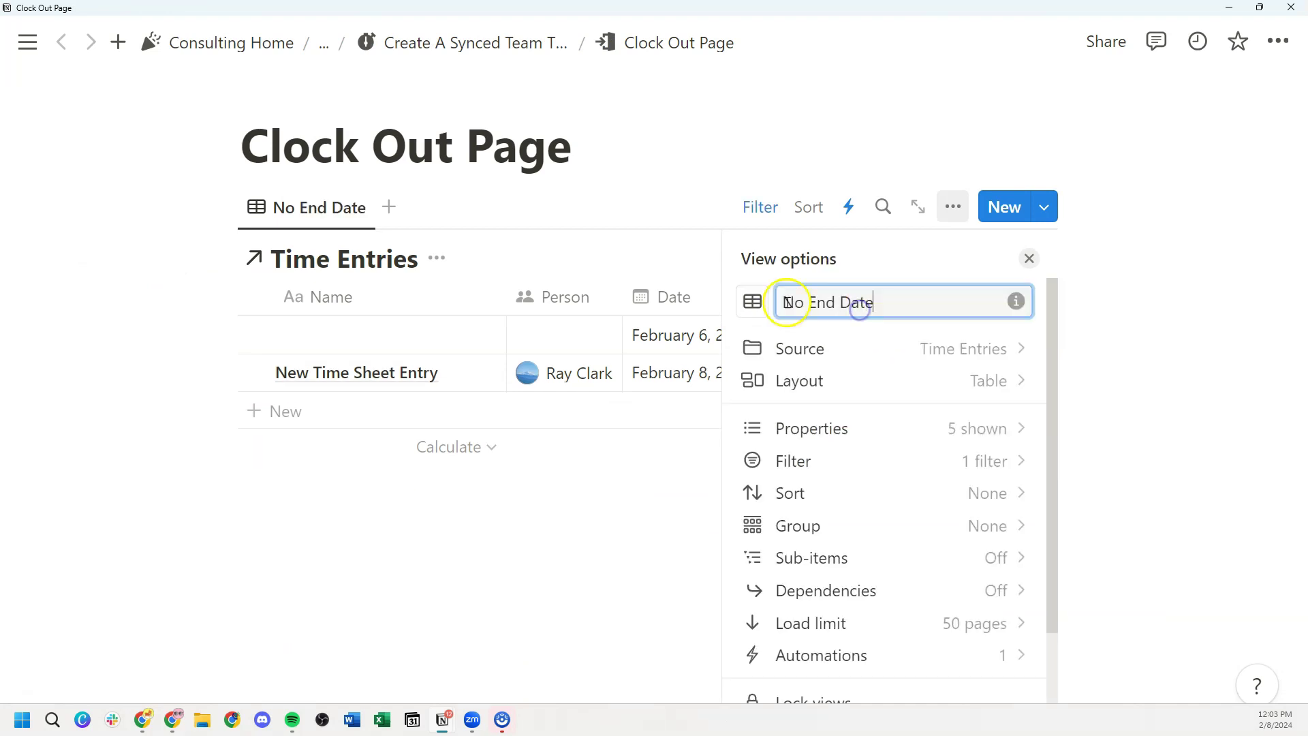
left_click(1029, 259)
Step: Hide the database title, check the End Date Unspecified filter, and add a line under the title
left_click(439, 288)
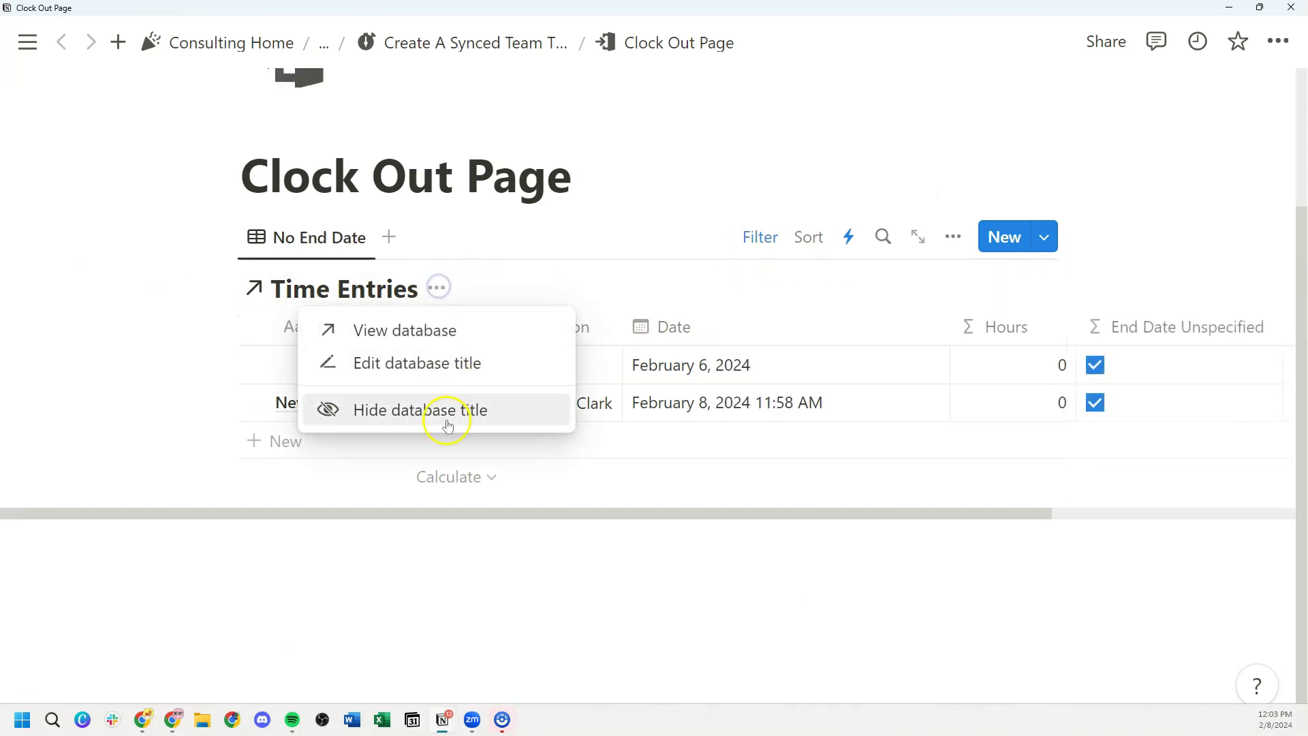
left_click(441, 411)
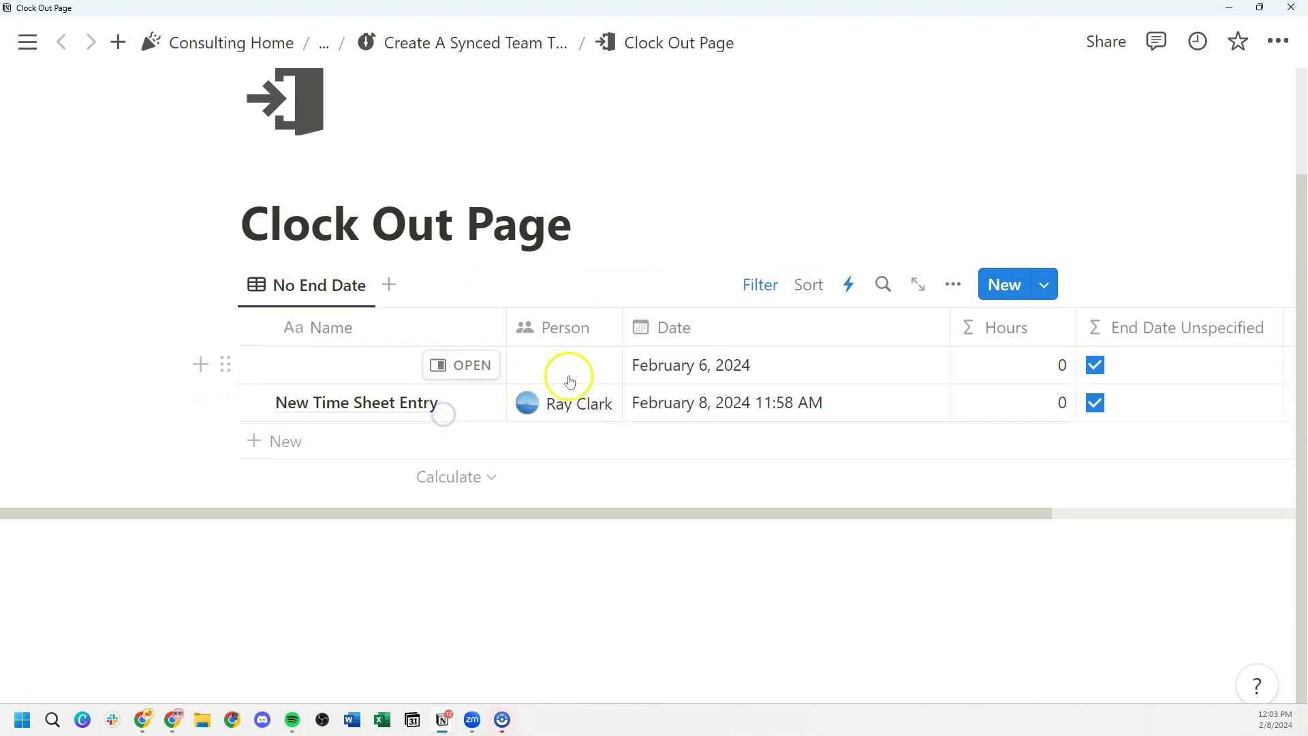
left_click(756, 285)
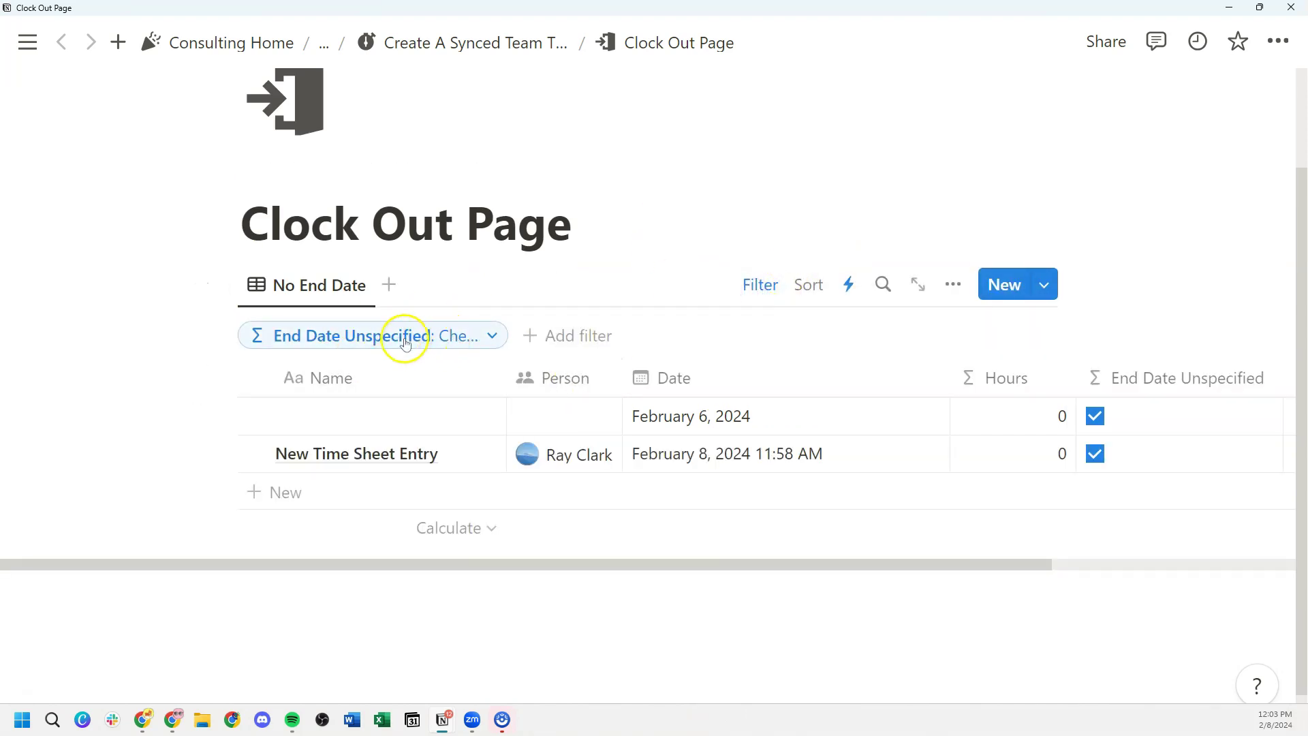
left_click(479, 339)
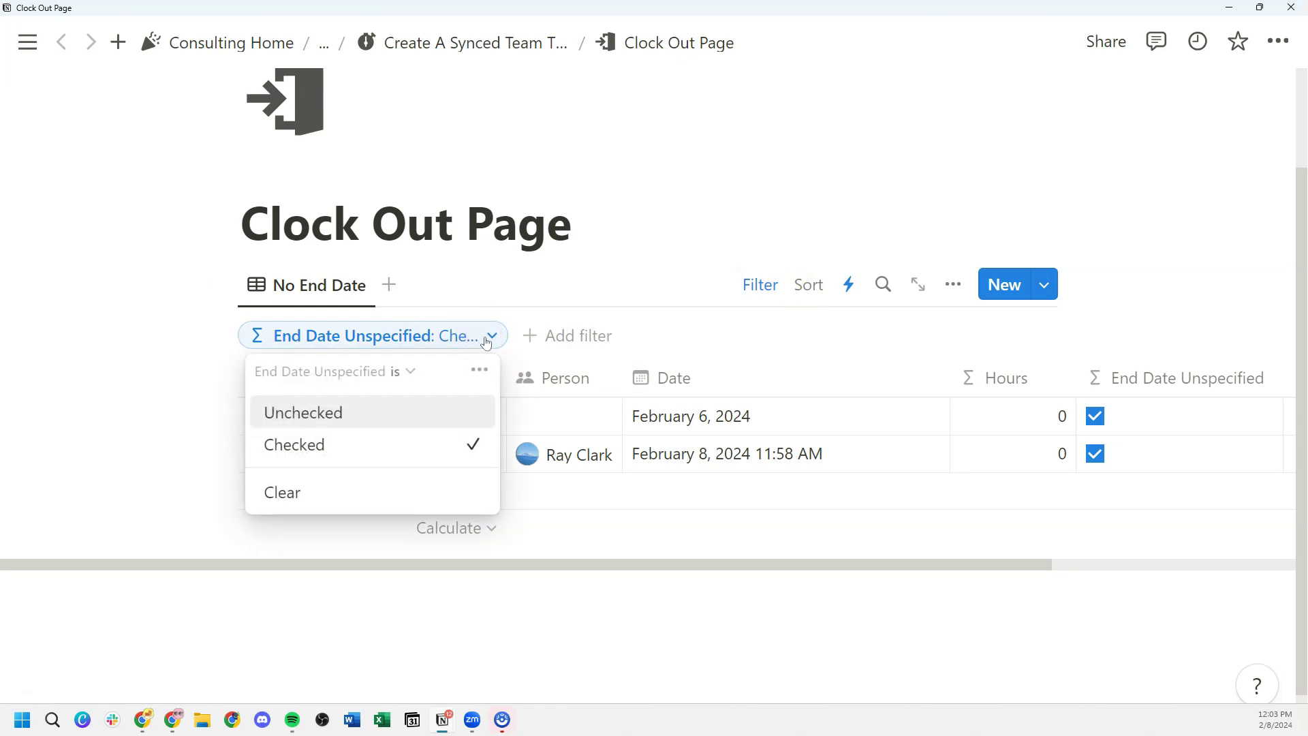
left_click(619, 263)
left_click(604, 211)
key("Return")
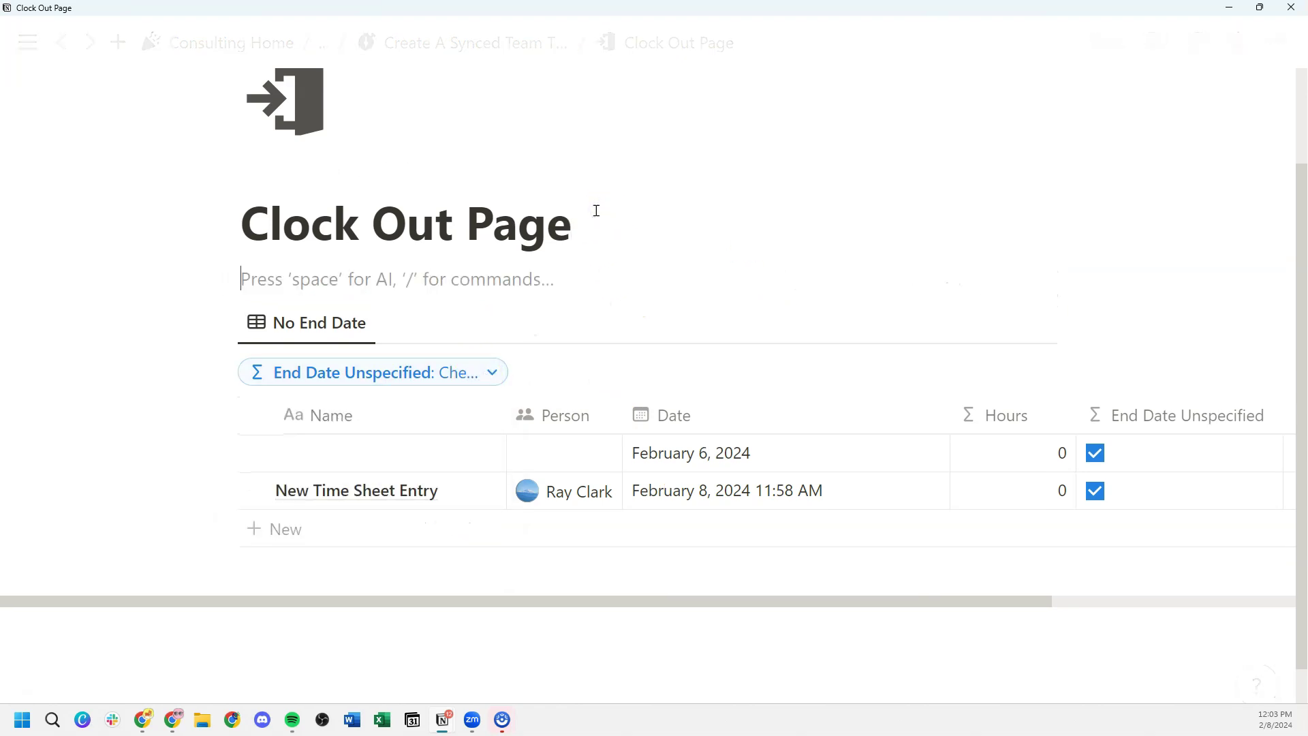
scroll(599, 210, "up", 1)
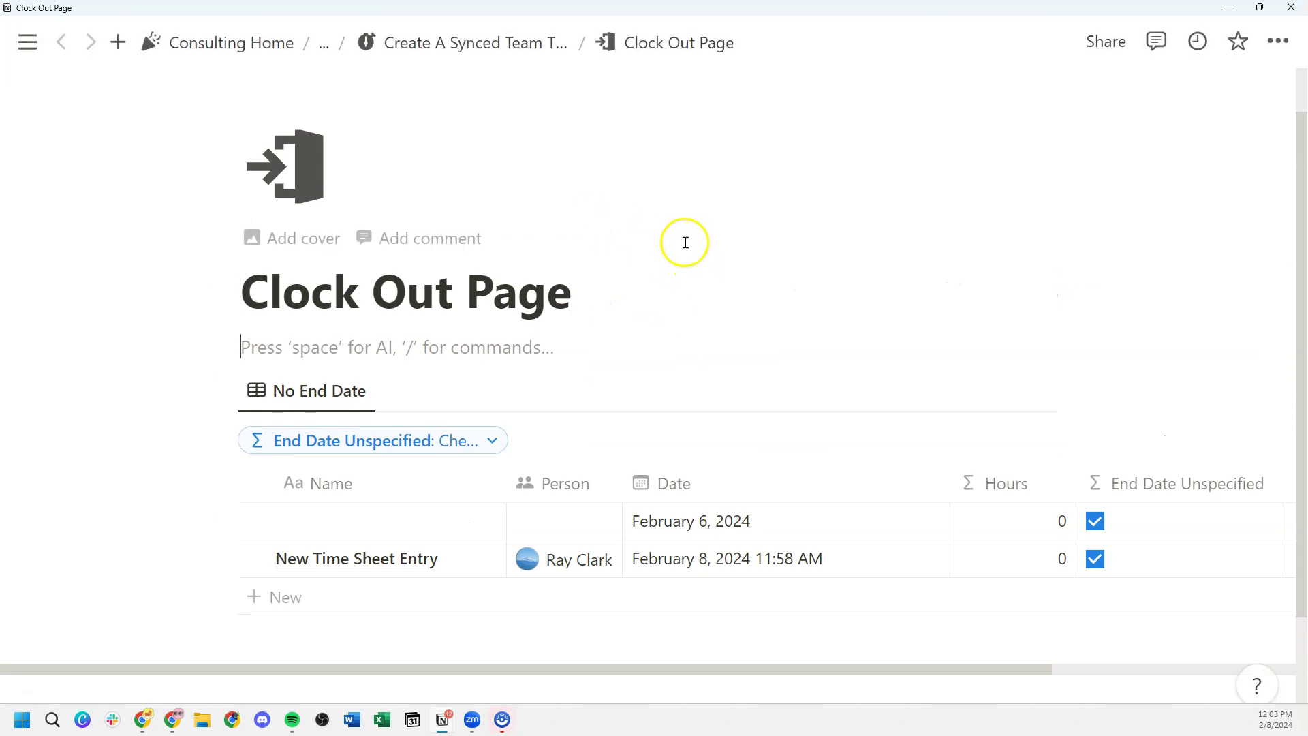
Step: Add a Person contains Me filter and rename the view to 'Clock Out Here!'
left_click(591, 439)
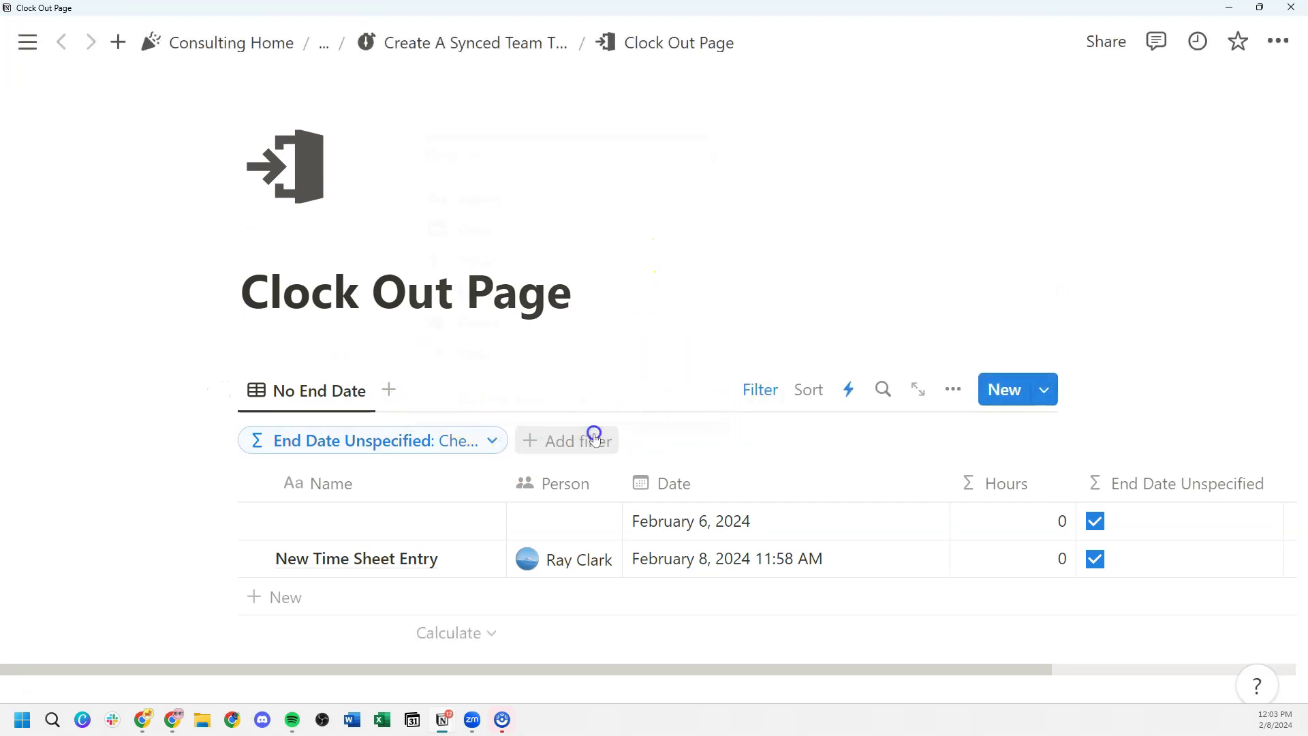
left_click(578, 333)
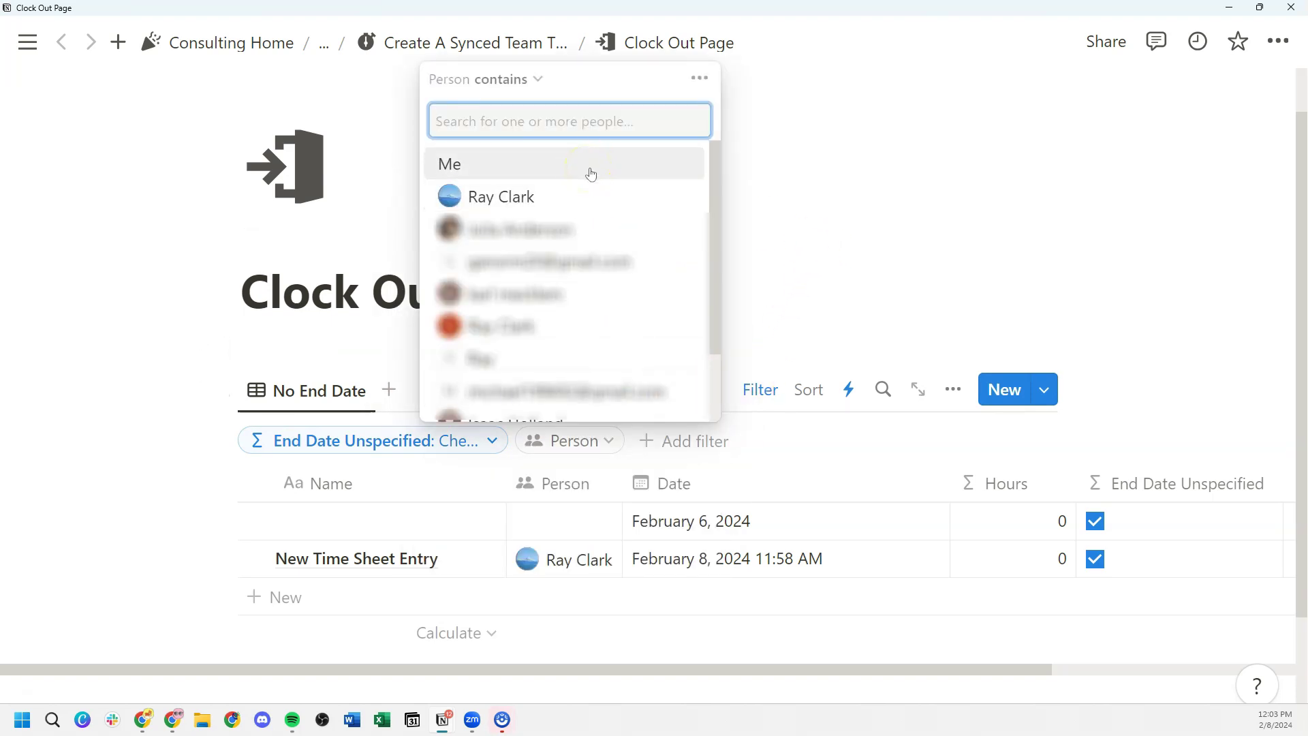
left_click(566, 171)
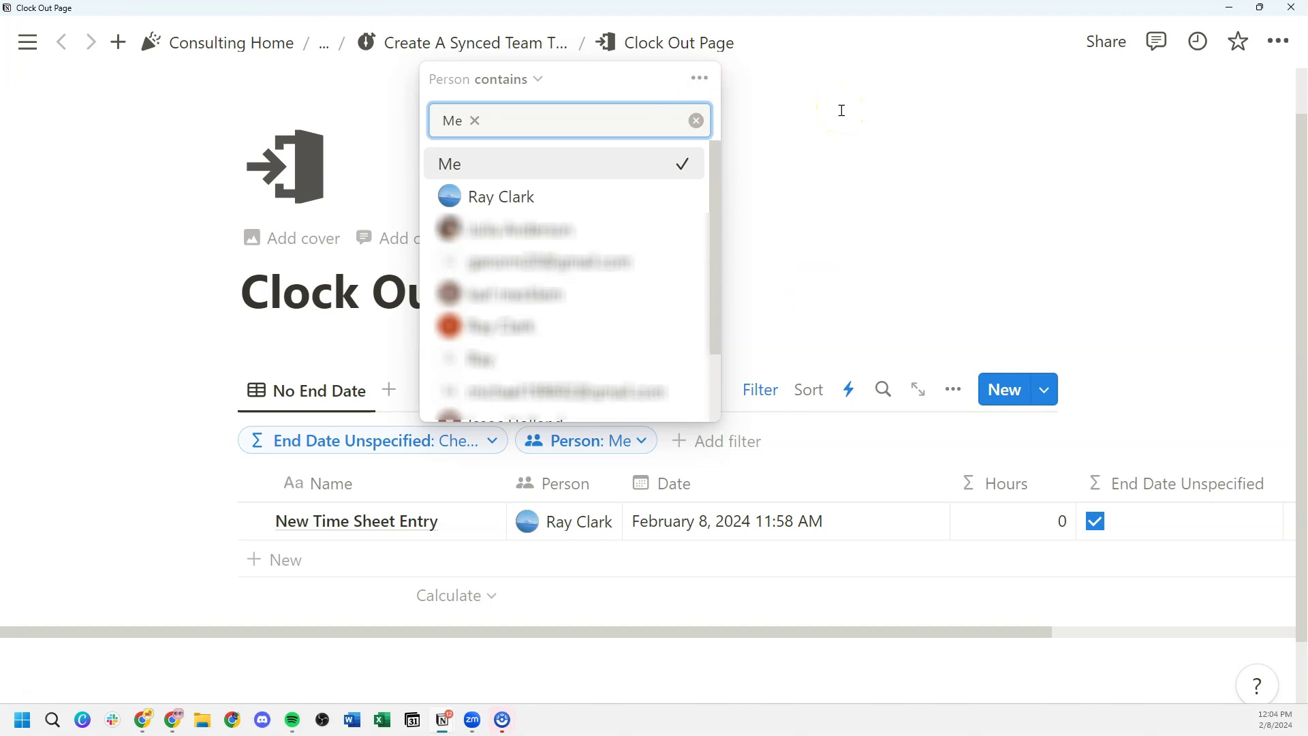
left_click(634, 608)
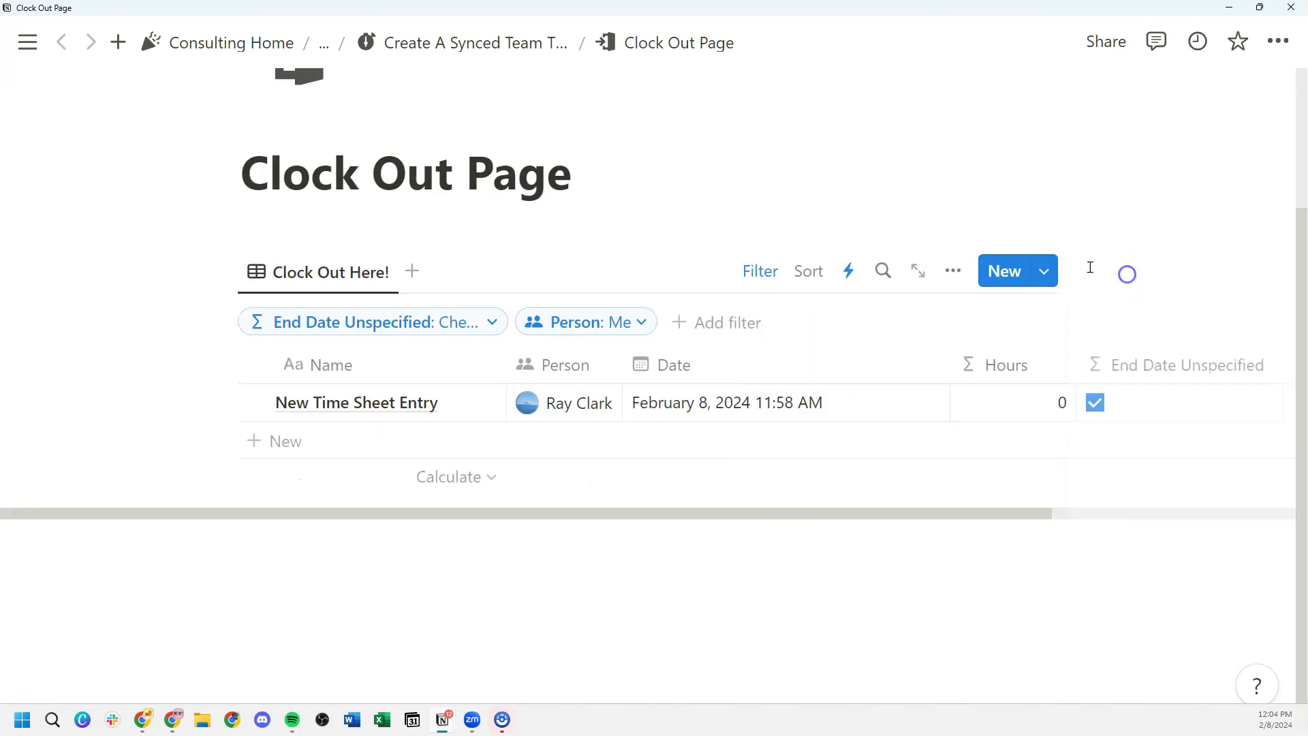
scroll(496, 272, "up", 3)
left_click(349, 448)
left_click(751, 359)
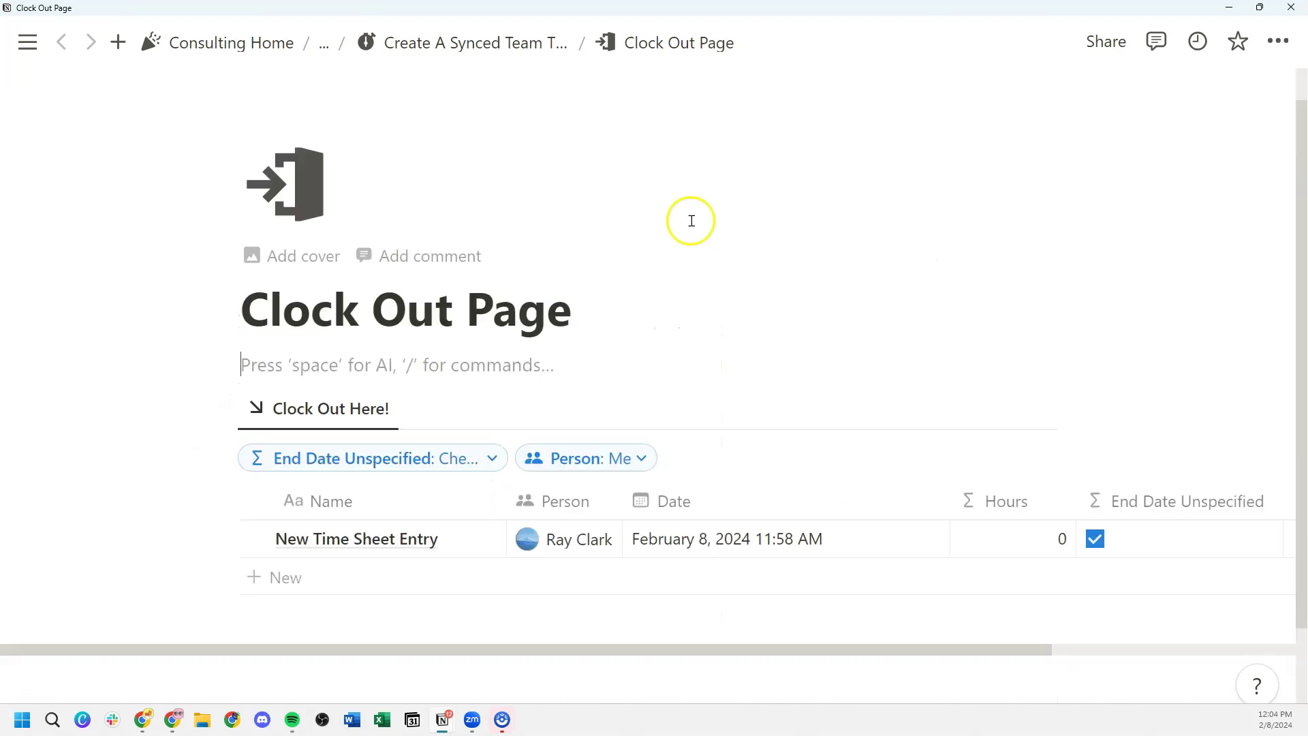
Step: Clock in a new 12:04 PM entry, then use Clock Out to open Clock Out Page
key("ctrl+[")
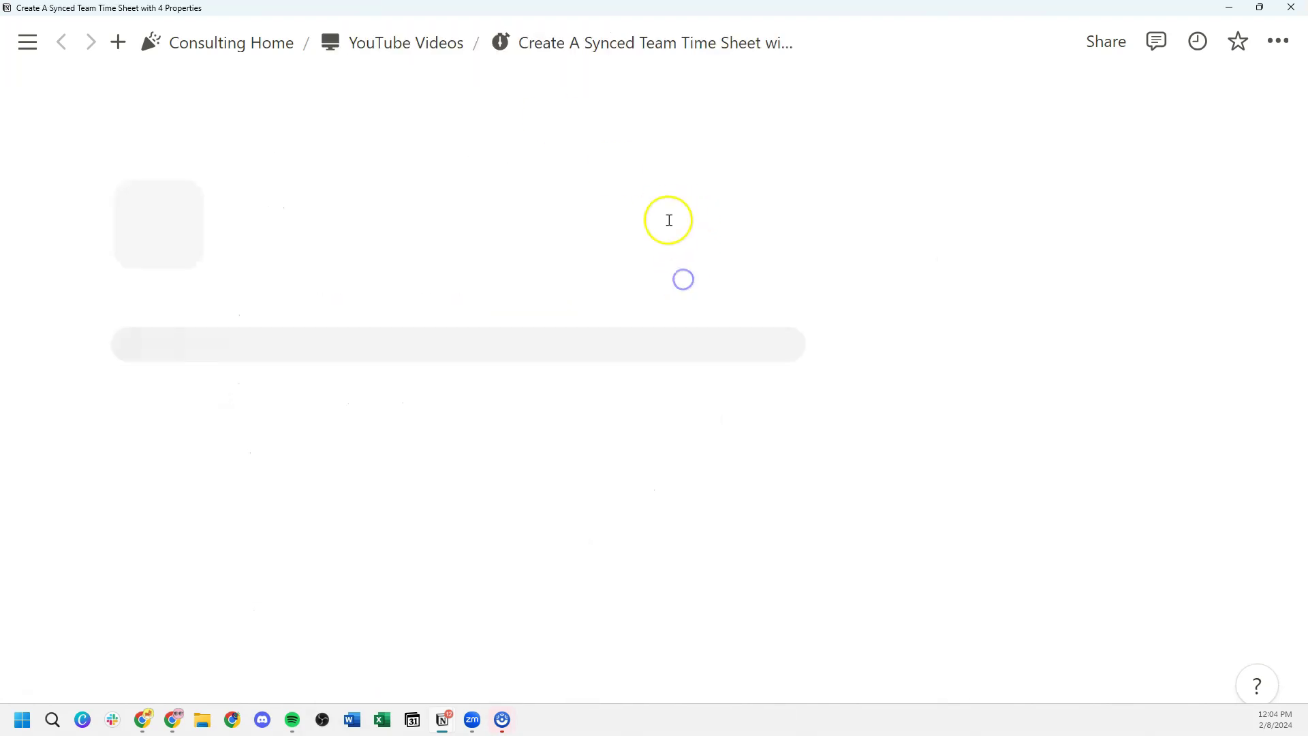
scroll(639, 226, "down", 2)
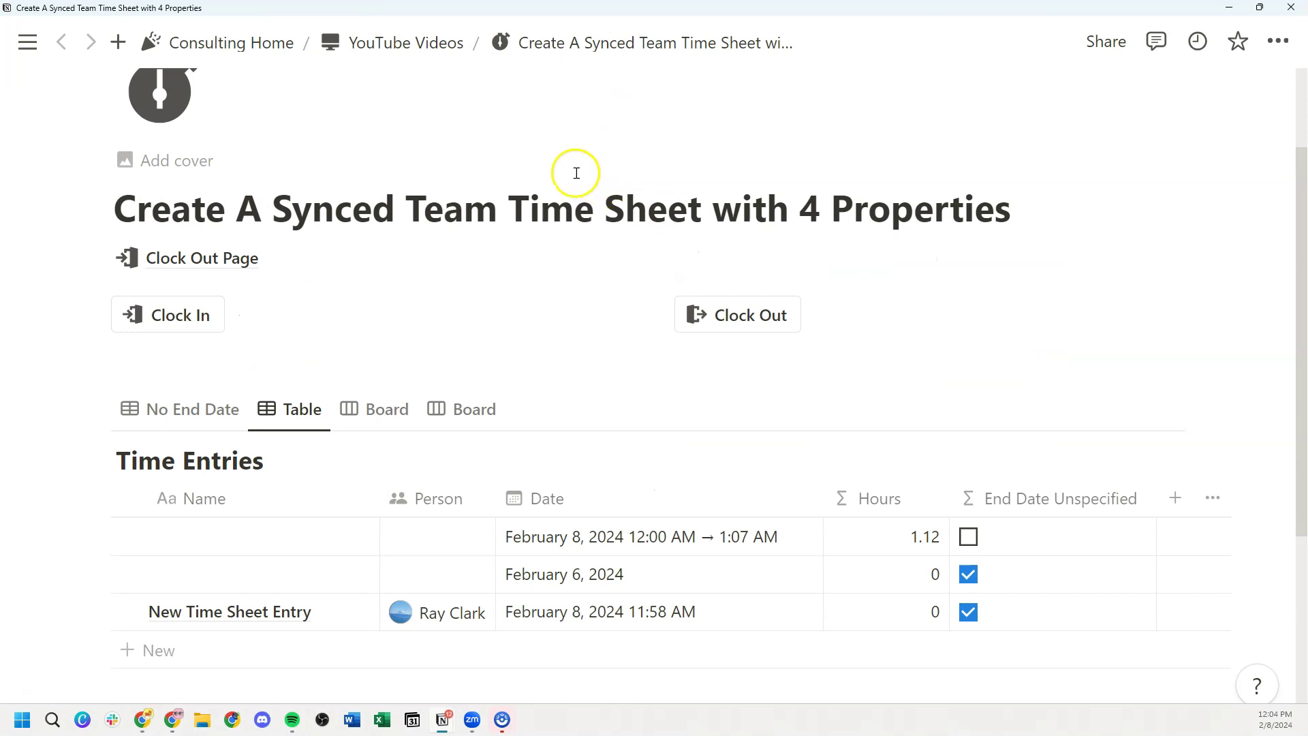
left_click(194, 330)
scroll(272, 327, "down", 1)
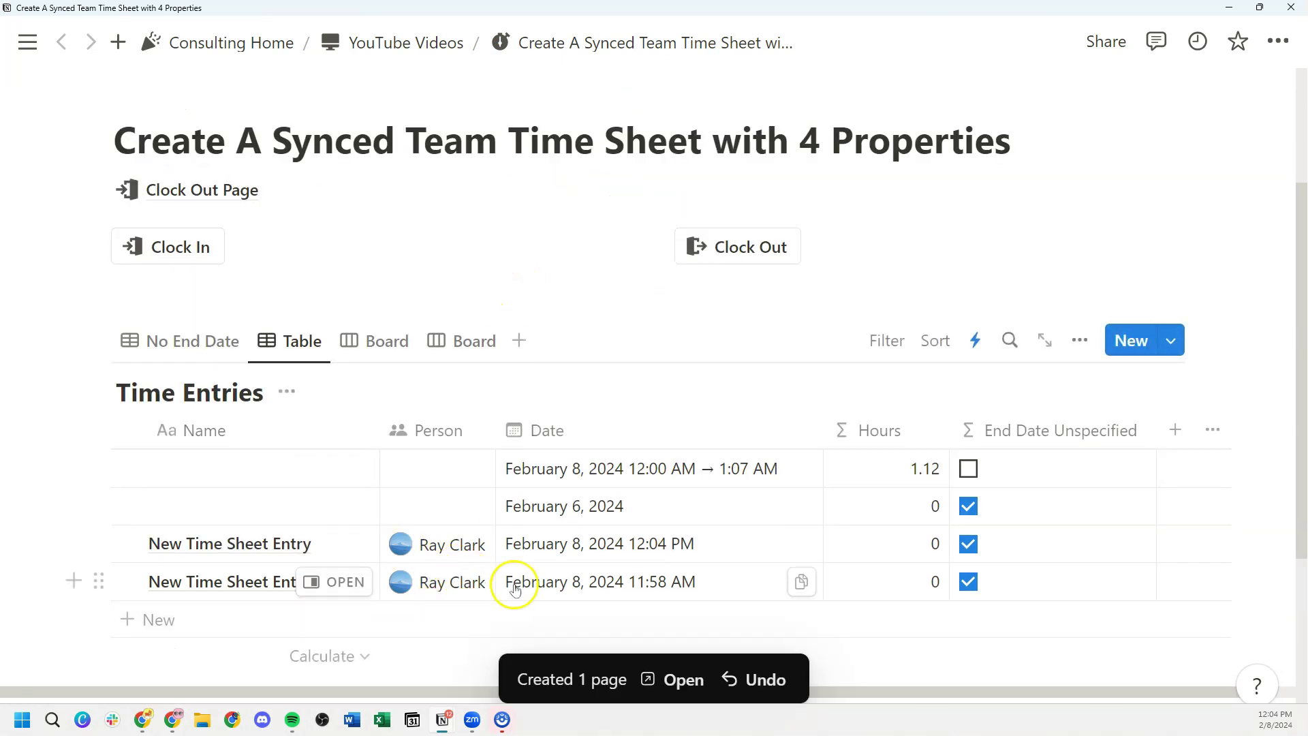
left_click(762, 258)
Step: Delete the older 11:58 AM entry from the Clock Out view
scroll(680, 286, "down", 2)
mouse_move(759, 622)
left_mouse_down()
mouse_move(858, 625)
mouse_move(776, 622)
left_mouse_up()
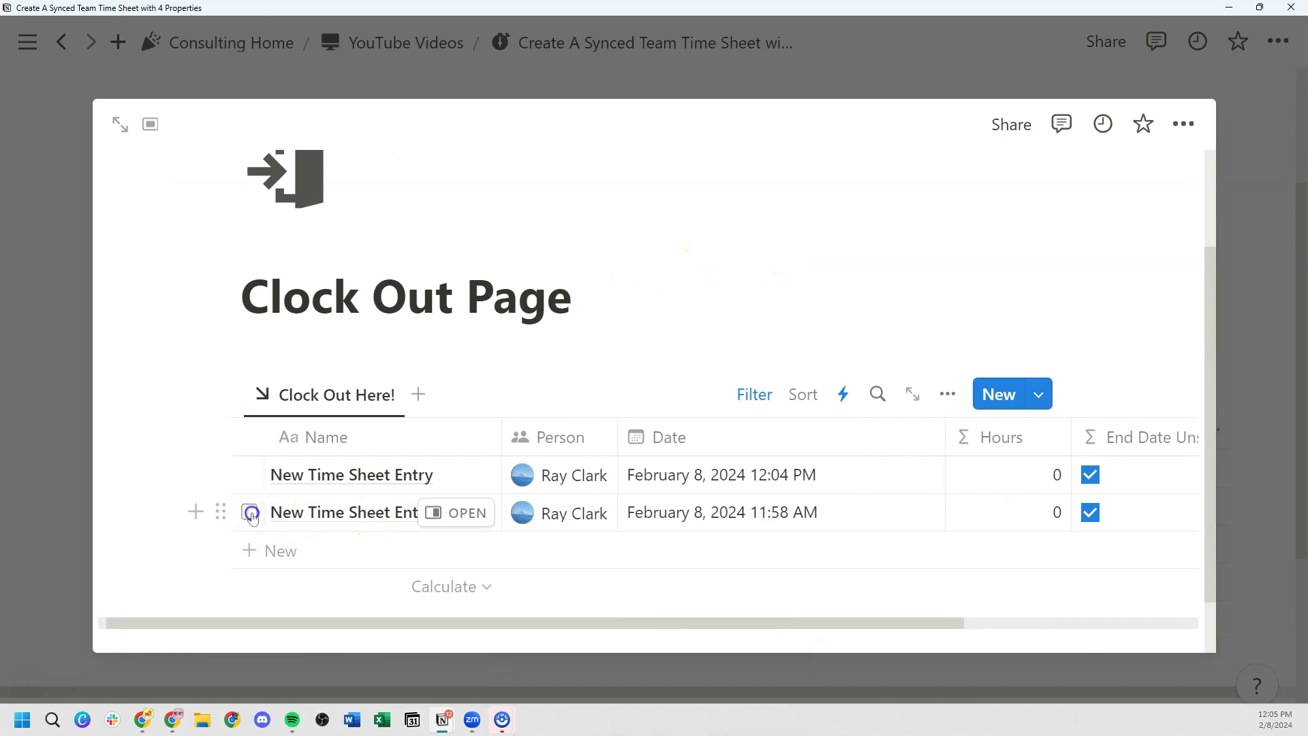
key("Delete")
left_click_drag(847, 588, 1059, 586)
left_click_drag(914, 585, 794, 584)
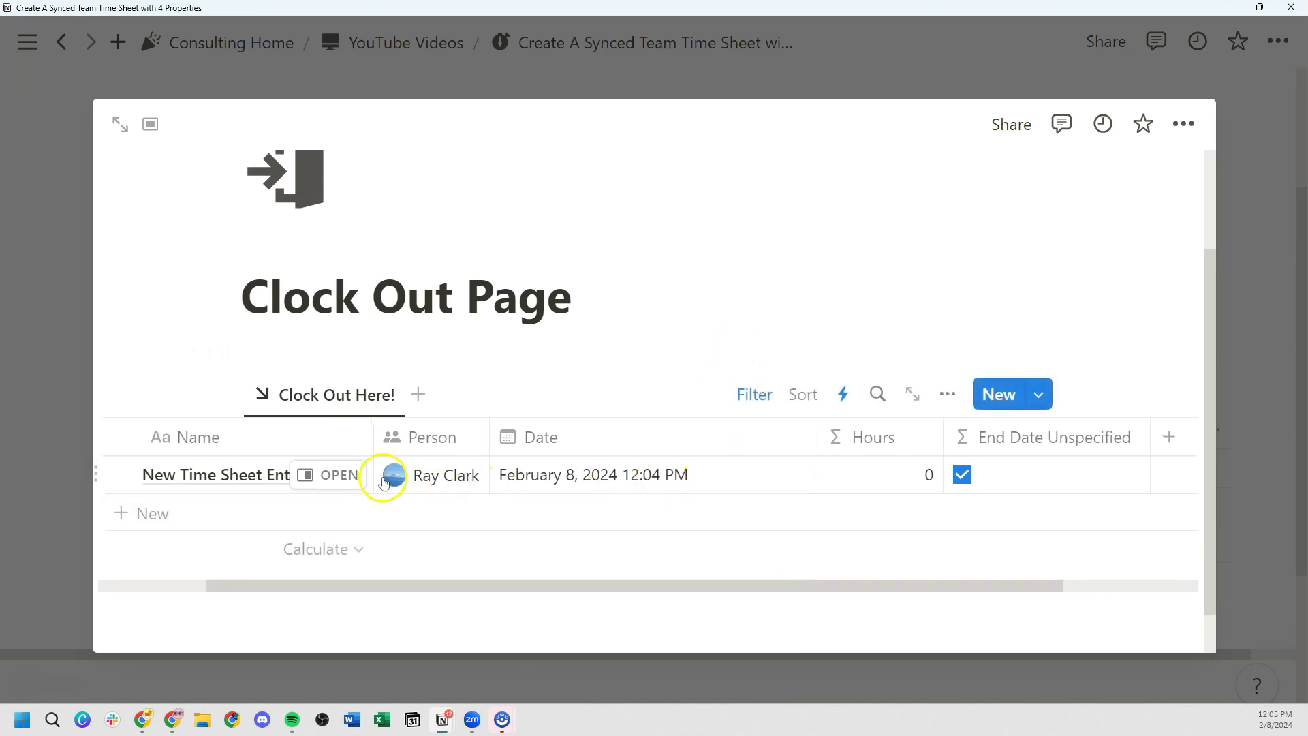
Step: Add a 1:04 PM end time to the 12:04 PM entry and close its side peek
left_click(348, 475)
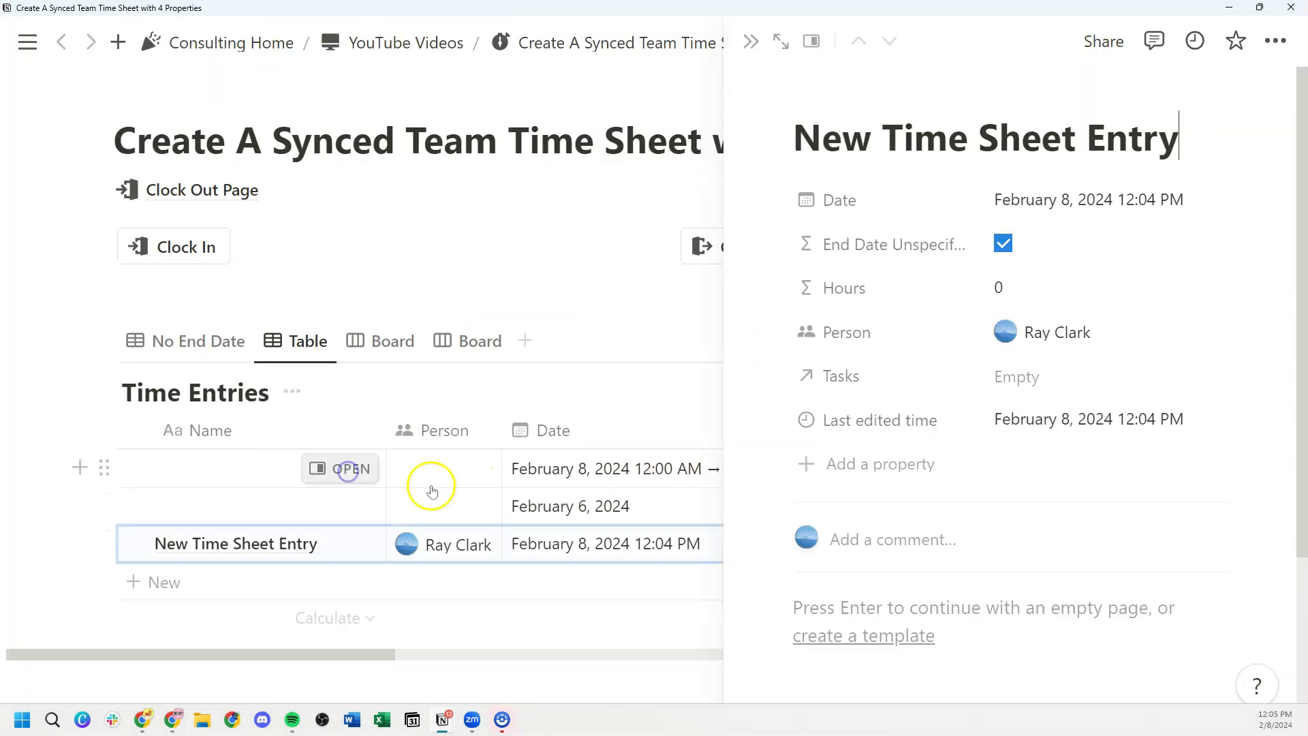
left_click(1102, 213)
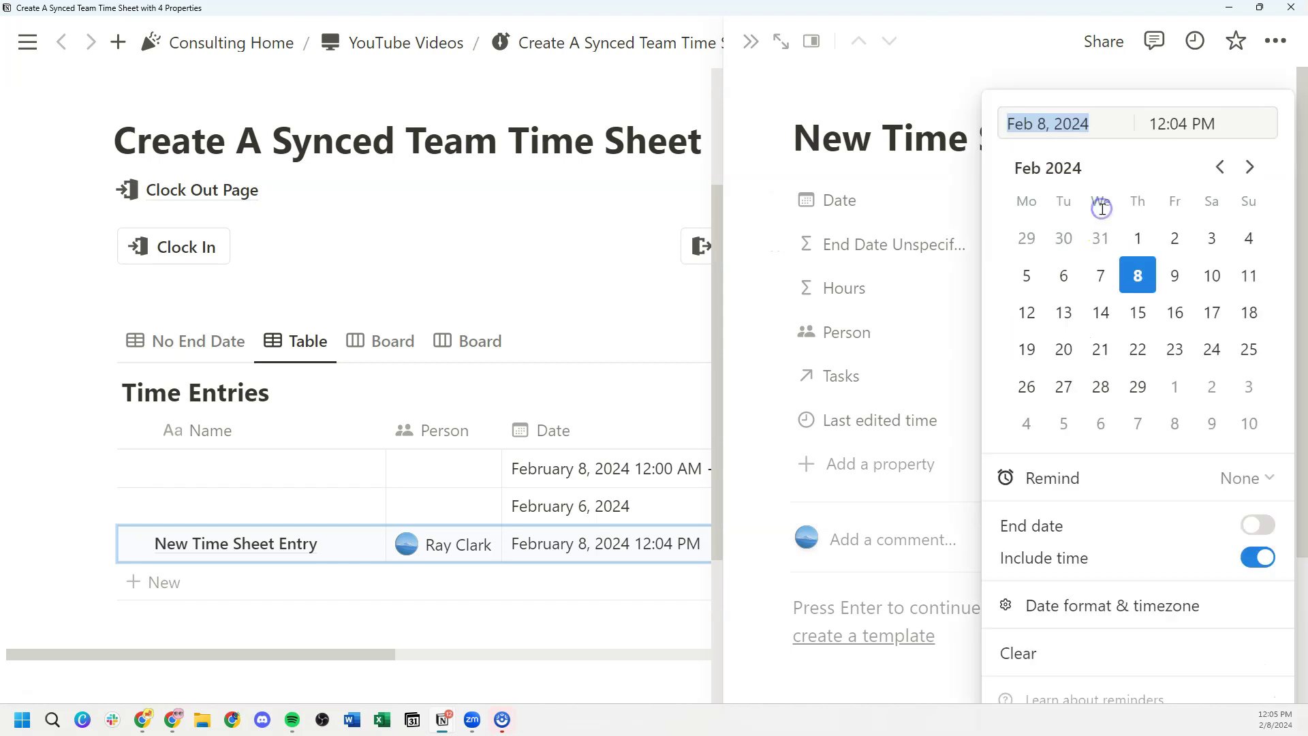
left_click(1255, 526)
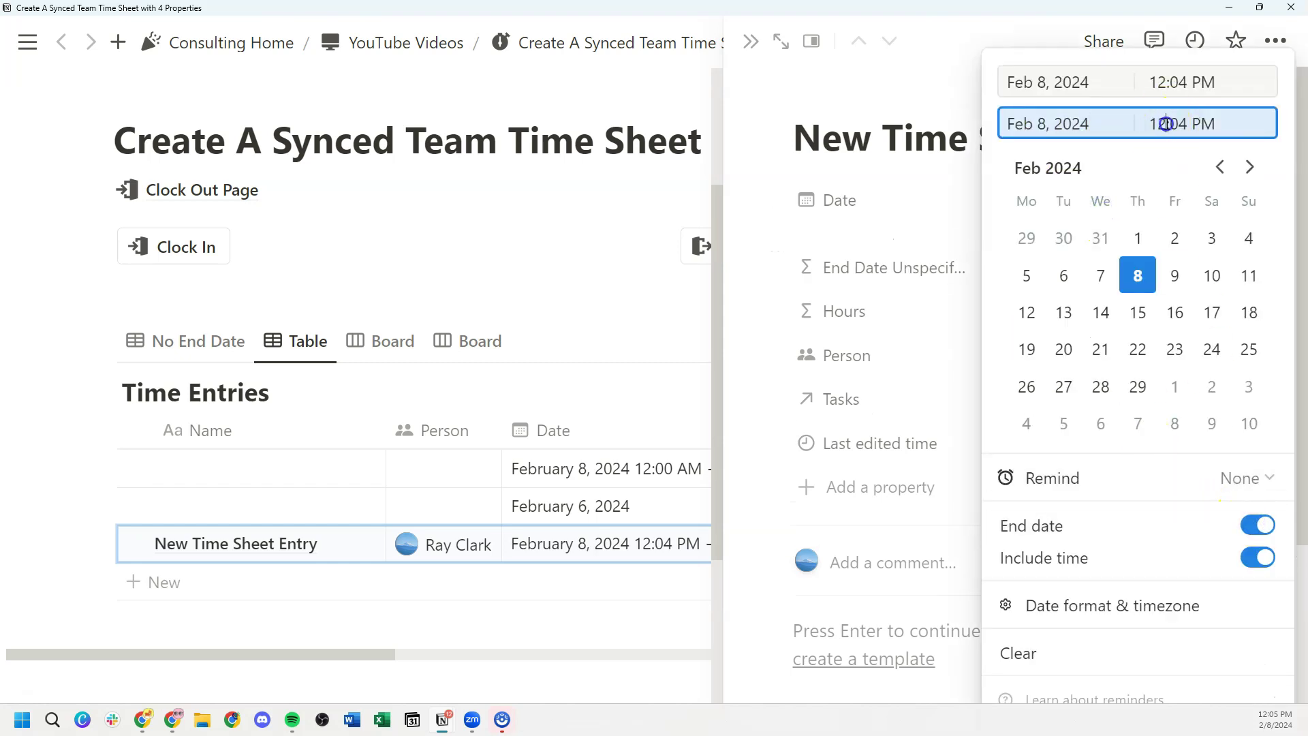
key("BackSpace")
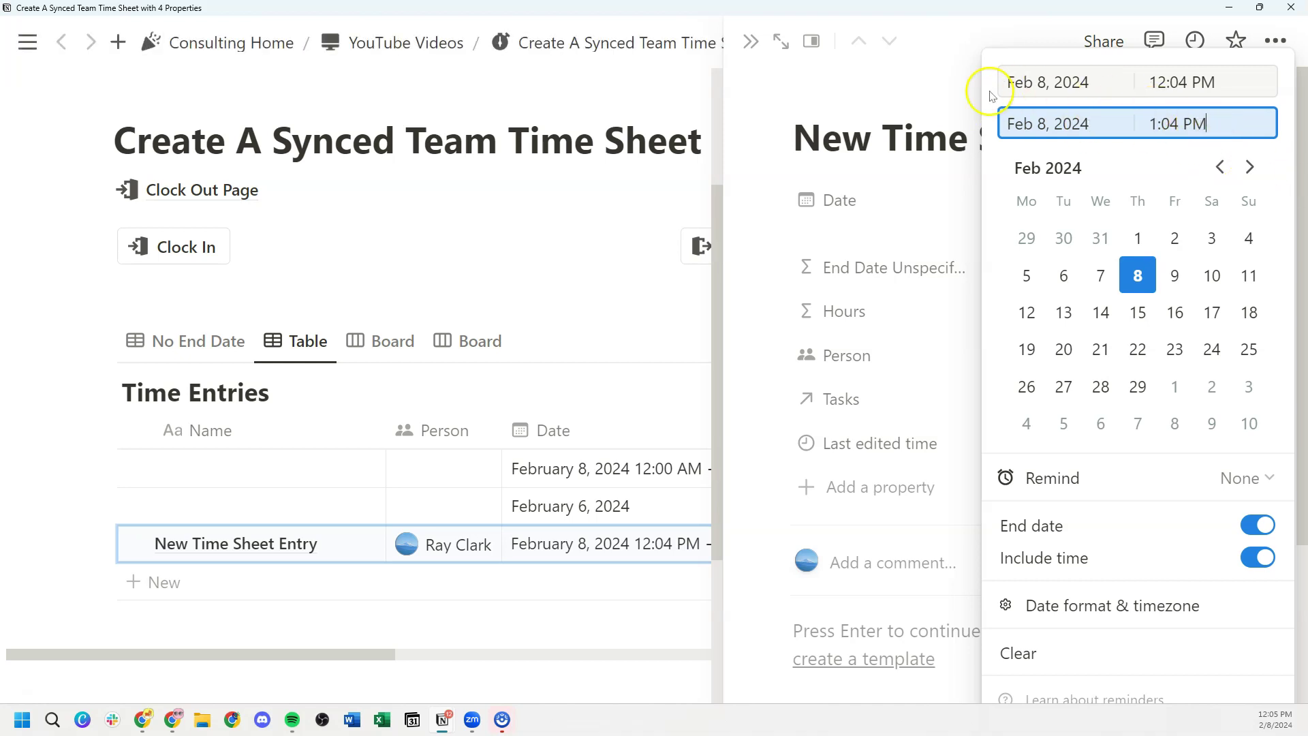
left_click(932, 103)
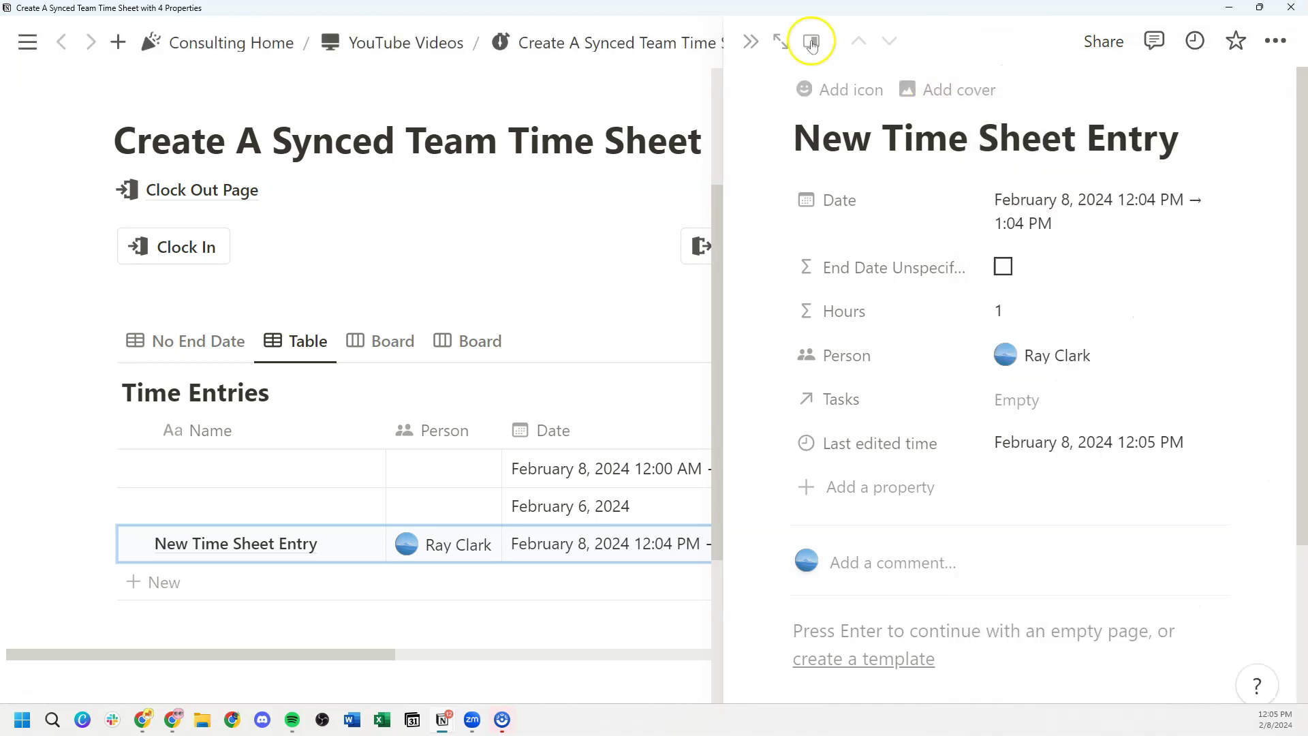
left_click(751, 42)
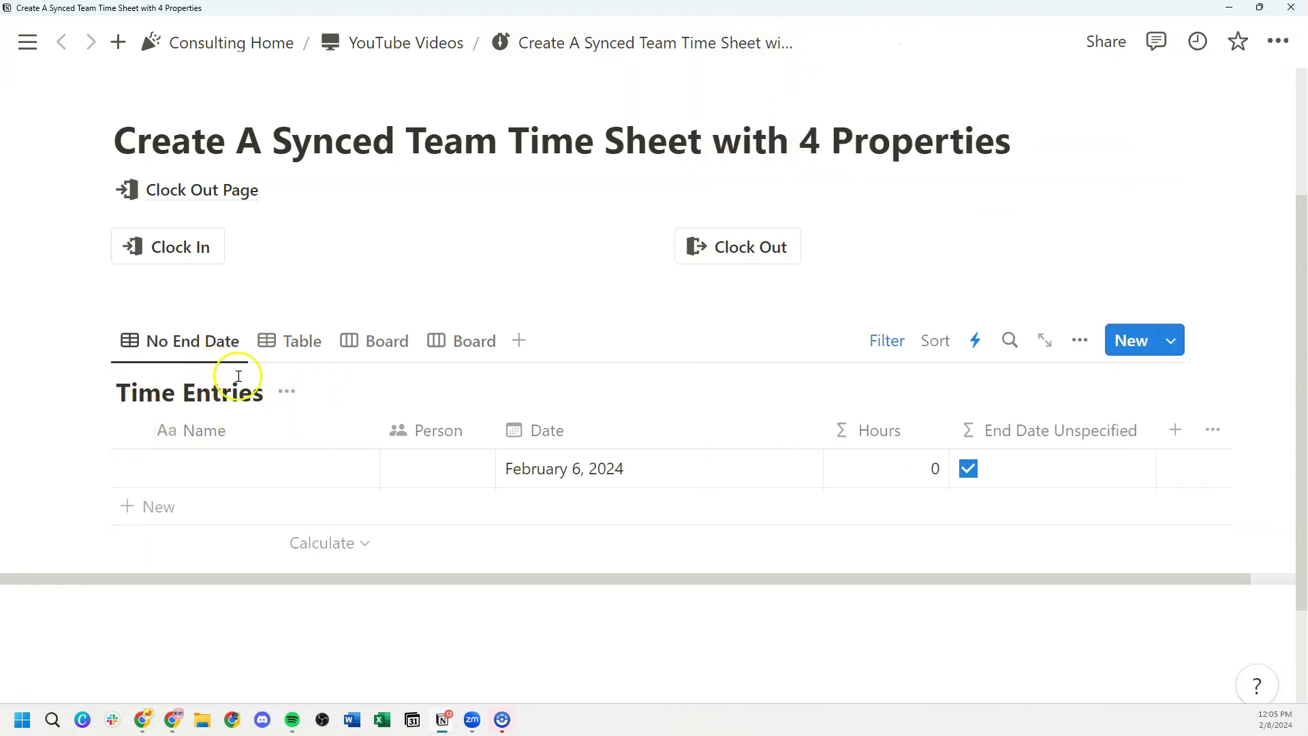
Step: Set the person board's group calculation to Sum of Hours
scroll(406, 477, "up", 1)
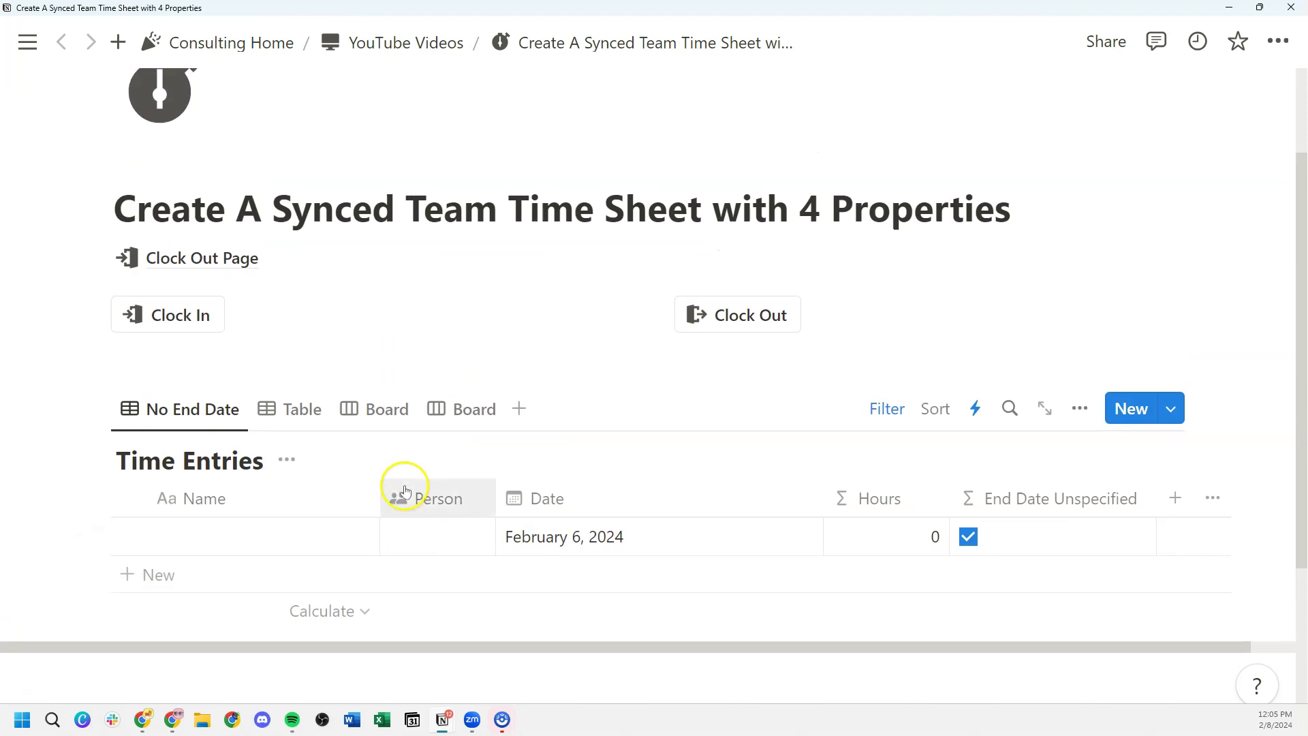
left_click(388, 412)
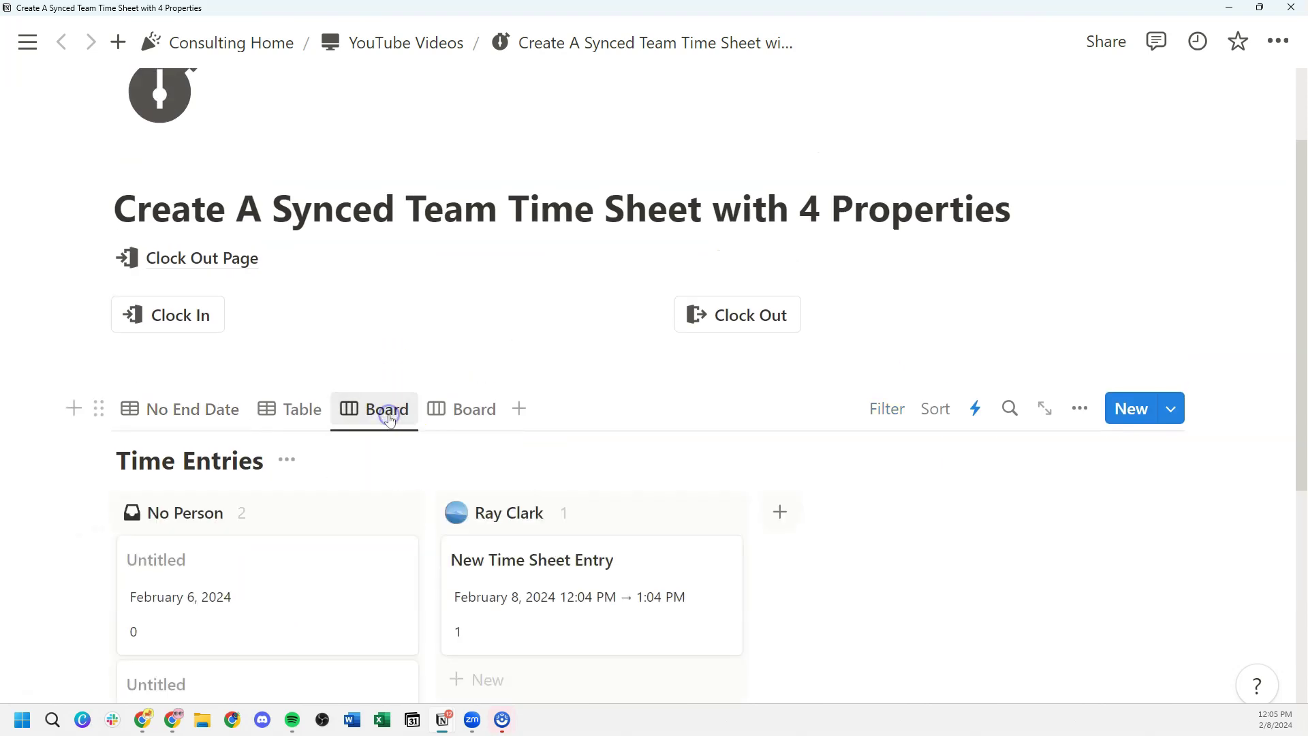
scroll(517, 426, "down", 1)
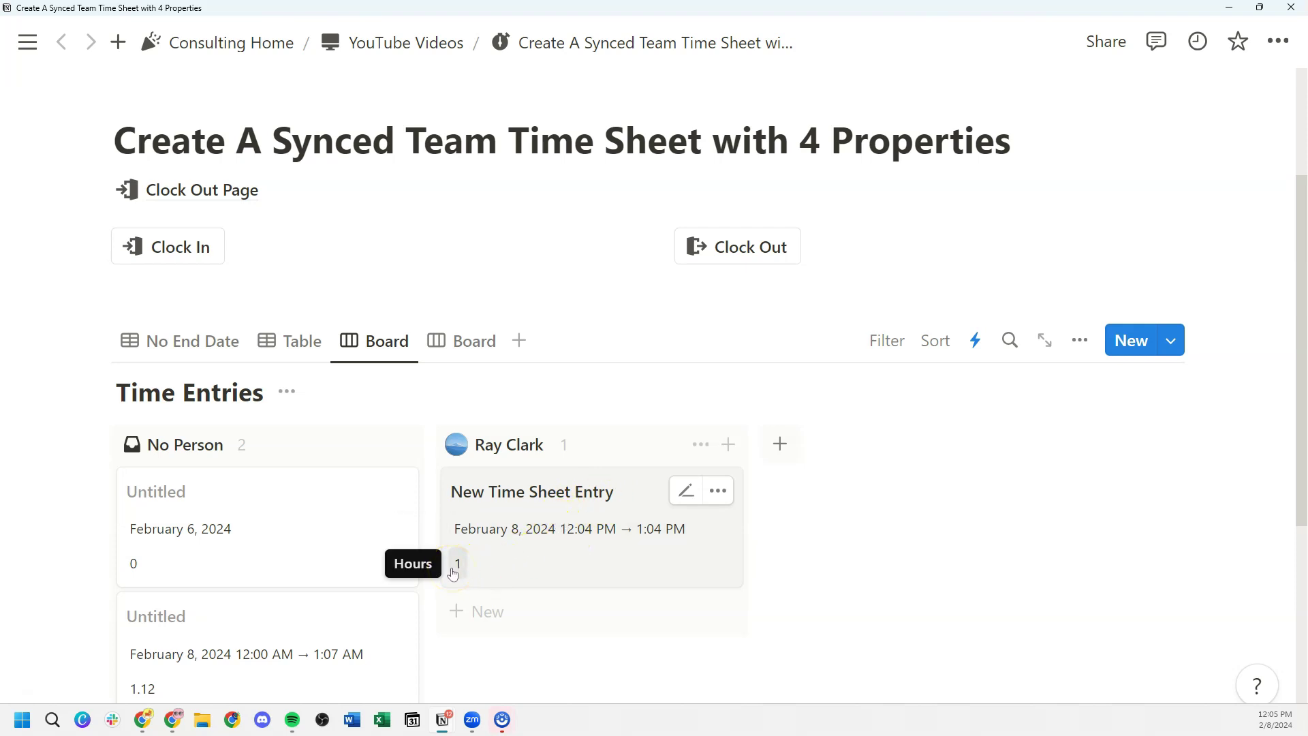
left_click(569, 444)
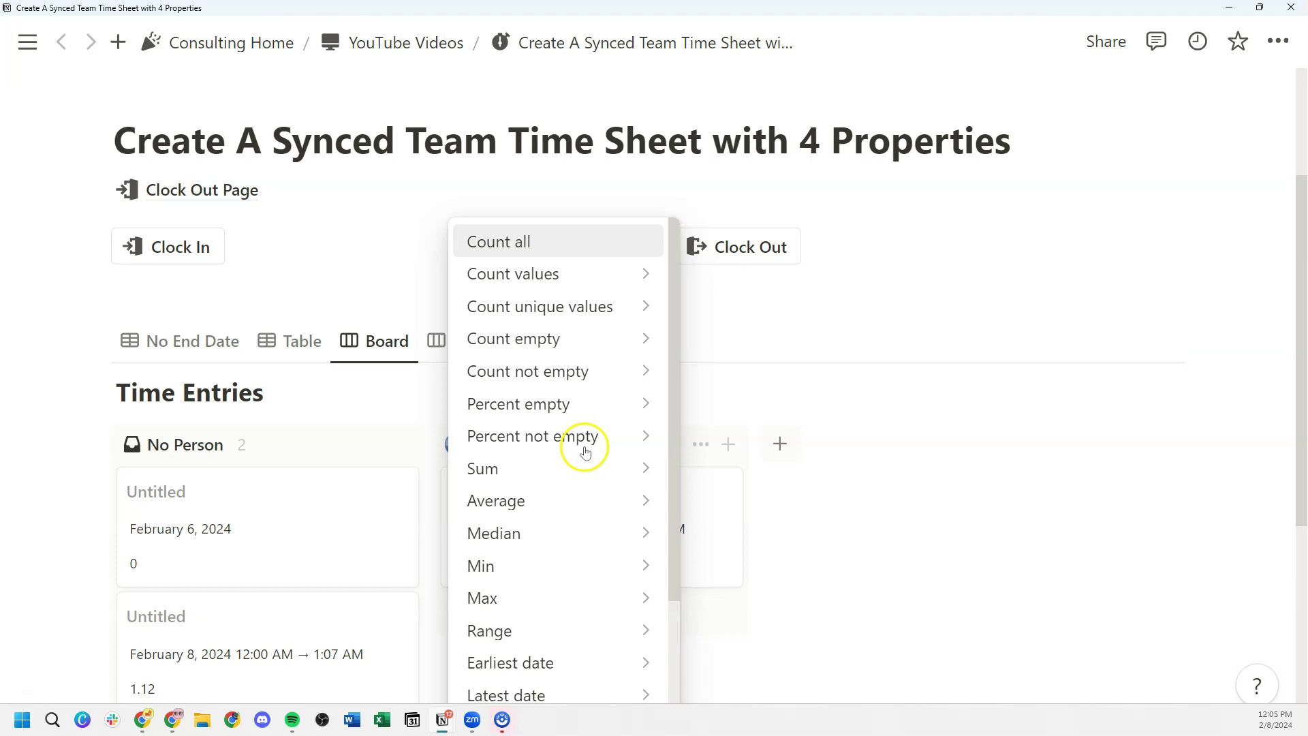
mouse_move(569, 480)
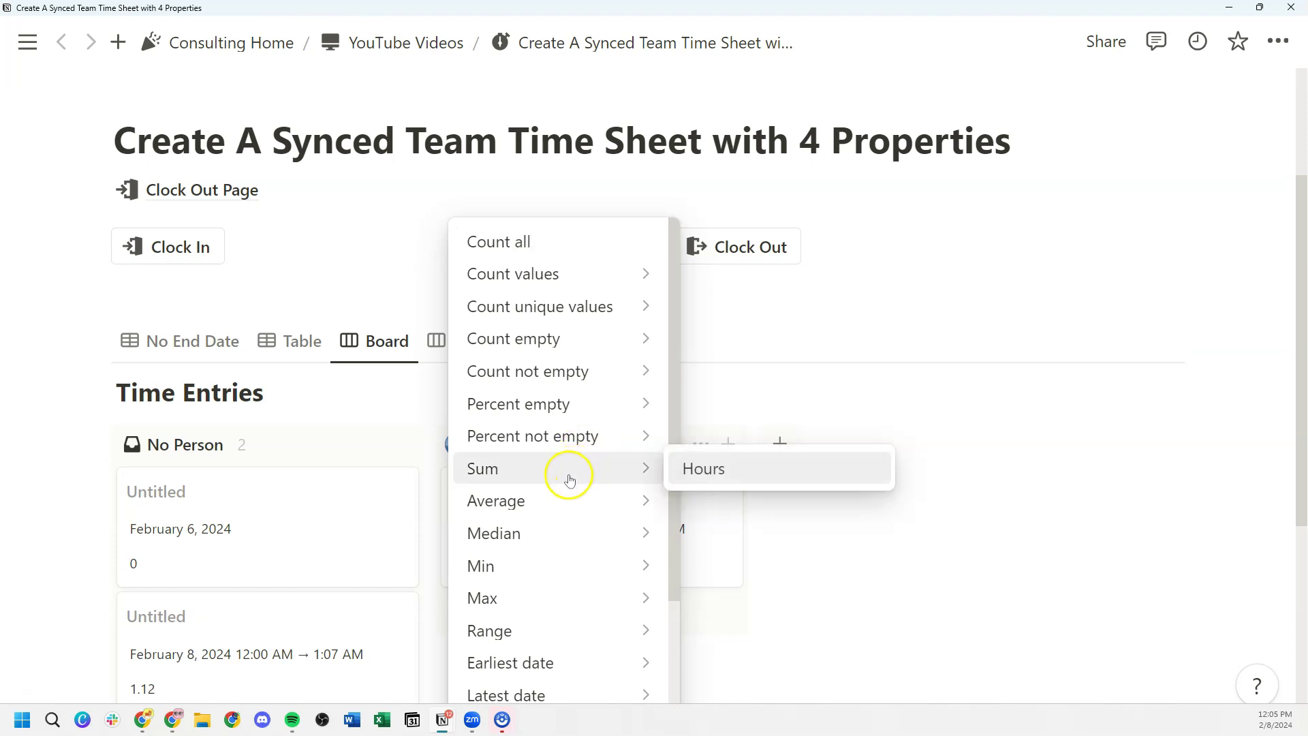
left_click(747, 469)
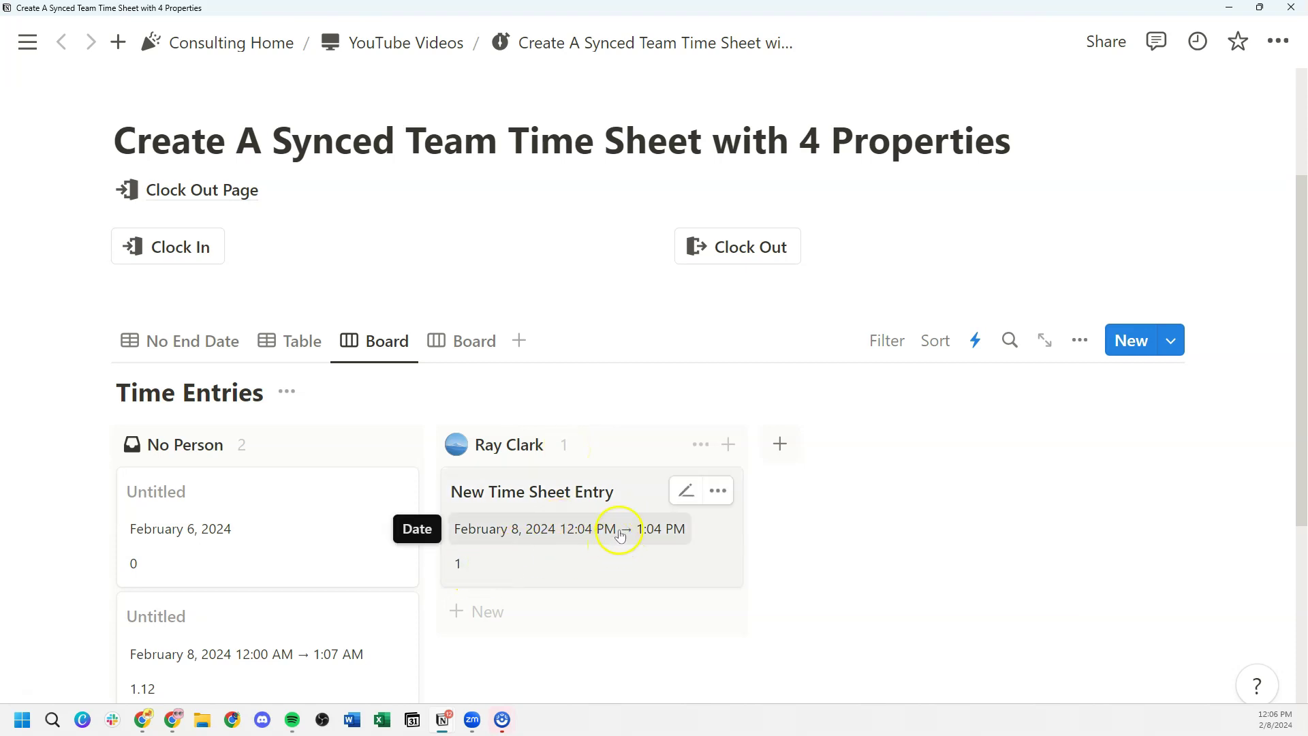
Step: Delete the two Untitled cards from the Today board
left_click(449, 351)
scroll(497, 458, "down", 1)
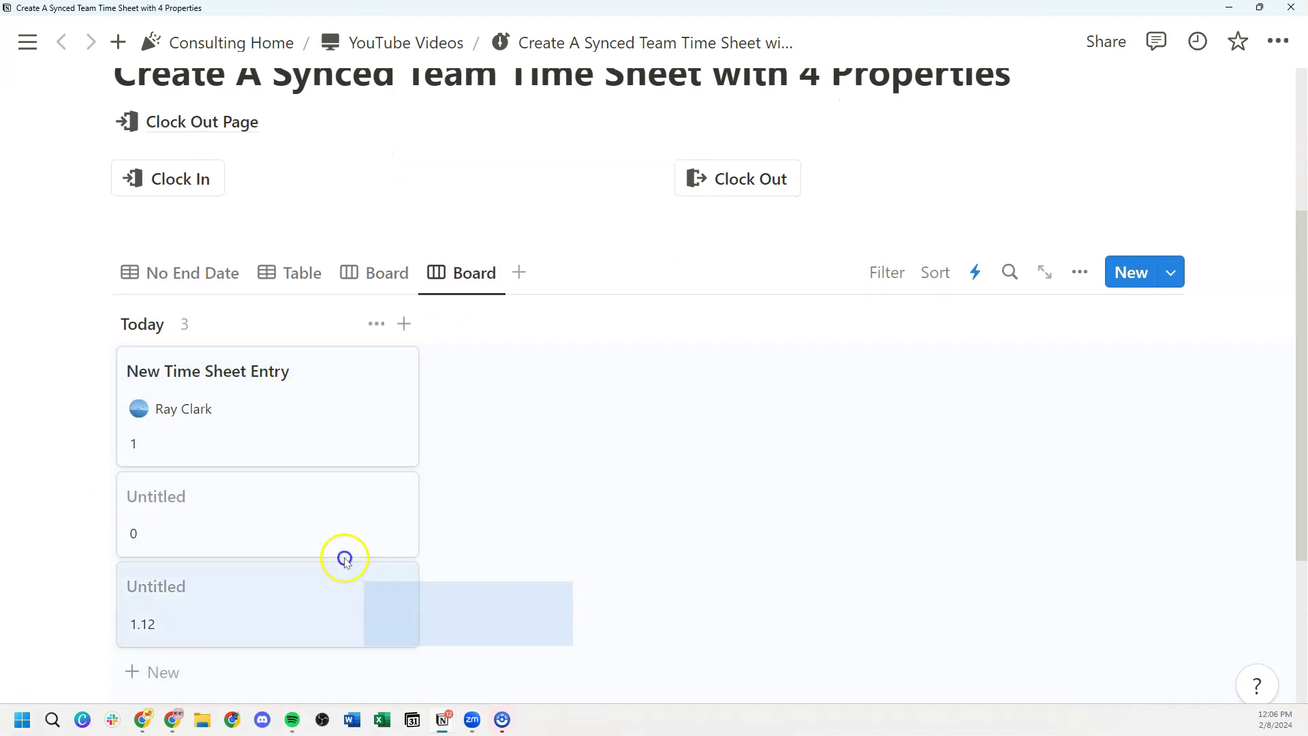
left_click_drag(581, 684, 272, 490)
key("Delete")
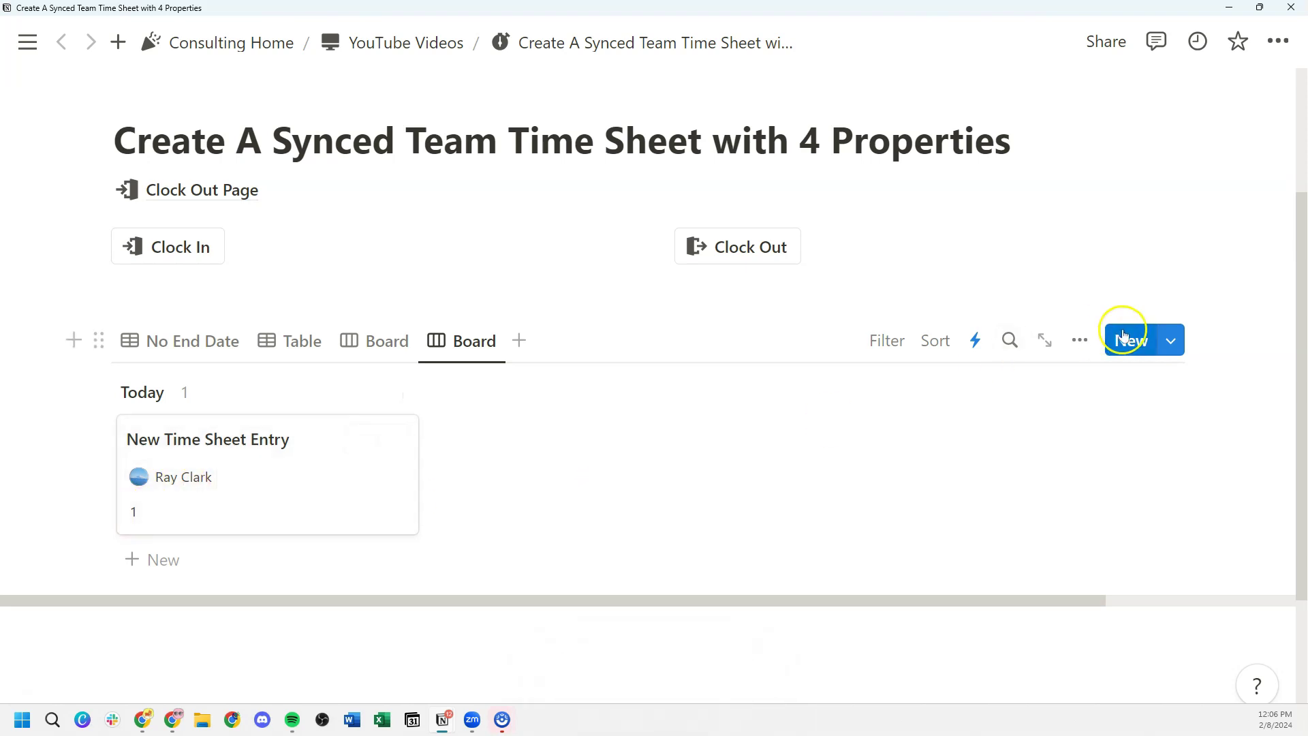
Step: Show all properties on the Today board's cards
left_click(1089, 340)
left_click(1103, 313)
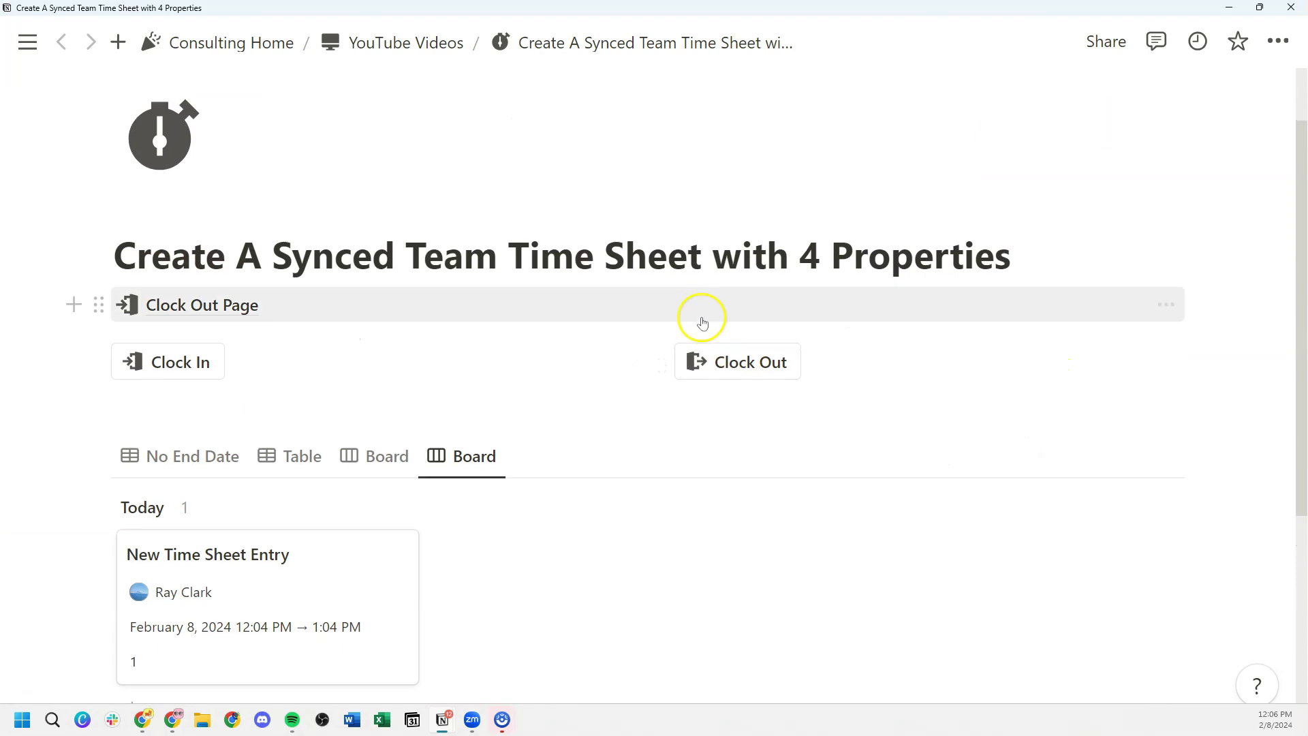
scroll(781, 187, "down", 1)
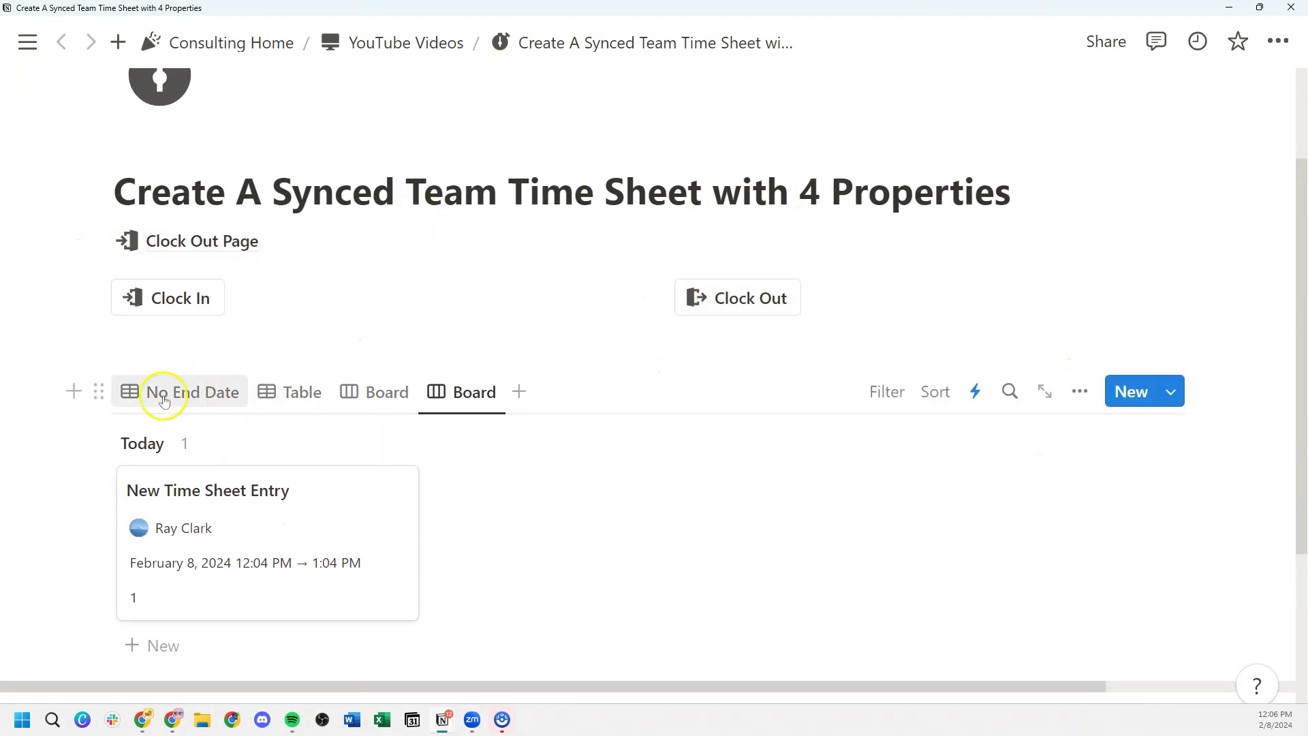
Step: Create a Database Views toggle with /toggle and move the Time Entries database inside it
left_click(292, 341)
type("/togg")
left_click(304, 439)
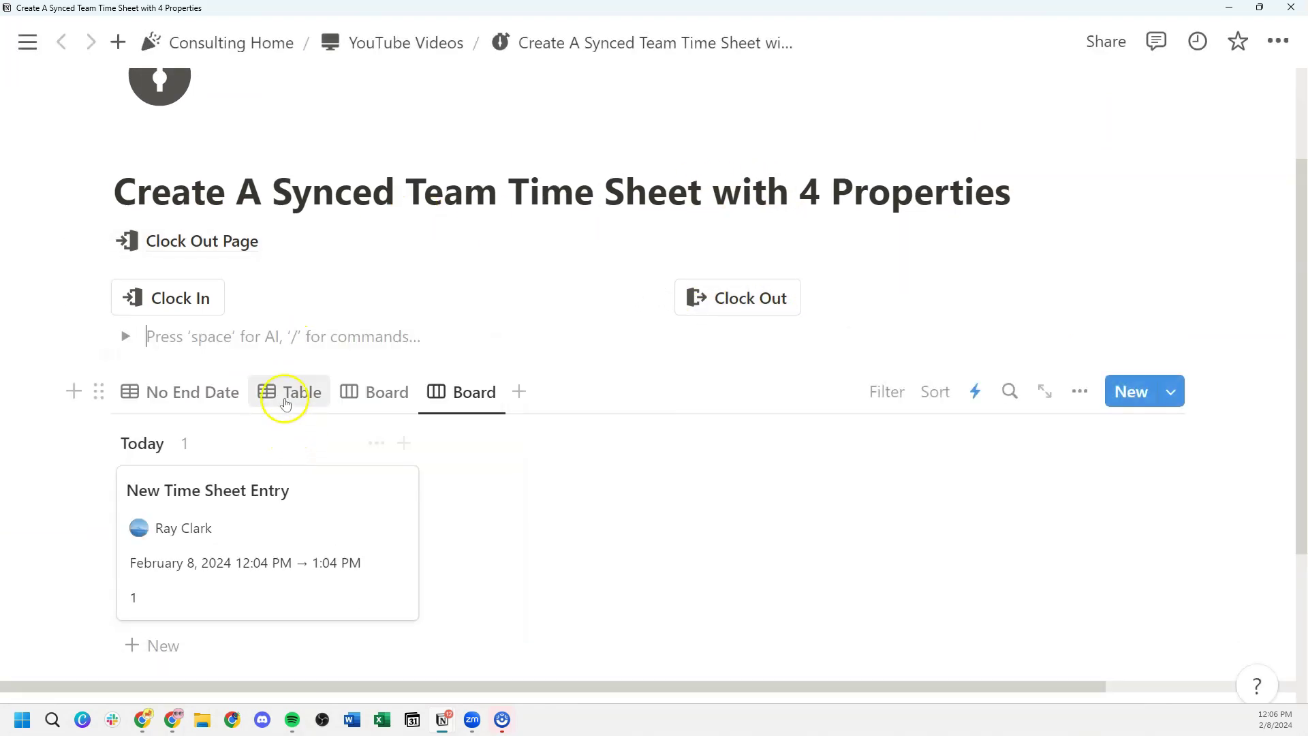
left_click_drag(100, 389, 178, 330)
left_click_drag(111, 356, 175, 389)
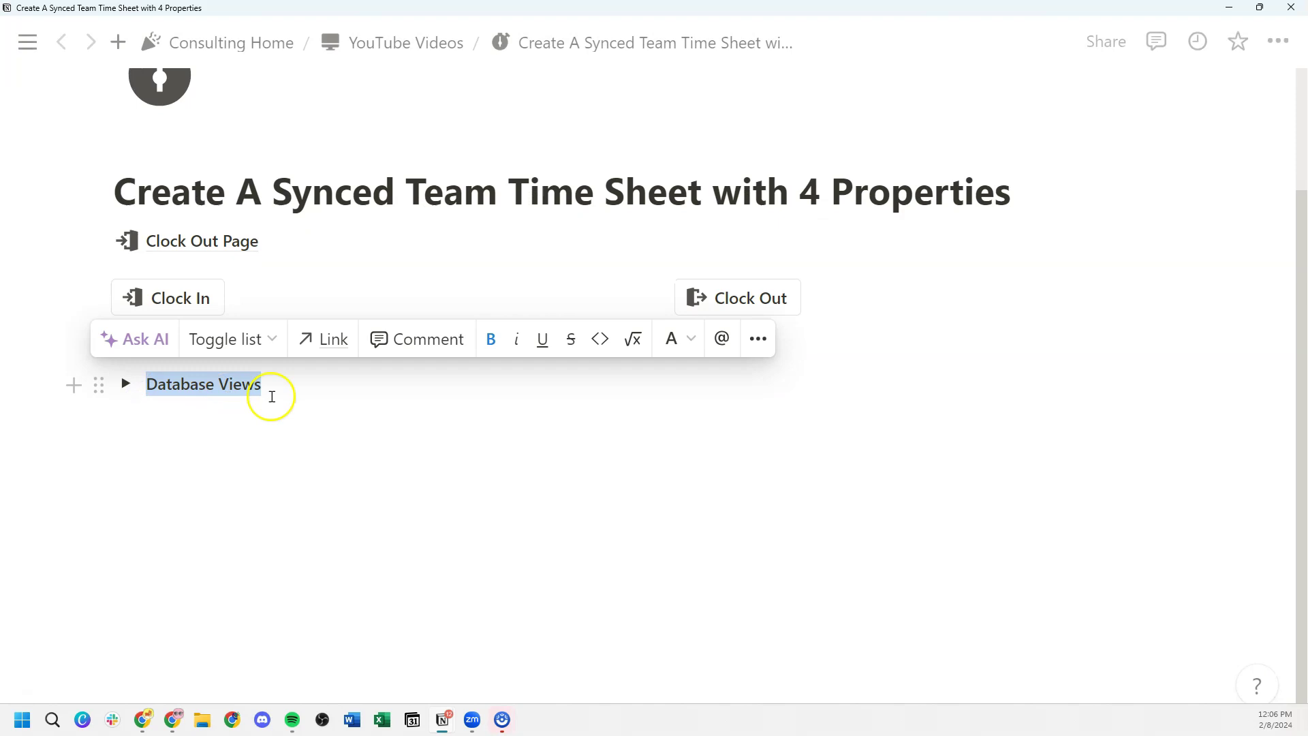
left_click(303, 400)
scroll(303, 400, "up", 2)
left_click(126, 520)
left_click(127, 520)
Step: Insert blank lines between the page title and the Clock Out Page link
left_click(1040, 327)
key("Return")
scroll(1040, 327, "down", 1)
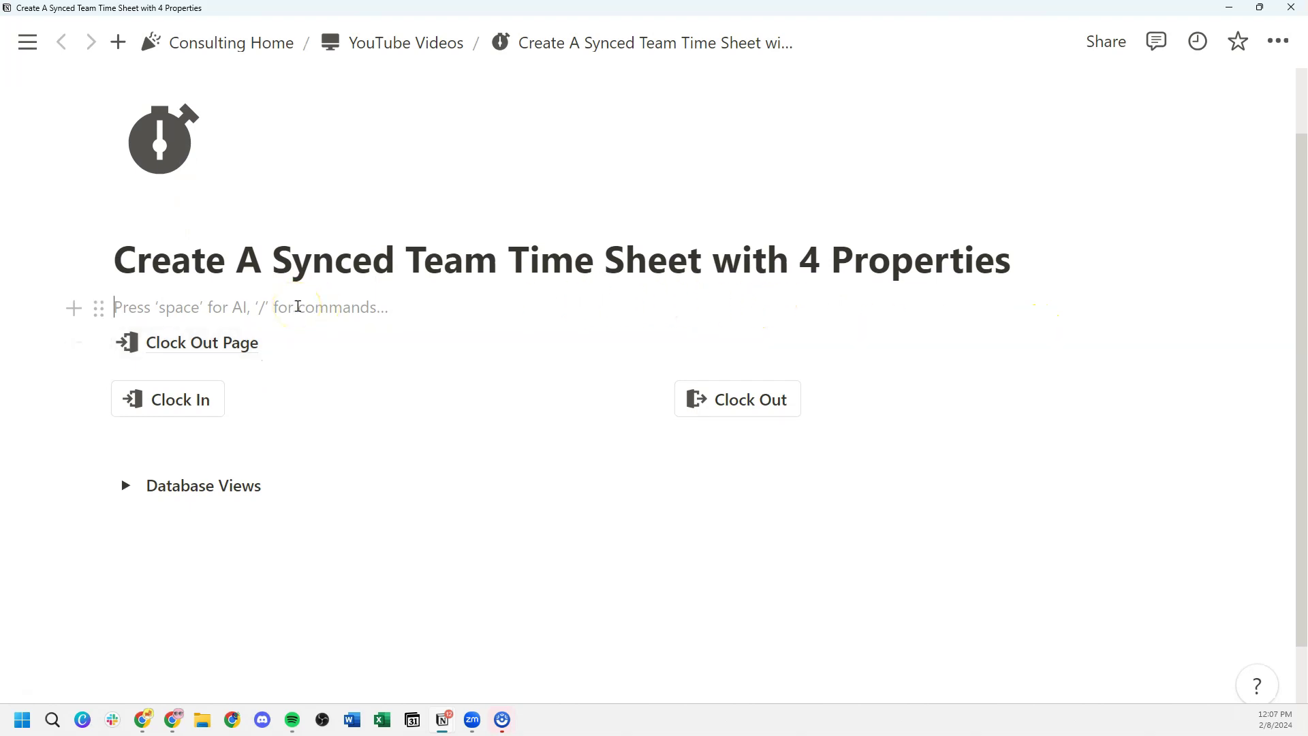
key("Return")
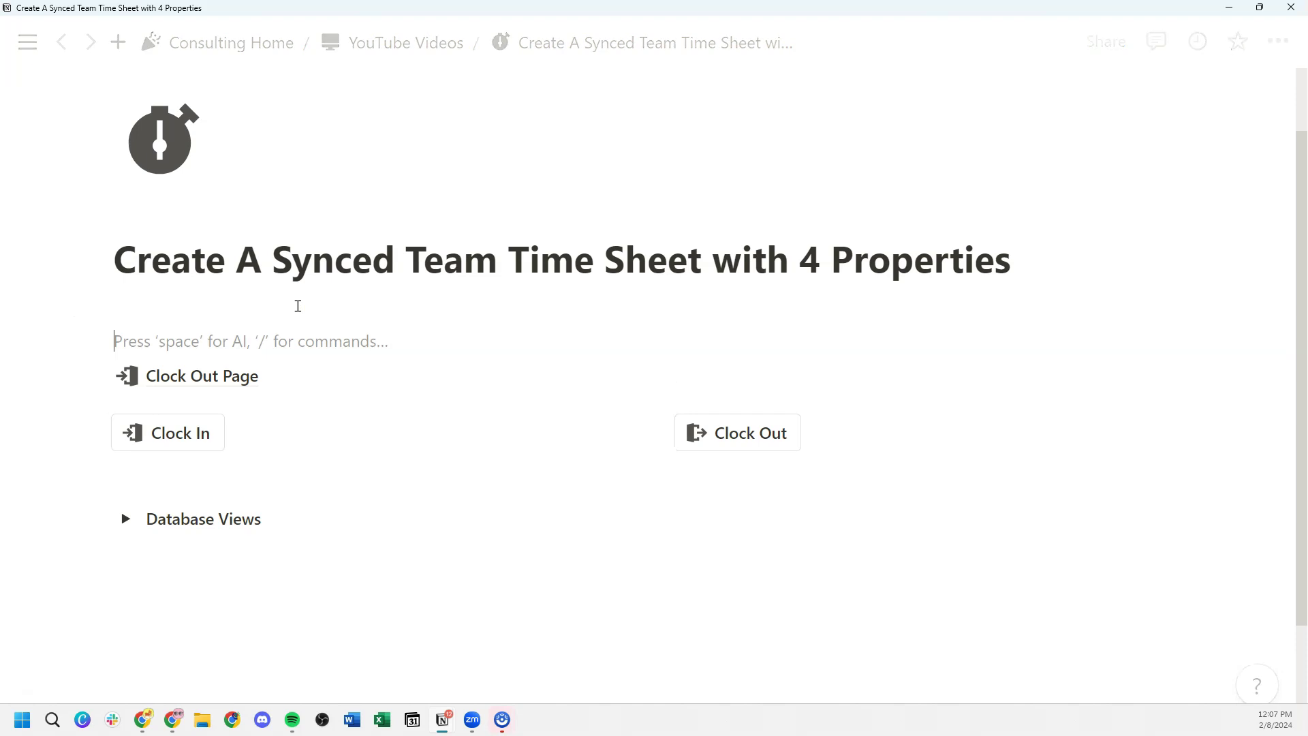
left_click(298, 306)
type("/")
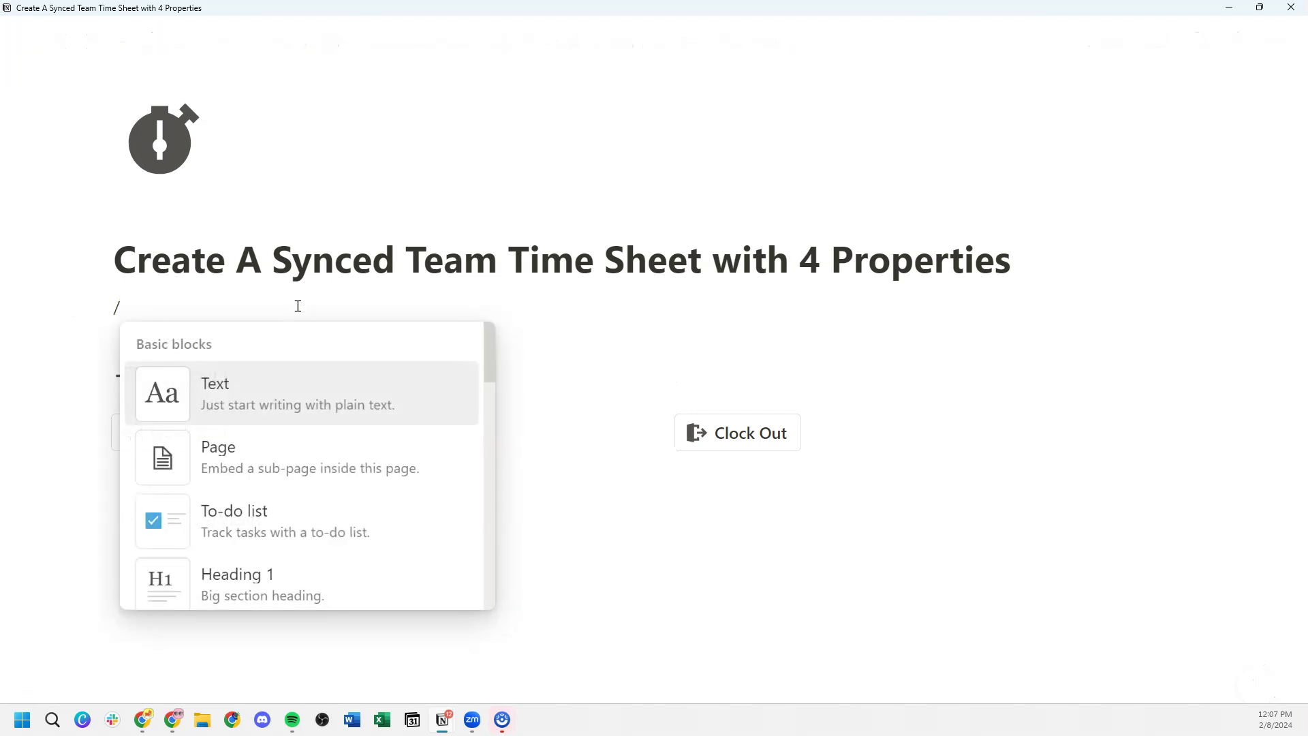
type("sy")
key("BackSpace")
key("BackSpace")
key("BackSpace")
key("BackSpace")
key("BackSpace")
Step: Turn the link, buttons and toggle into one synced block, remove stray blank lines, and copy it
left_click_drag(41, 358, 1030, 581)
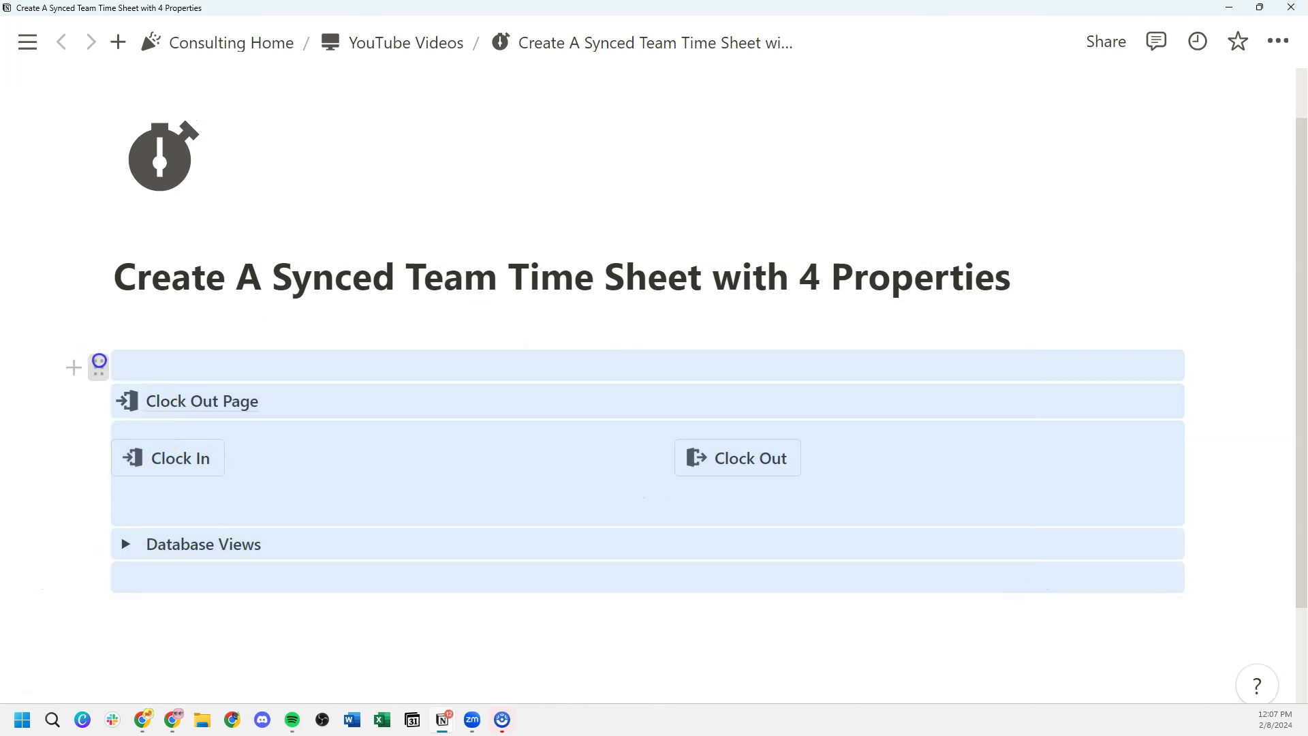
left_click_drag(97, 361, 212, 333)
left_click(276, 340)
key("BackSpace")
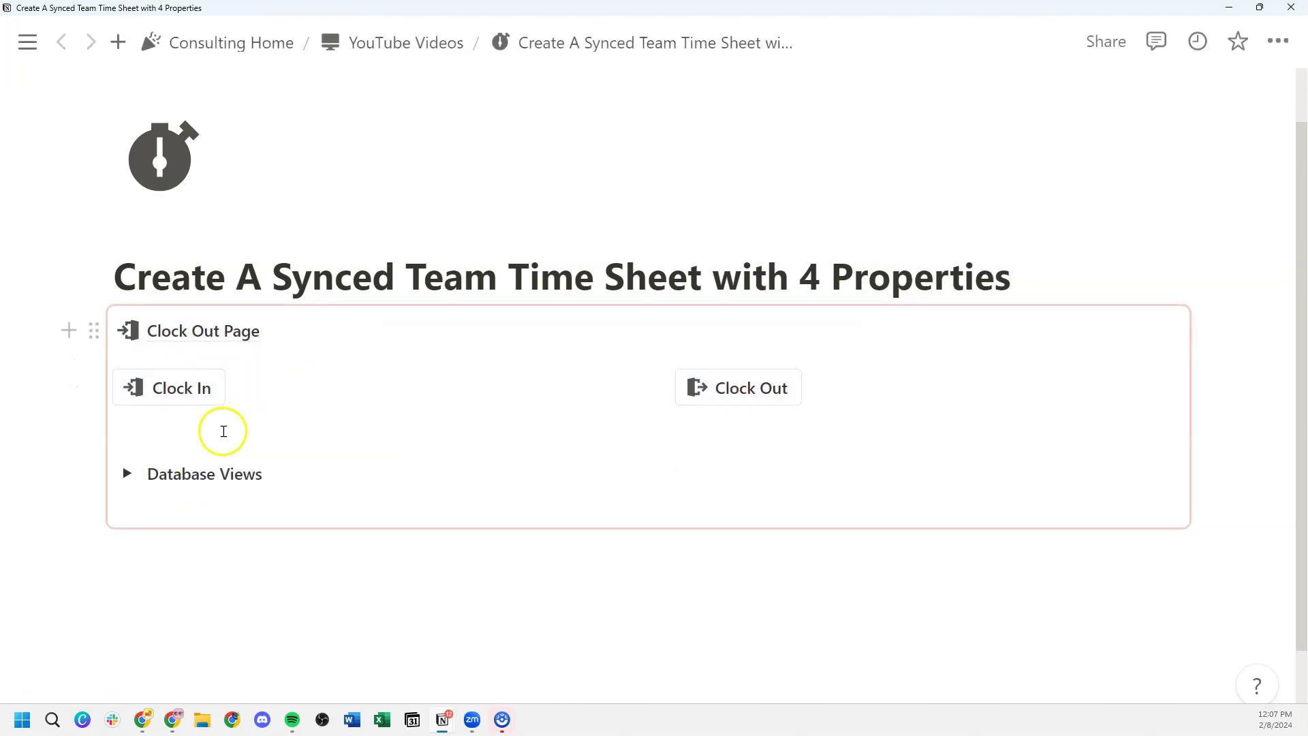
left_click(224, 434)
key("BackSpace")
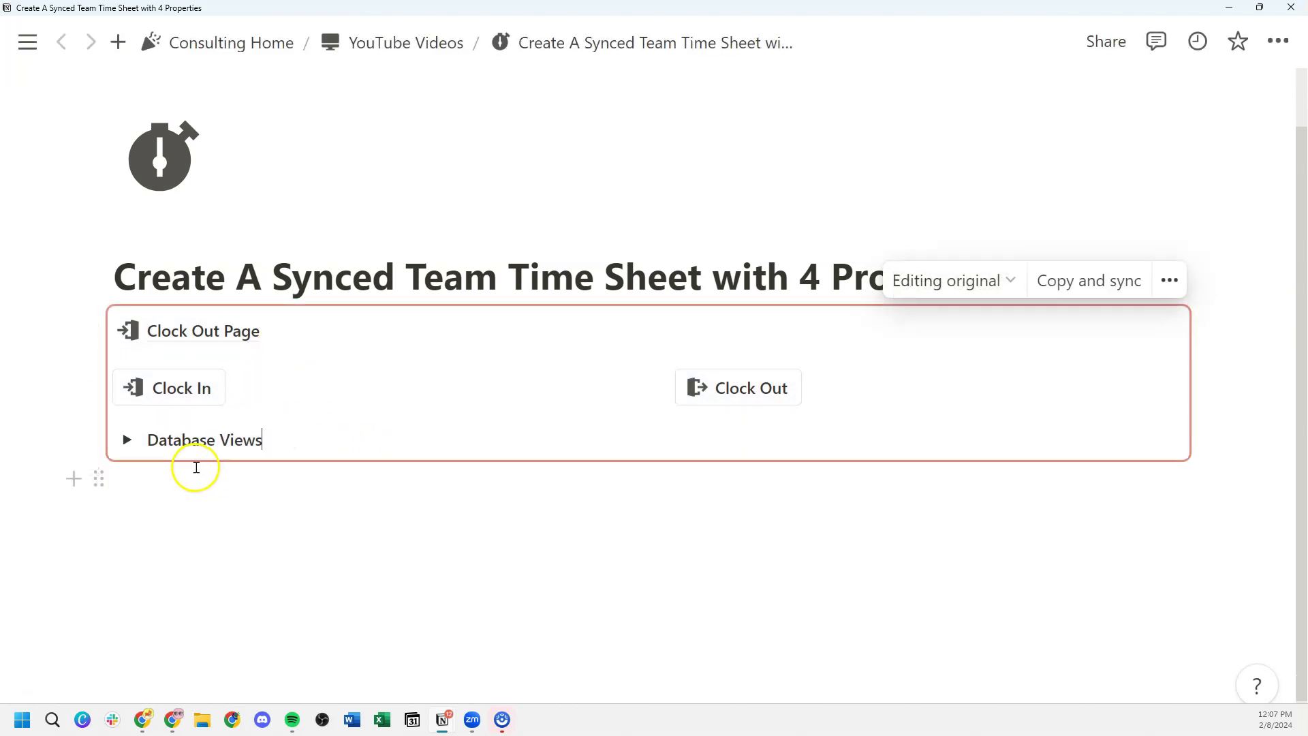
left_click(1089, 280)
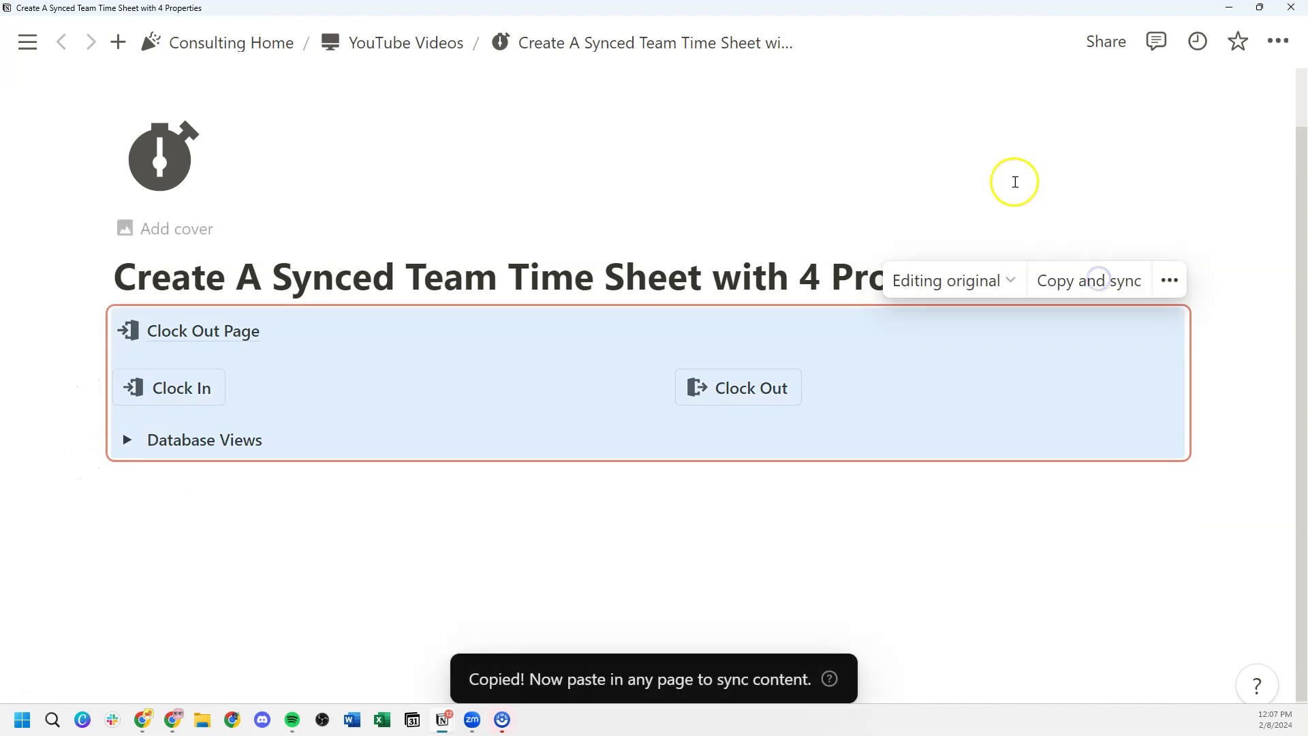
left_click(710, 500)
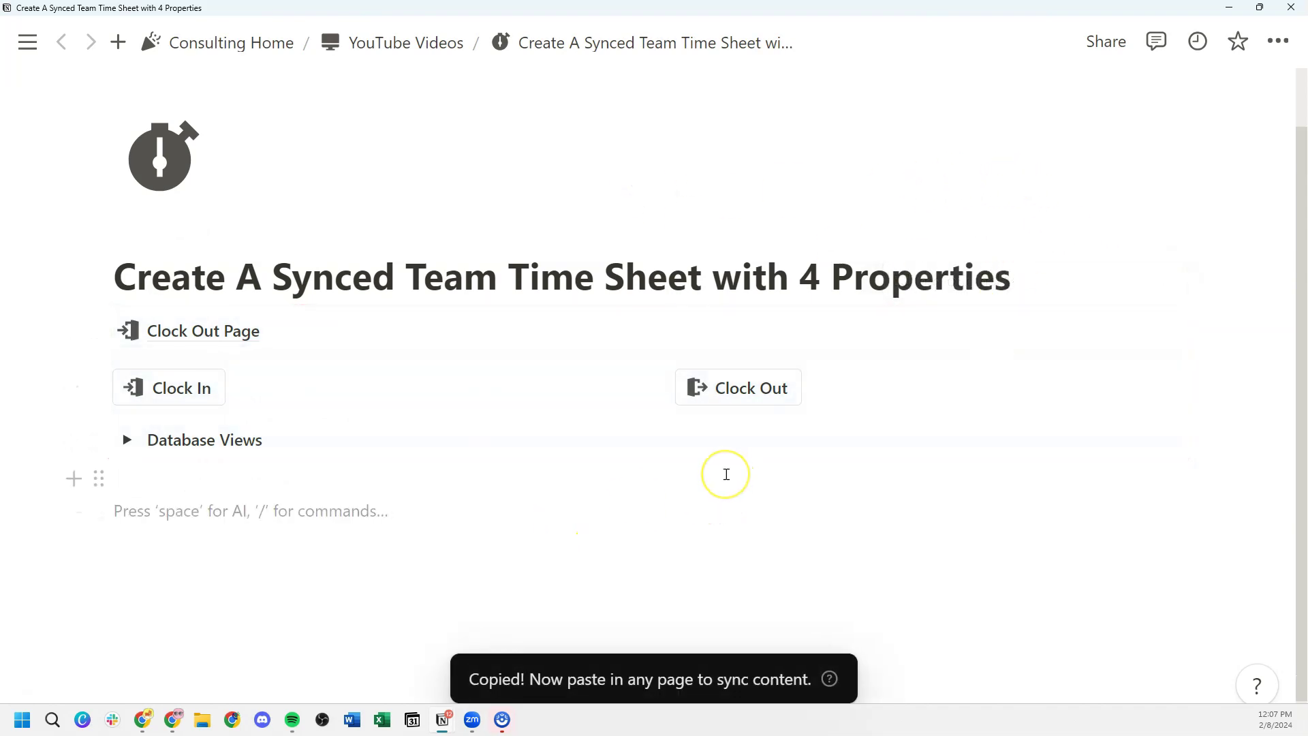
Step: Add a Dashboard sub-page via /page, paste the synced block, and check the Database Views toggle
type("/page")
left_click(289, 270)
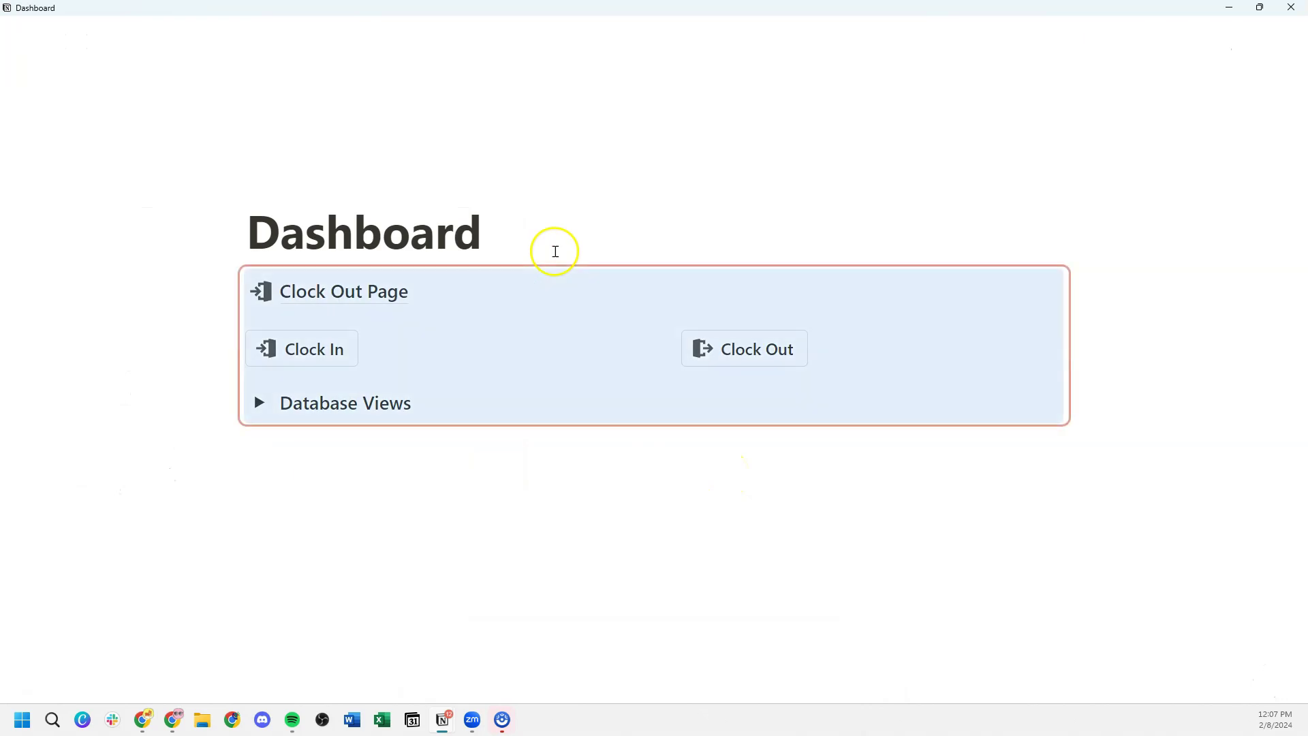
left_click(978, 243)
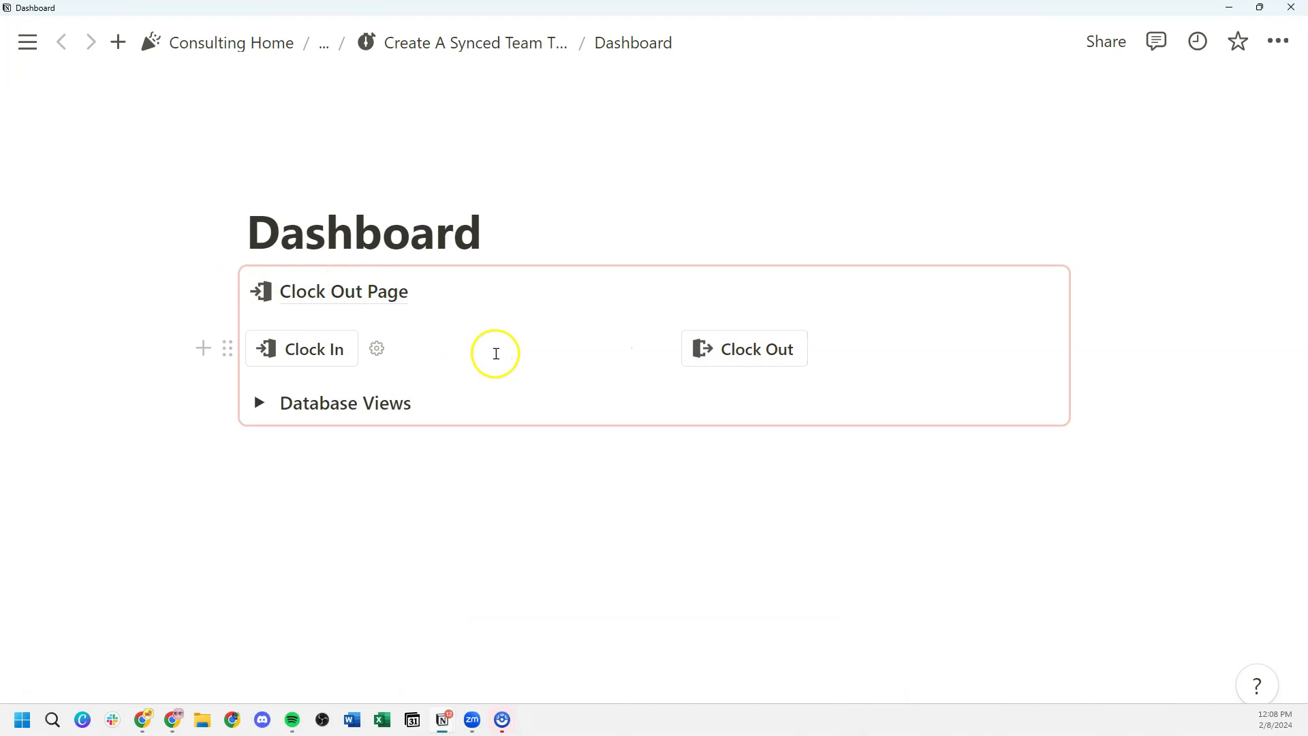
left_click(258, 403)
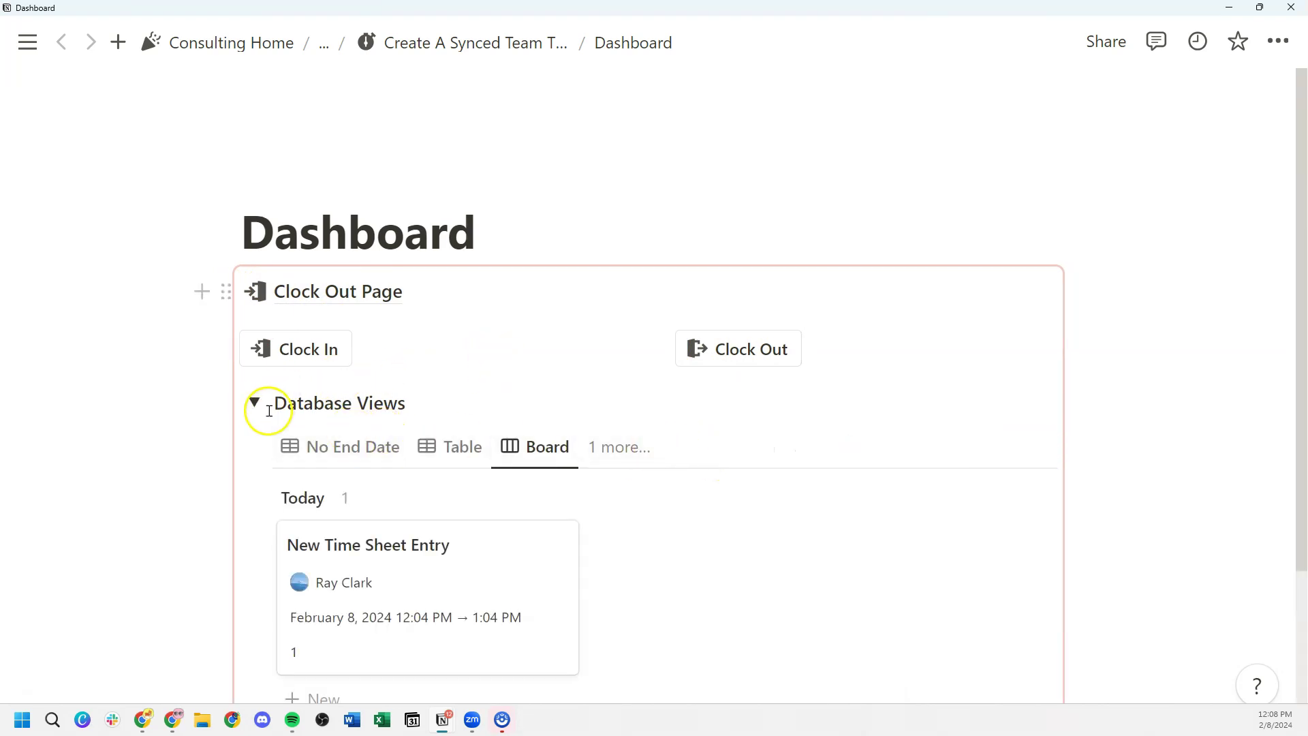
left_click(258, 407)
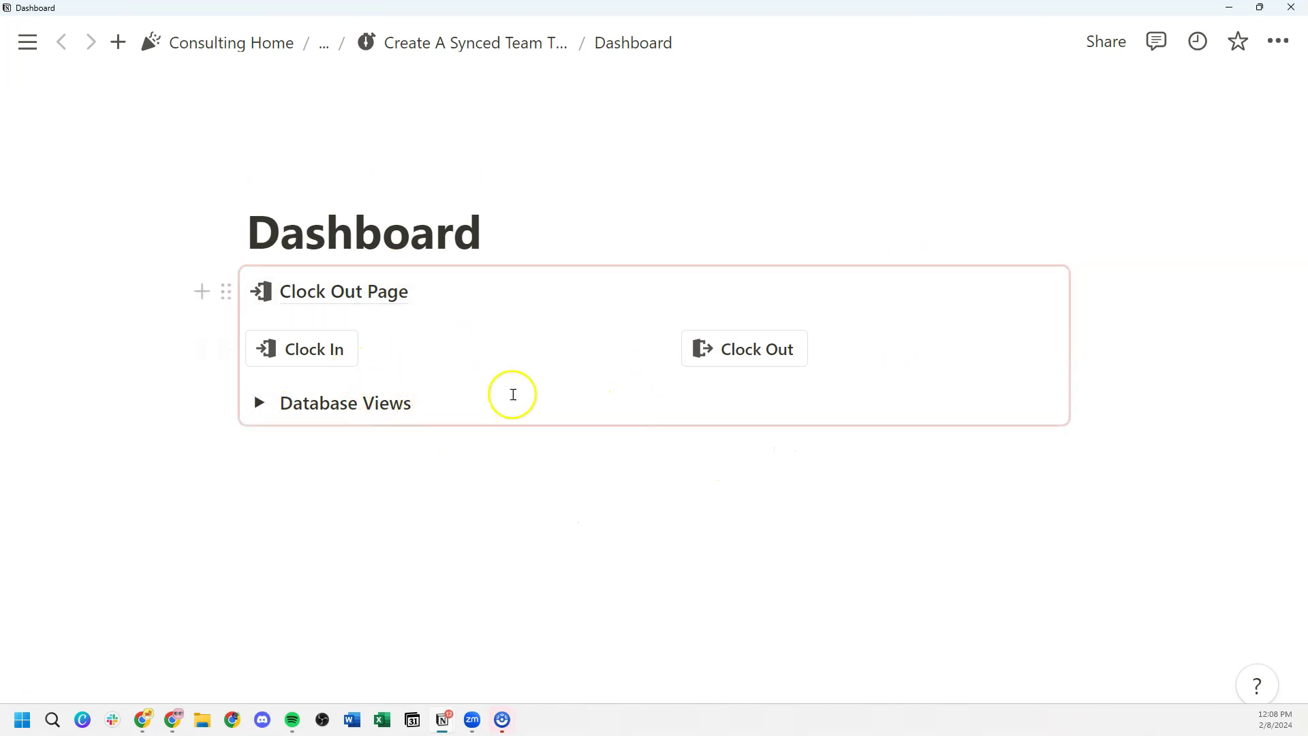